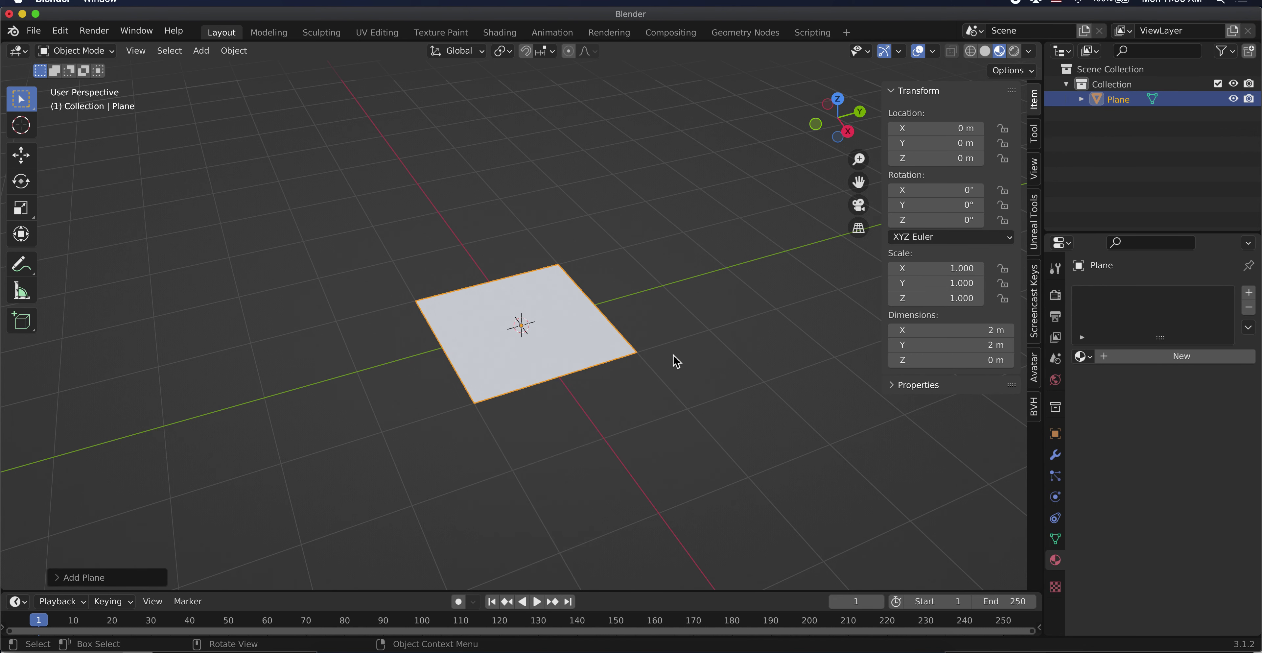
Switch the plane from Object Mode to Edit Mode.
scroll(676, 361, down, 1)
scroll(676, 362, down, 5)
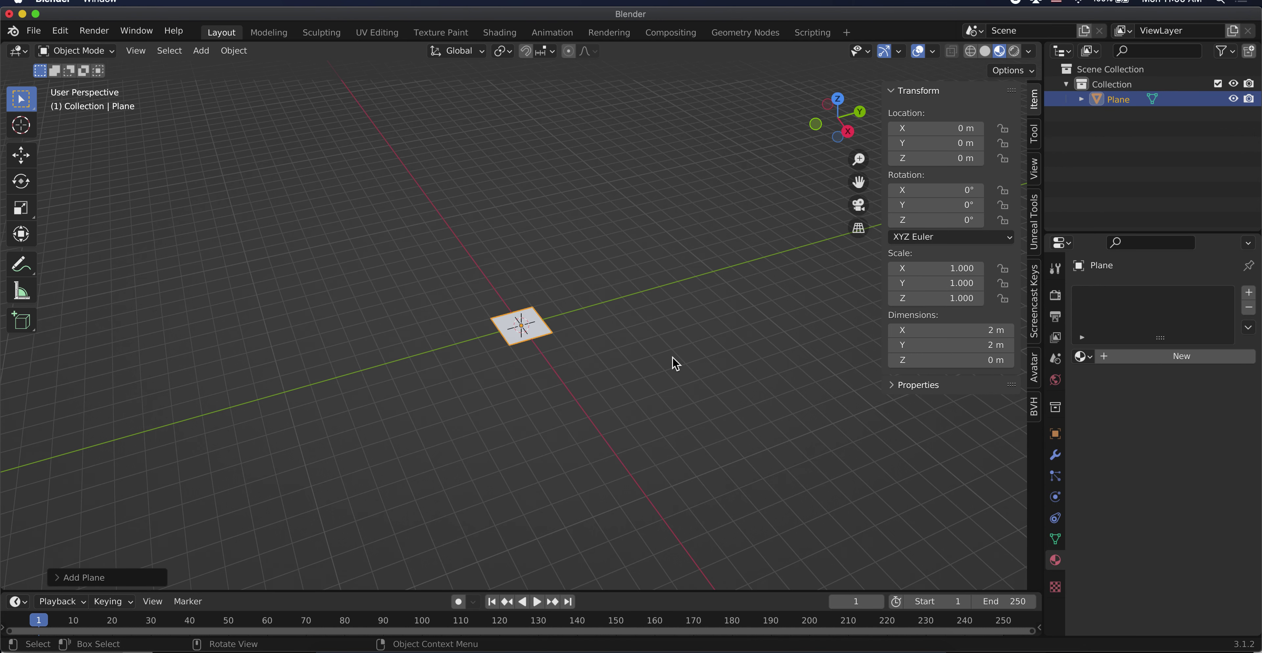
scroll(676, 362, down, 2)
scroll(673, 358, up, 3)
scroll(546, 326, up, 3)
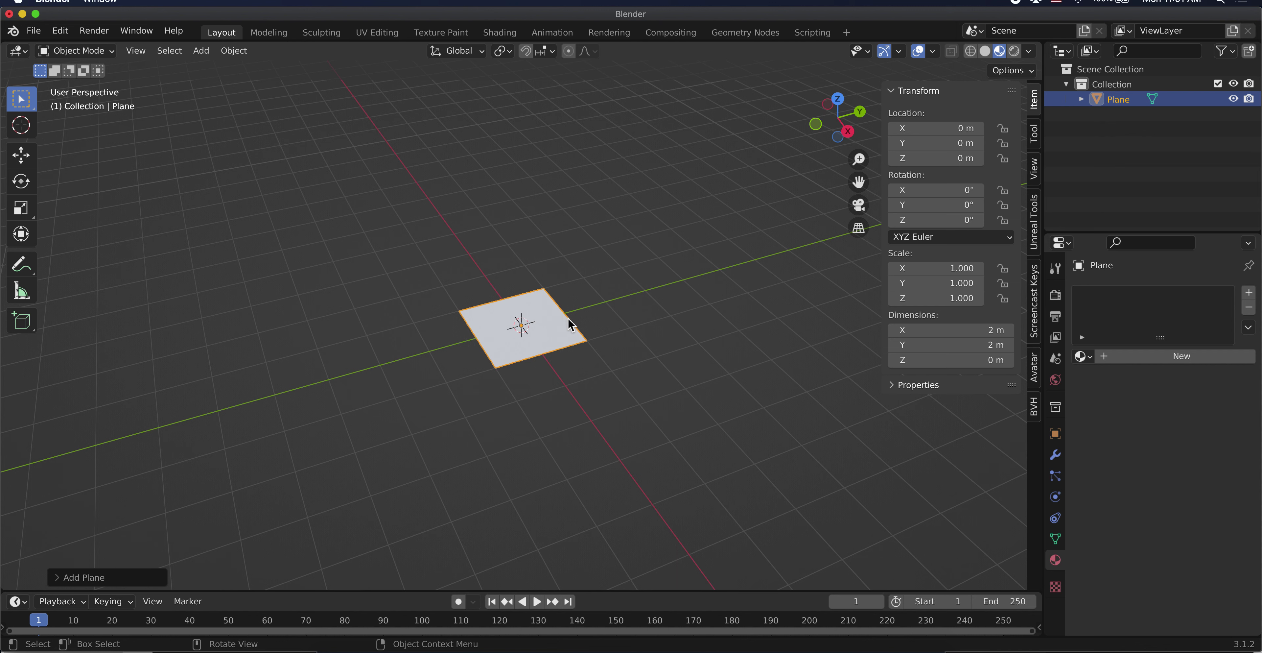
key(Tab)
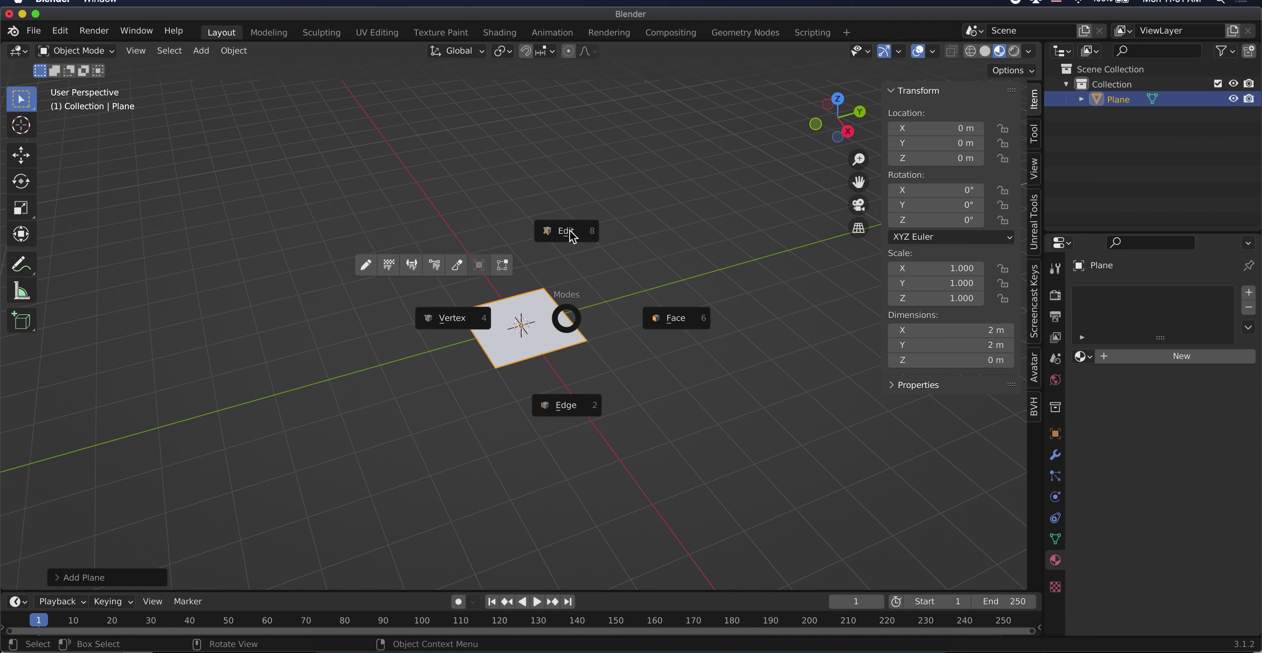
click(570, 232)
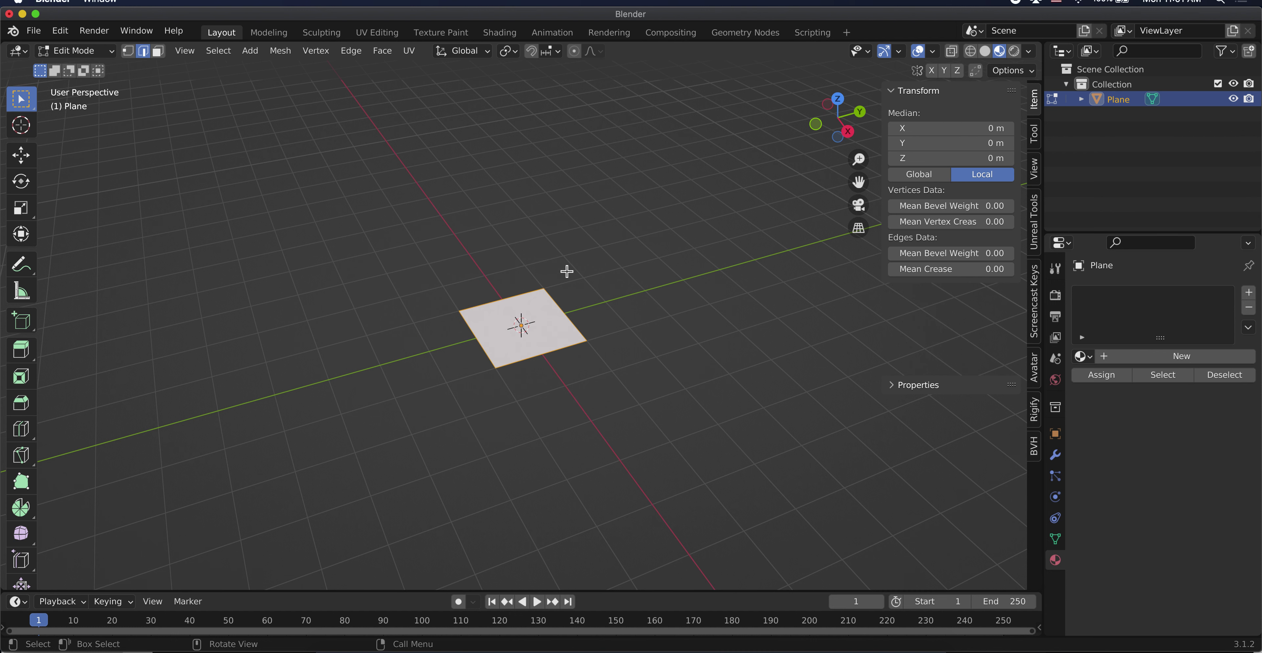
Extrude the plane's positive-Y edge about 6.8 m along the Y axis.
click(567, 316)
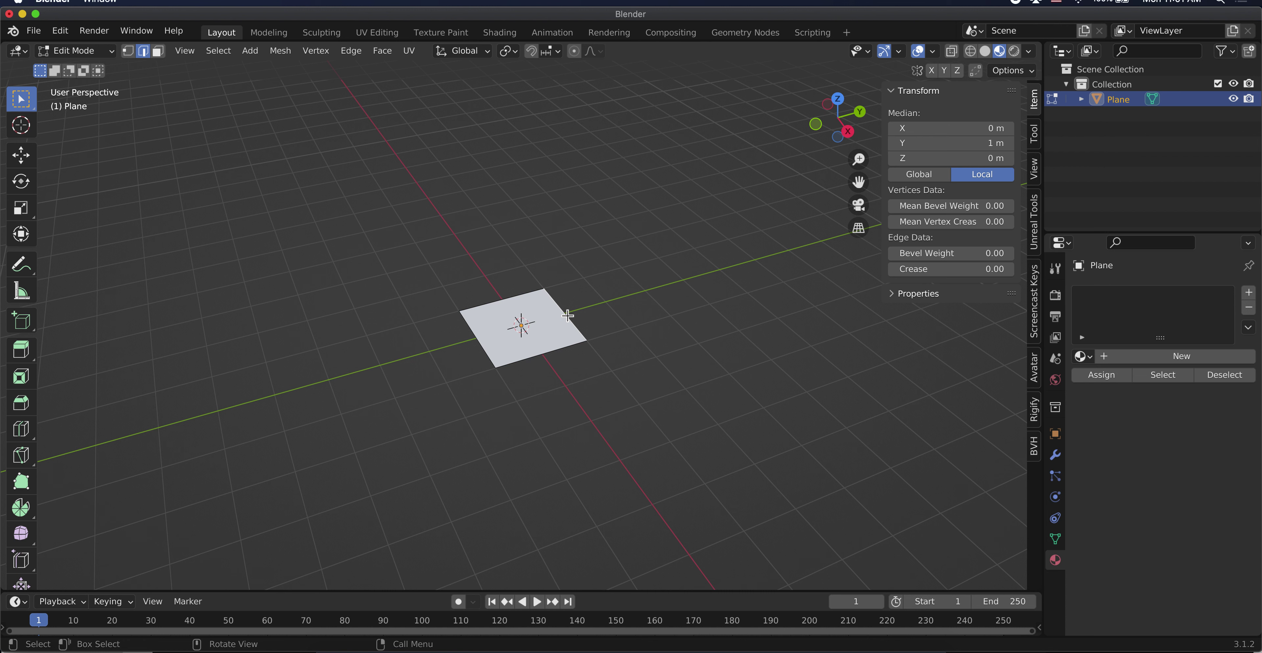
key(e)
key(y)
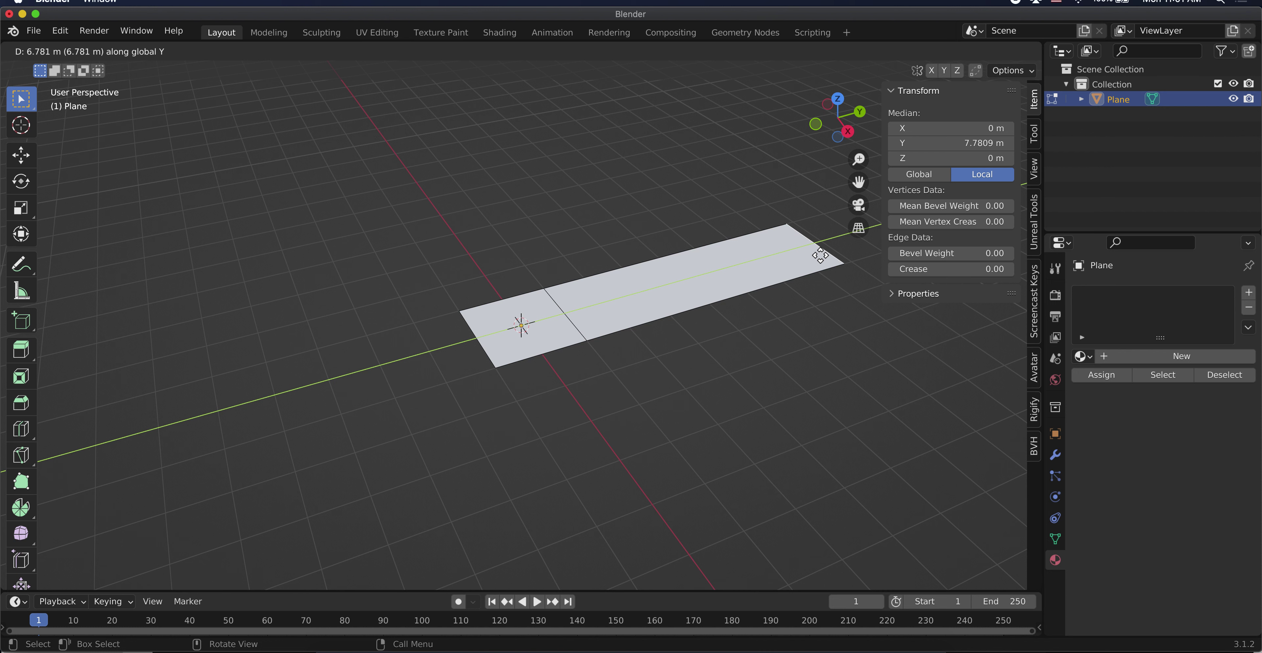
click(820, 256)
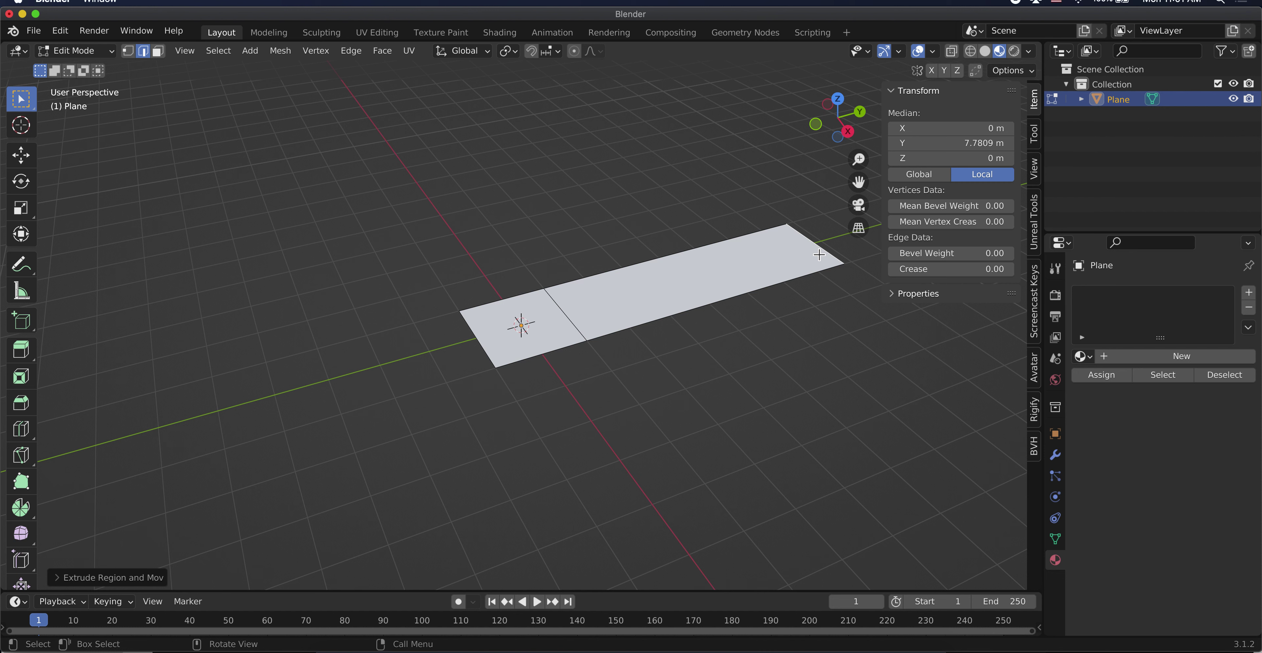
Raise the extruded strip's far end edge about 1.27 m along Z to form a slope.
key(g)
key(y)
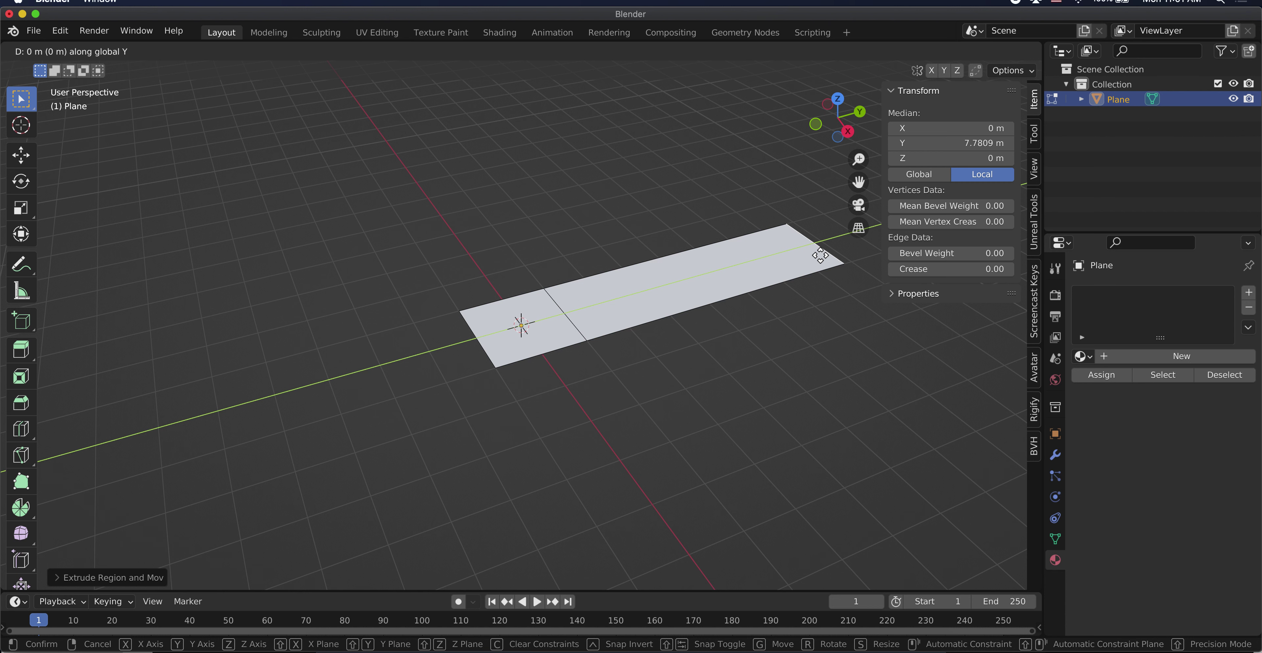
click(819, 251)
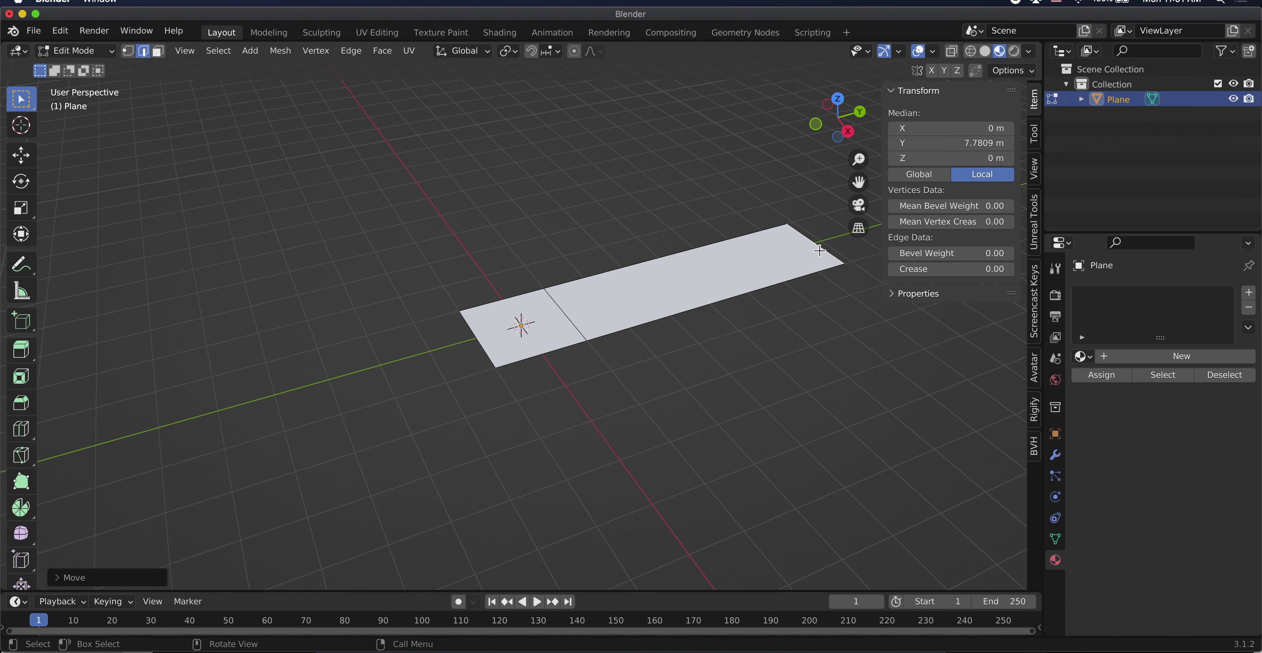
click(818, 251)
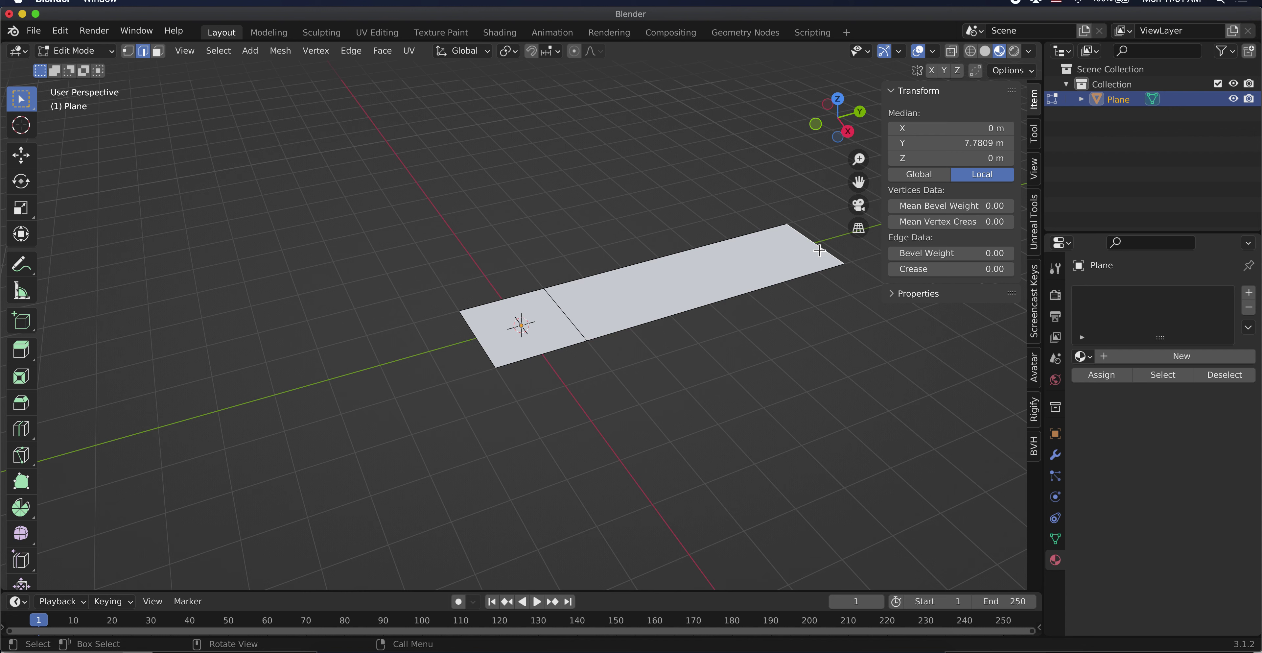
key(g)
key(z)
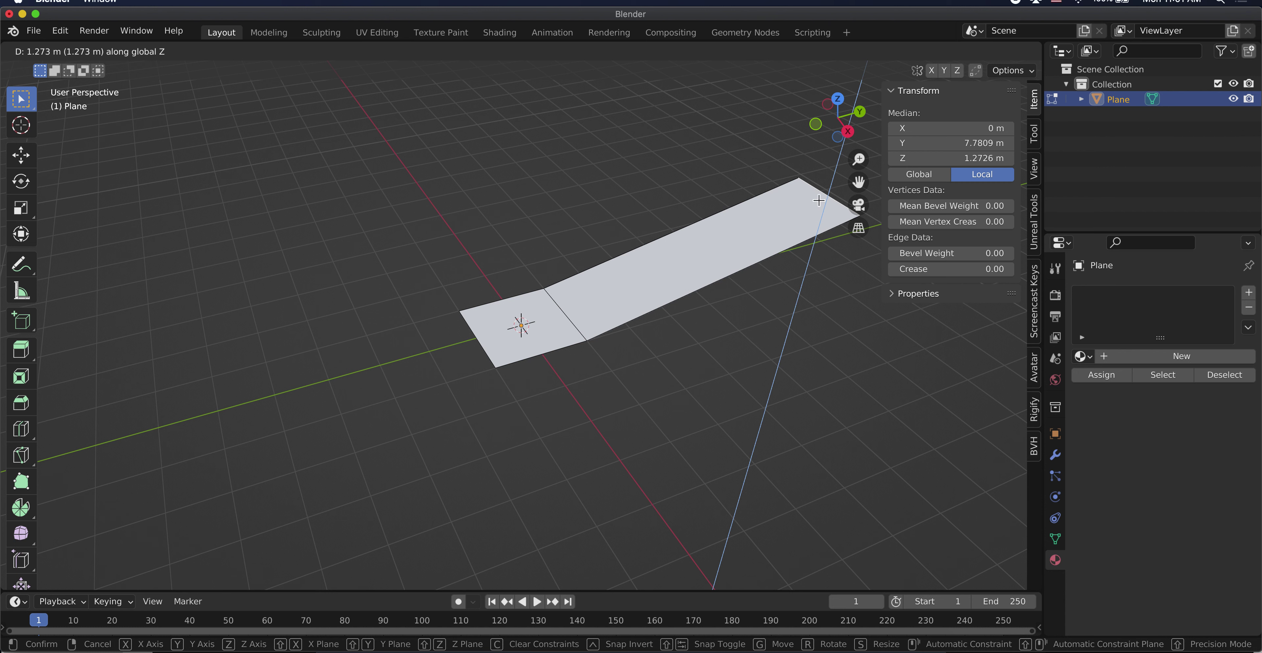
click(819, 201)
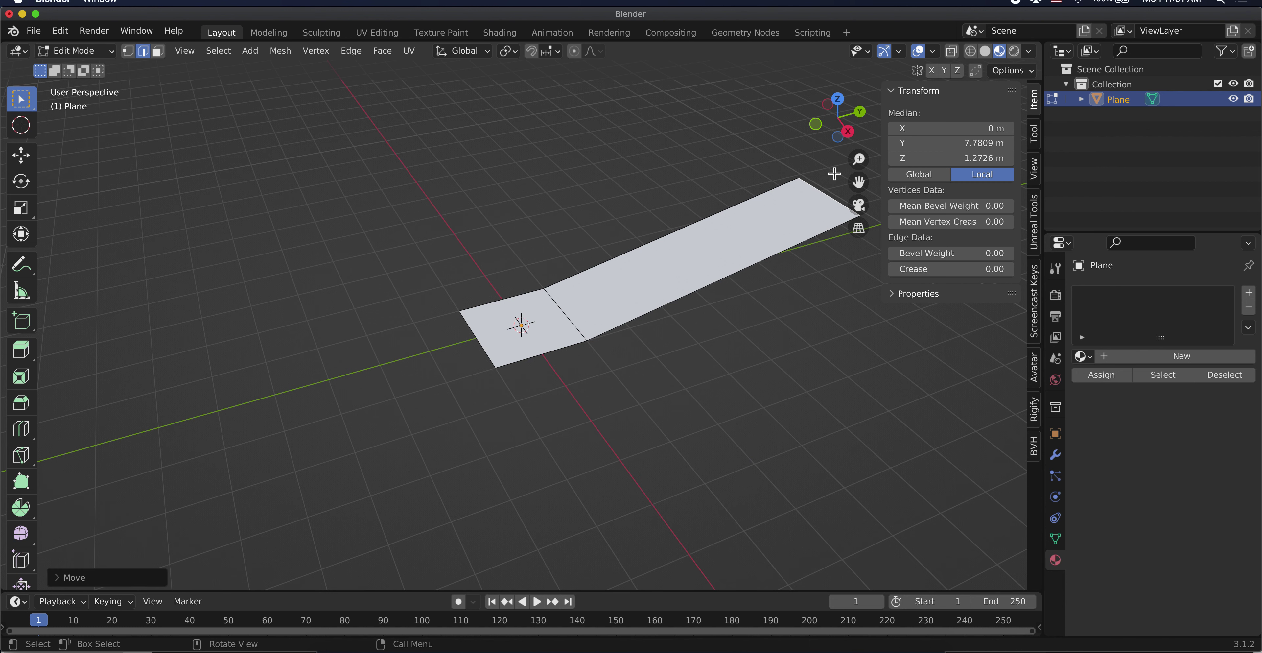
Extrude the raised end edge of the slope about 4.7 m along Y to form a level platform.
drag(859, 184, 534, 189)
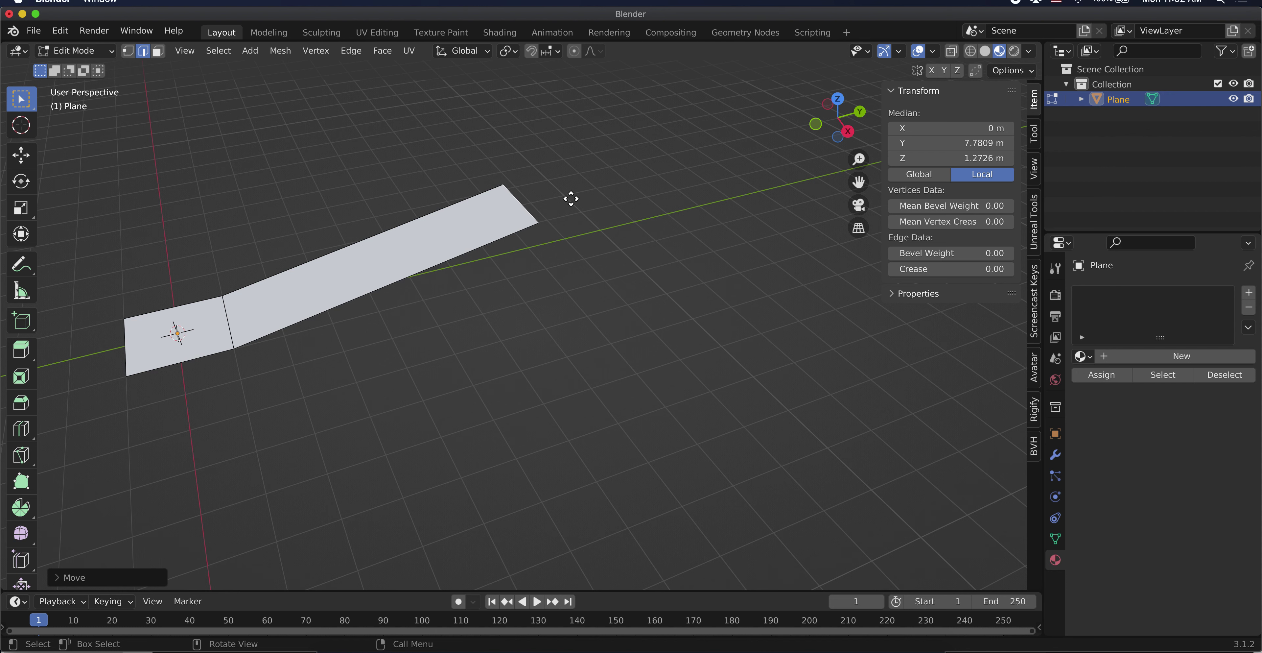
key(e)
key(y)
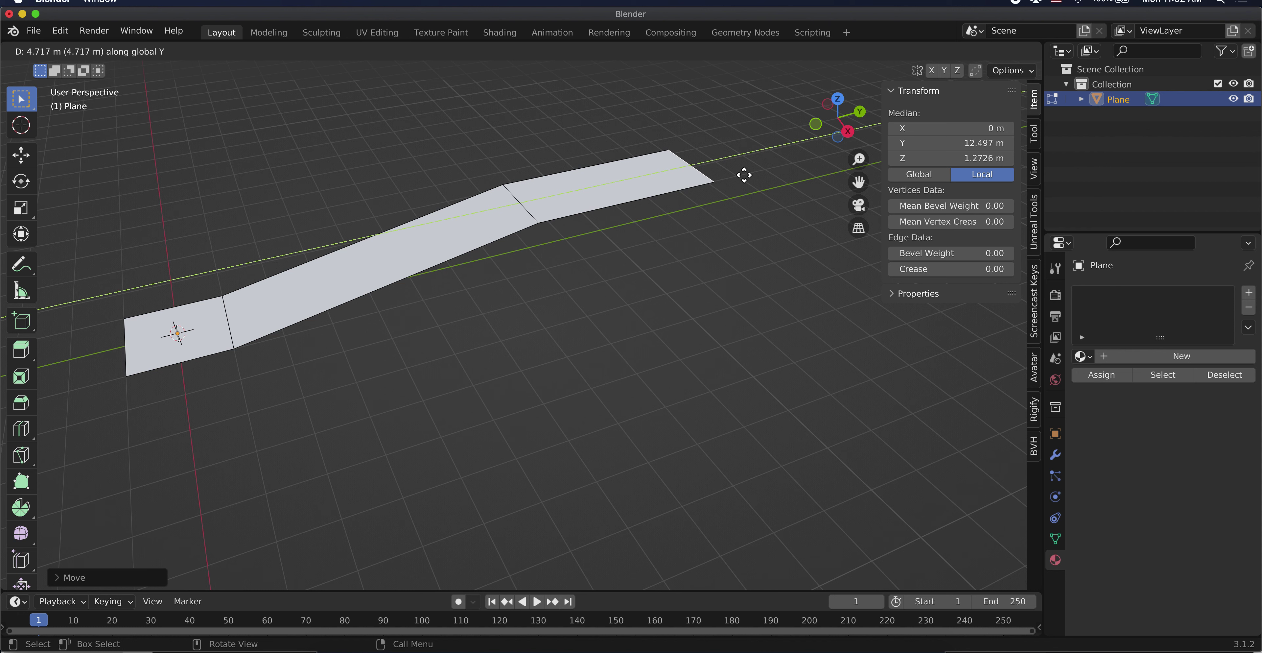
click(623, 201)
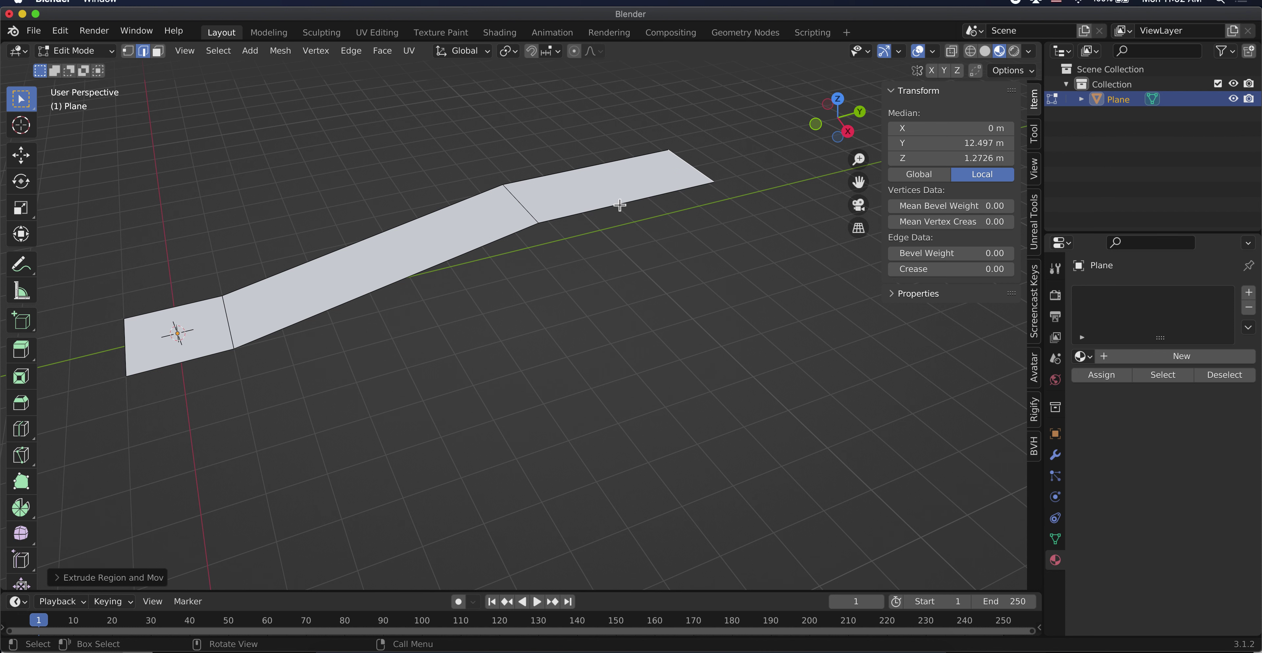
Extrude the platform's positive-X side edge outward about 3.6 m along the X axis.
click(619, 205)
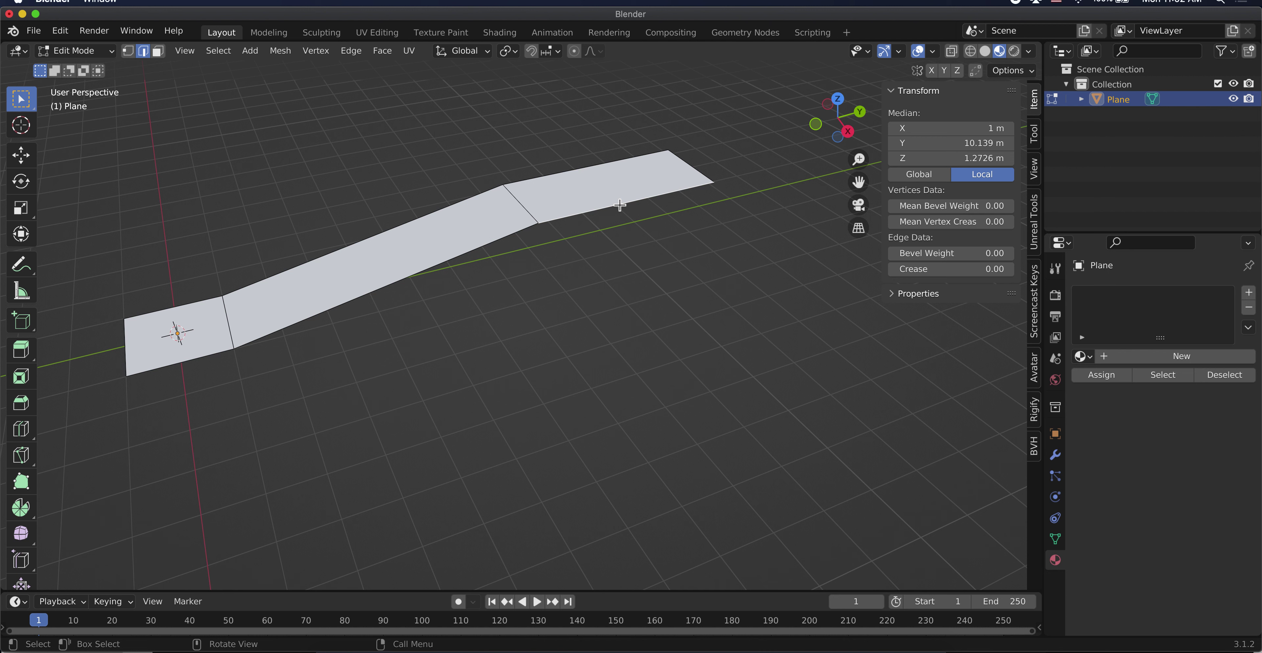
key(g)
key(x)
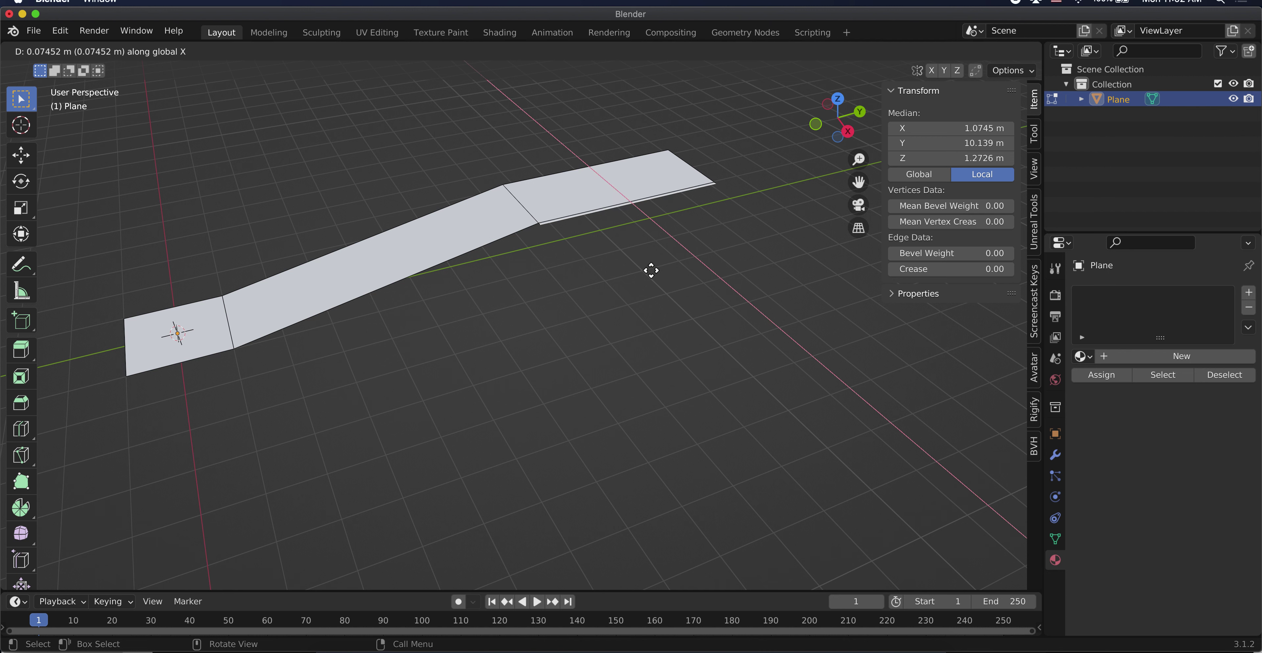
click(677, 326)
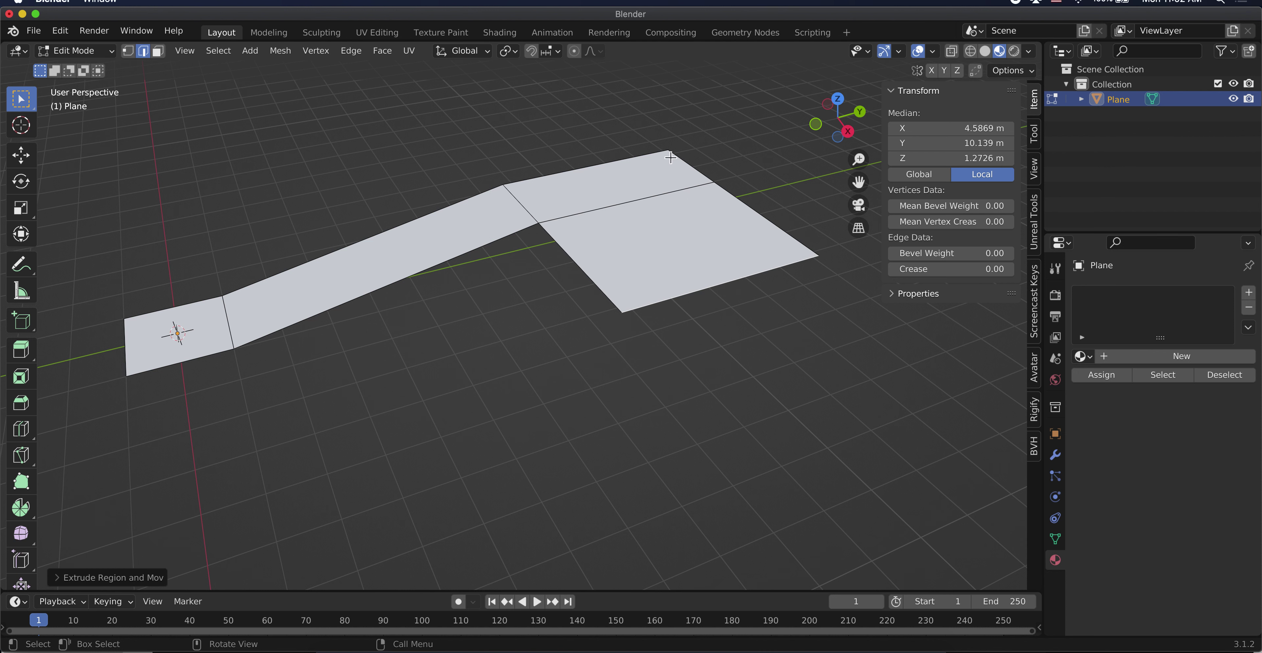
Extrude the platform's opposite side edge about 3.8 m in the negative X direction.
click(580, 170)
key(e)
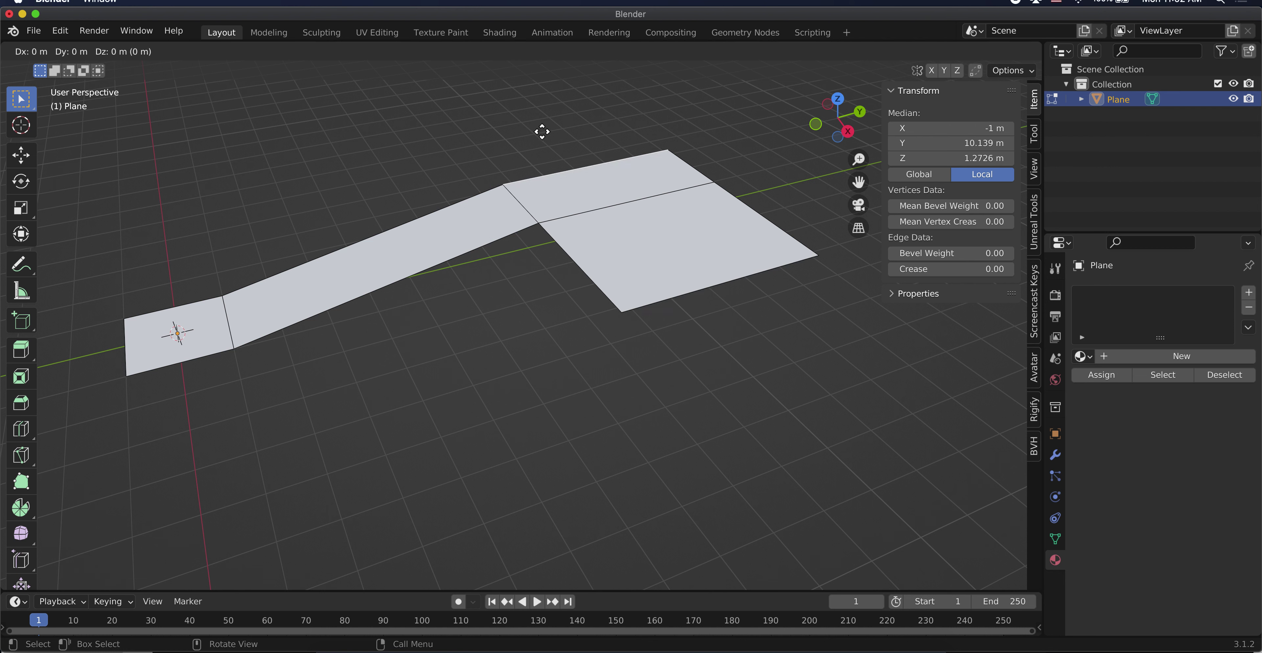
key(x)
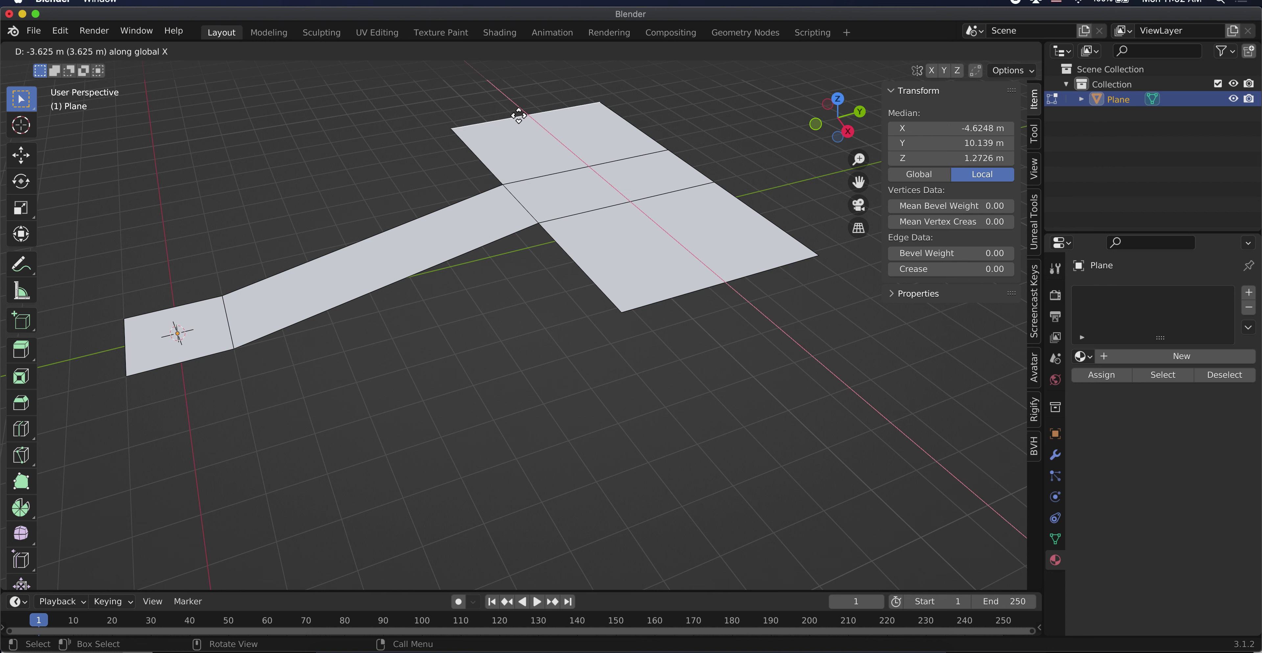
click(519, 118)
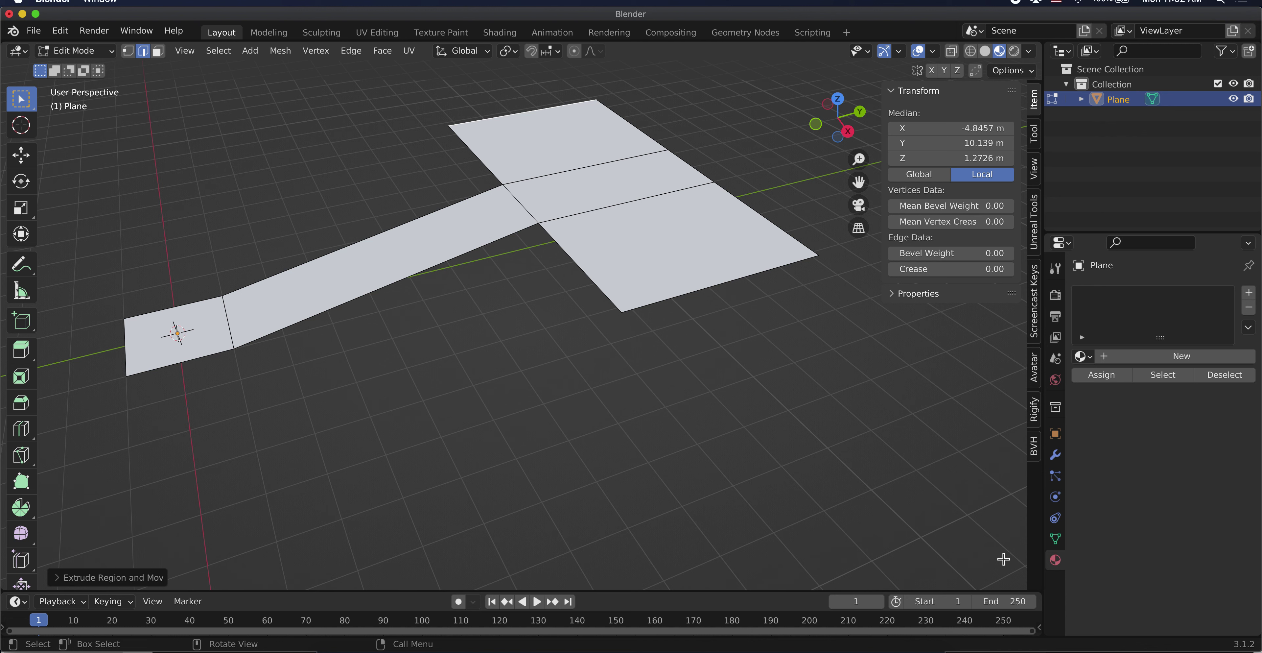
Add two material slots to the plane and create a material with a light blue base color in the first slot.
click(1249, 293)
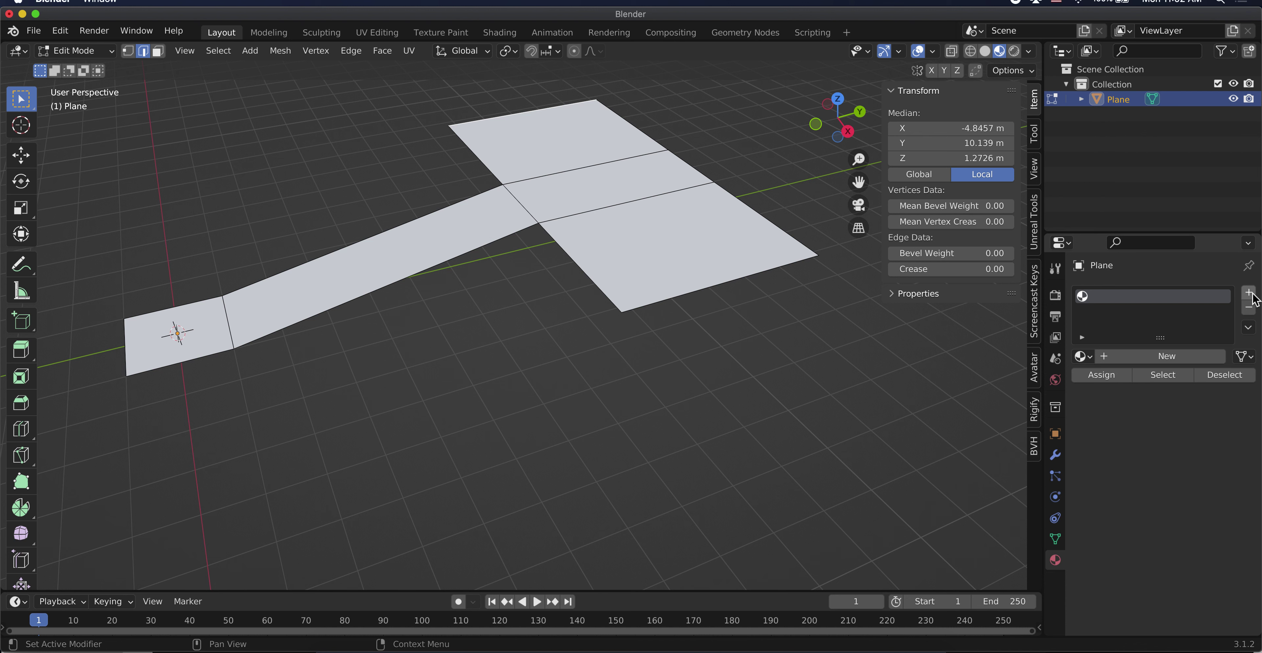
click(1249, 293)
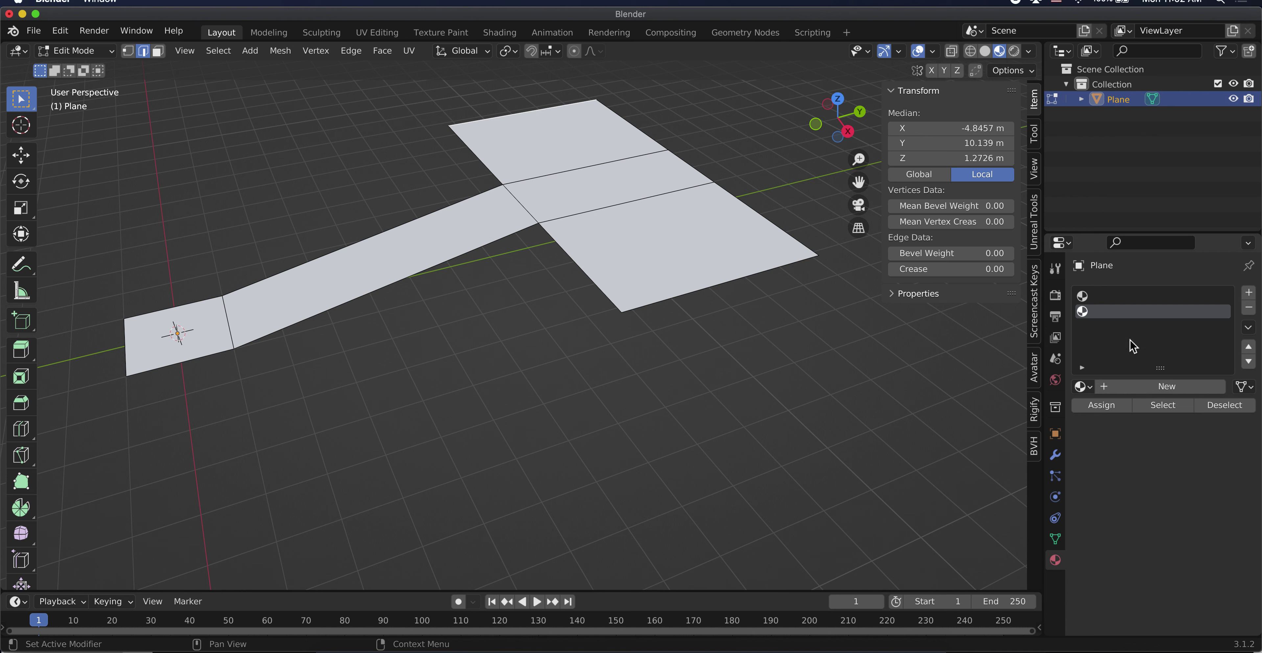
click(1139, 297)
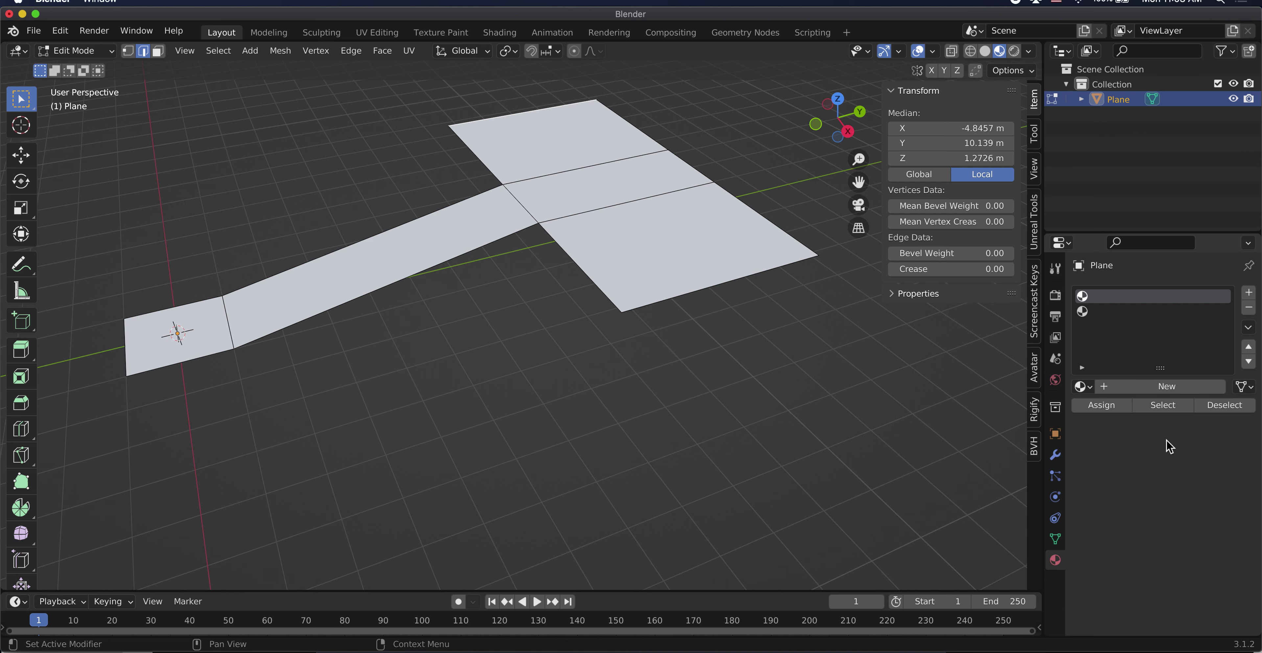
click(1159, 389)
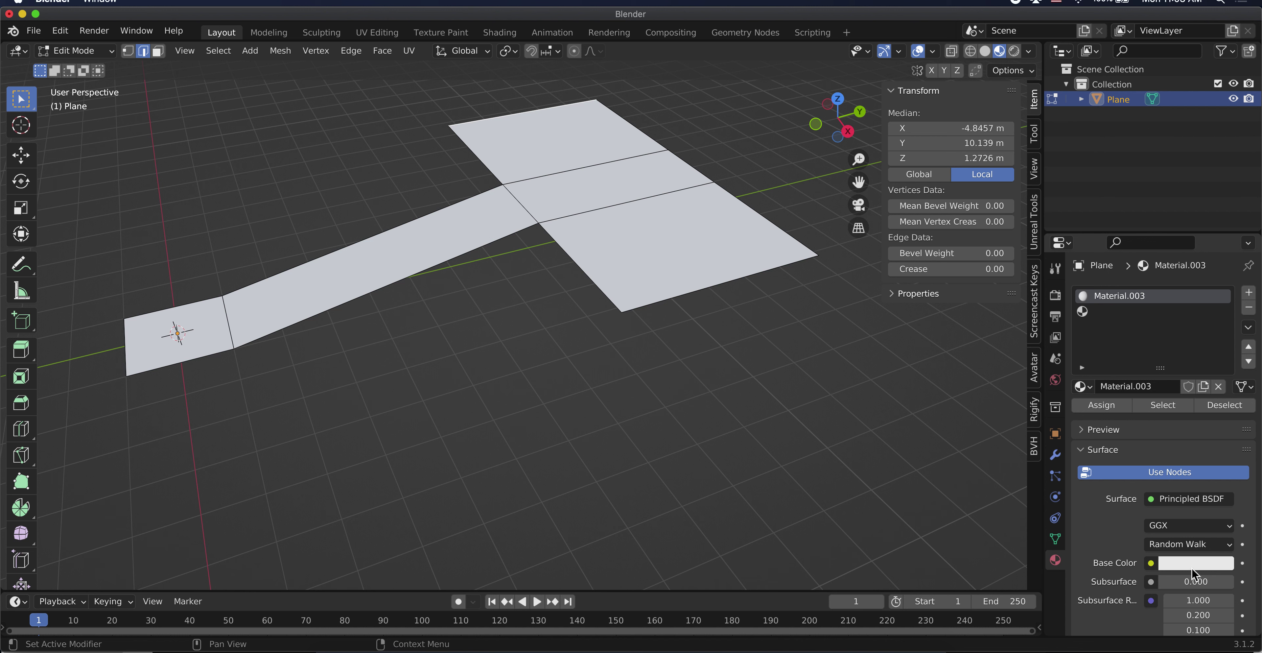
click(1190, 565)
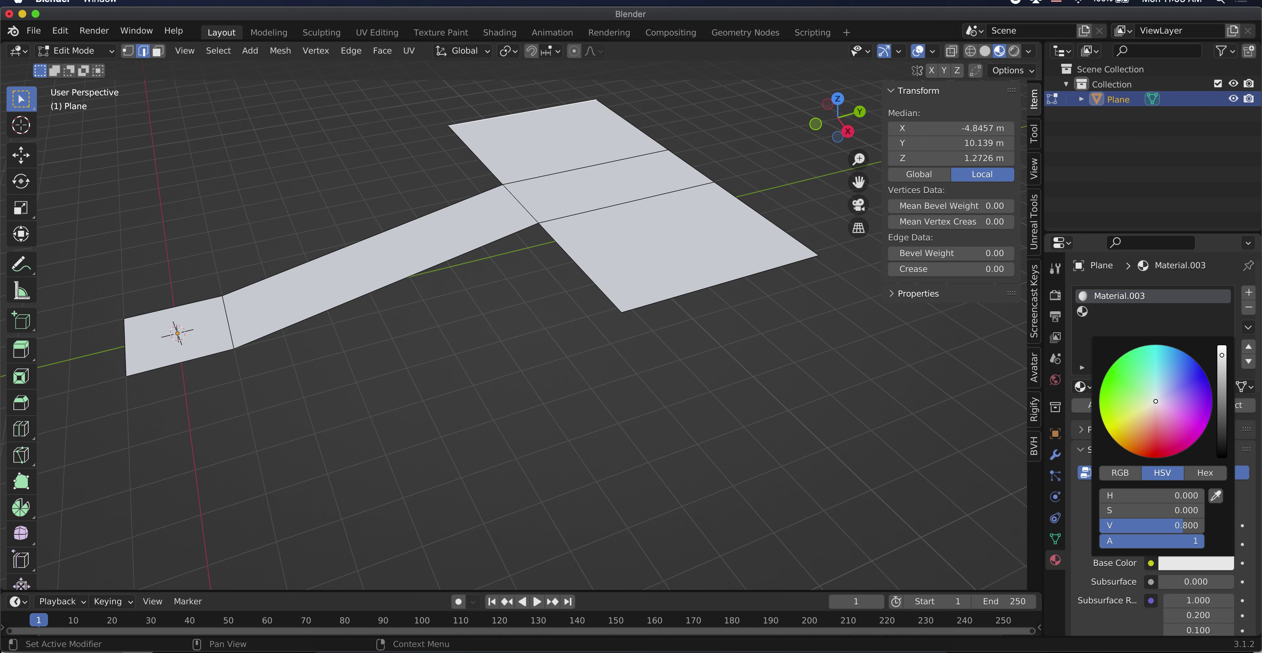
click(1167, 376)
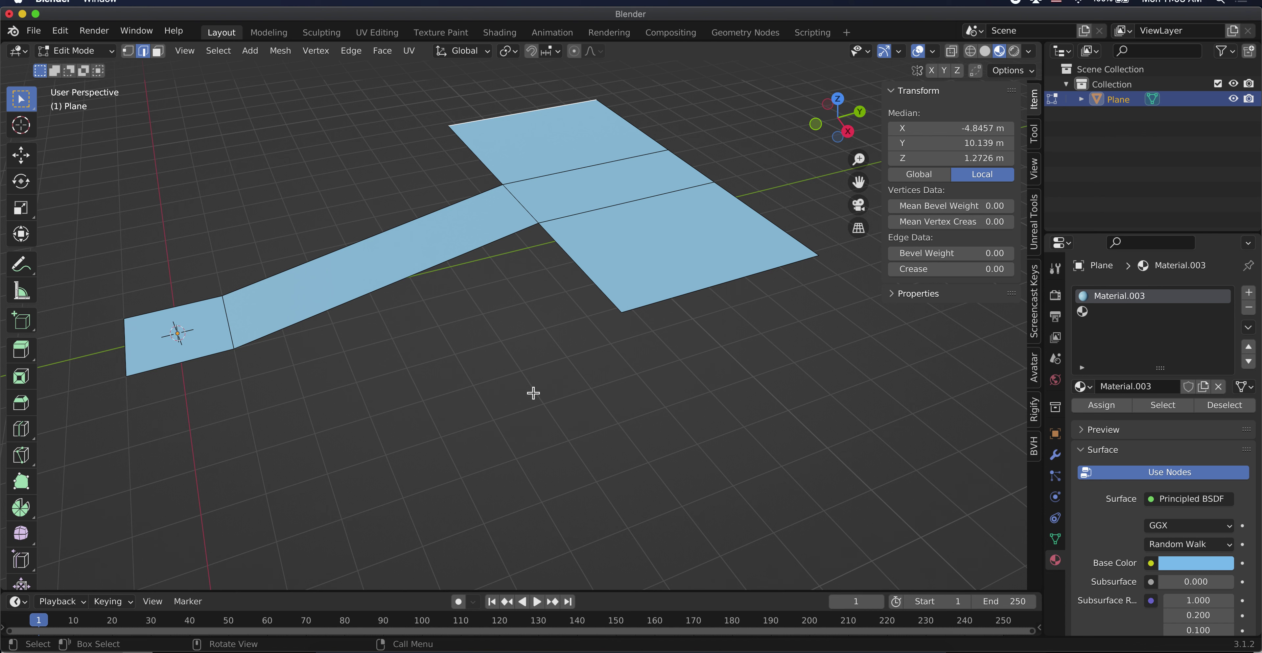
key(z)
key(z)
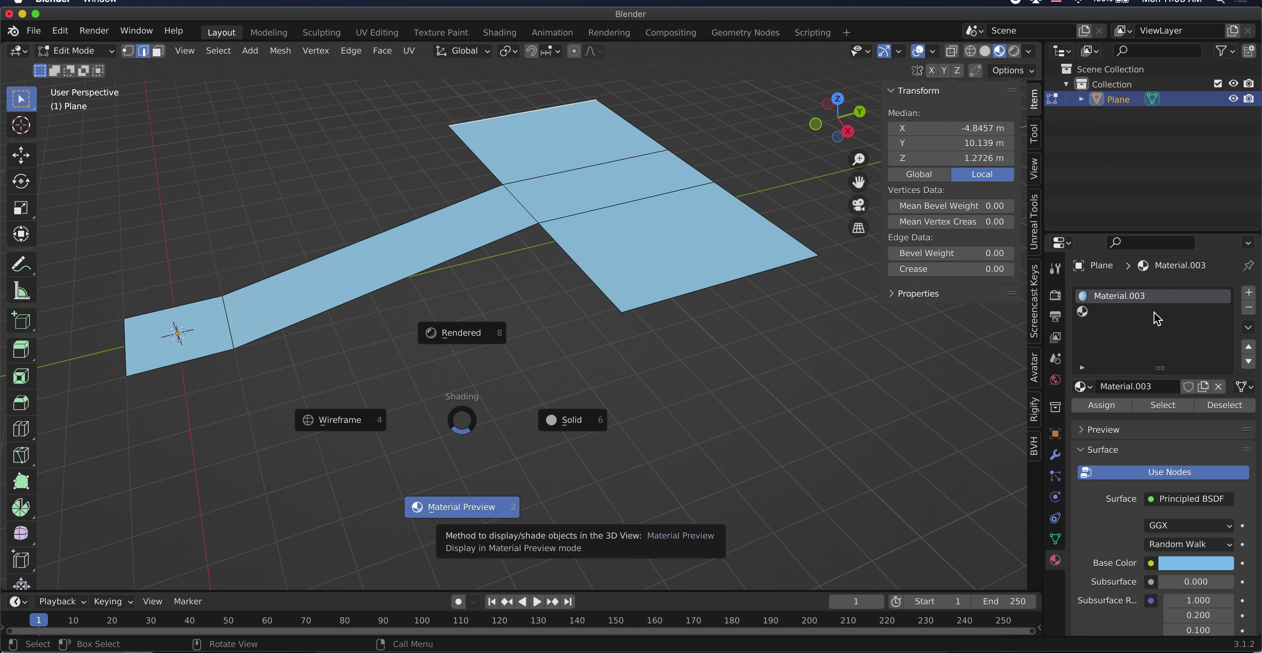
Create a new material in the second slot with a purple base color of H 0.730, S 0.865, V 0.800.
click(1107, 318)
click(1105, 315)
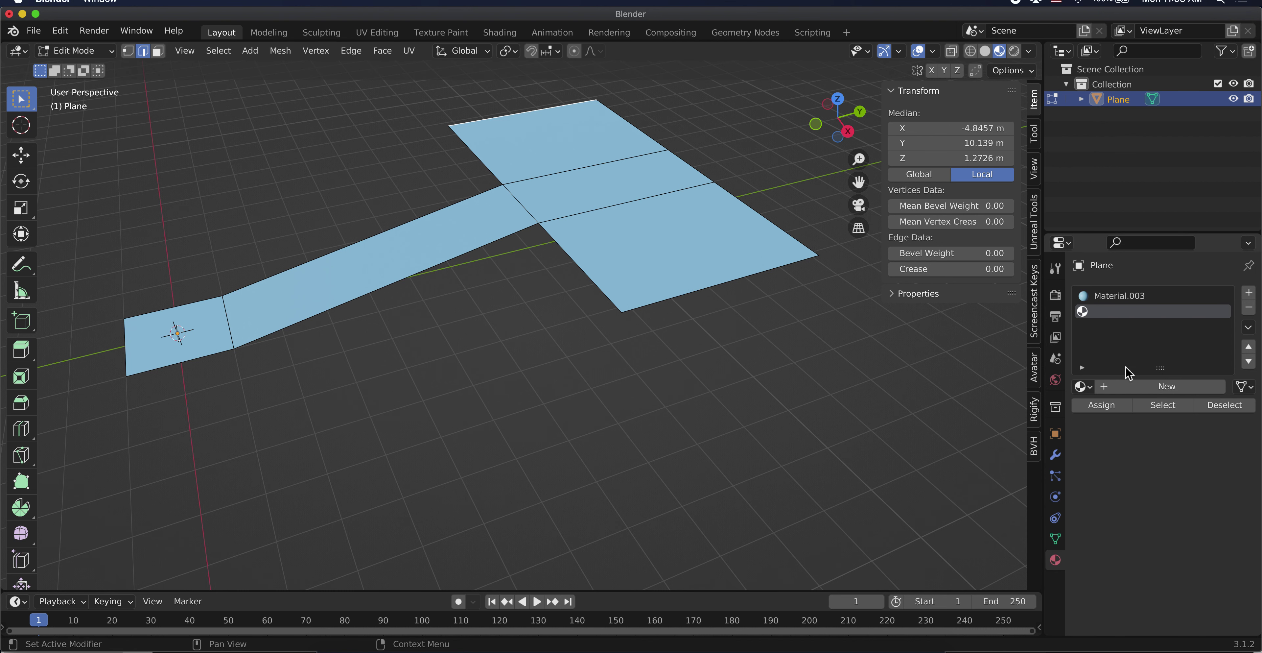
click(1152, 387)
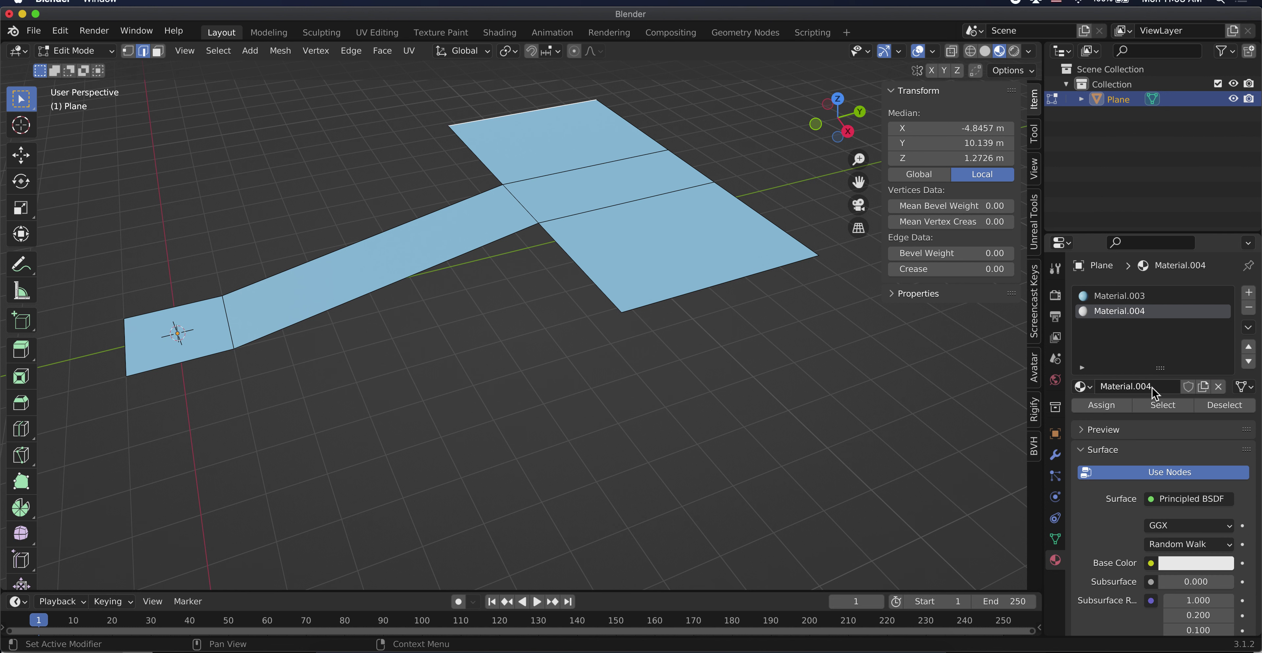
click(1195, 564)
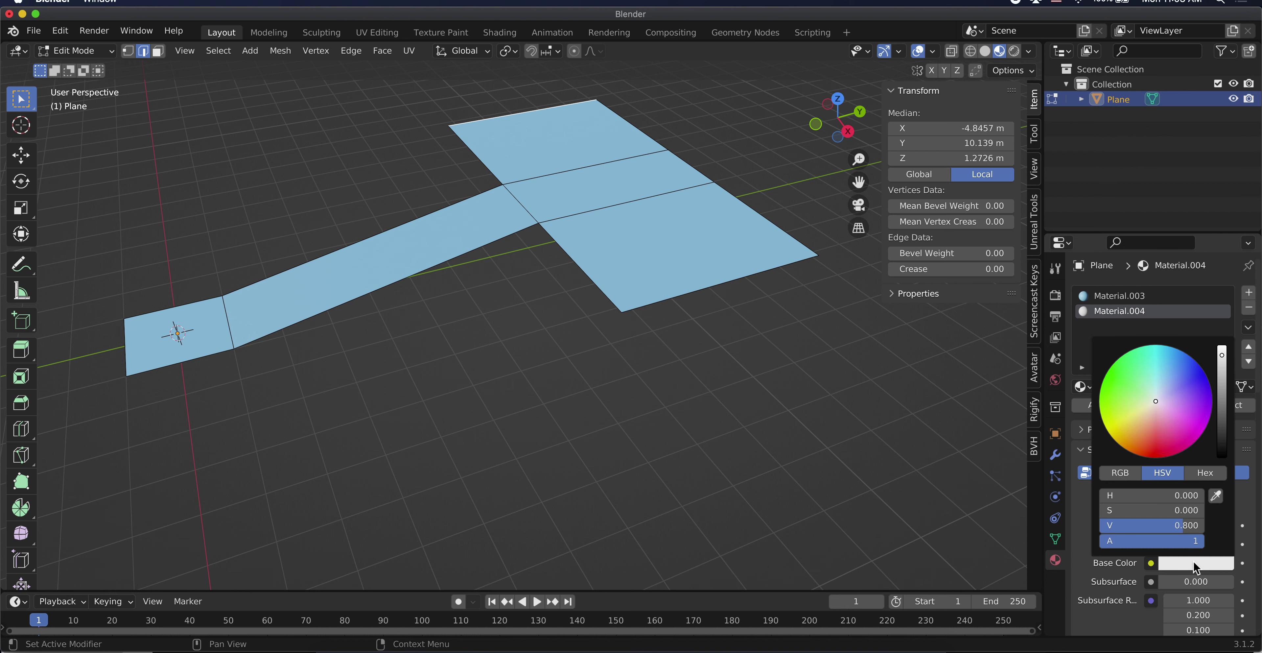
click(1190, 401)
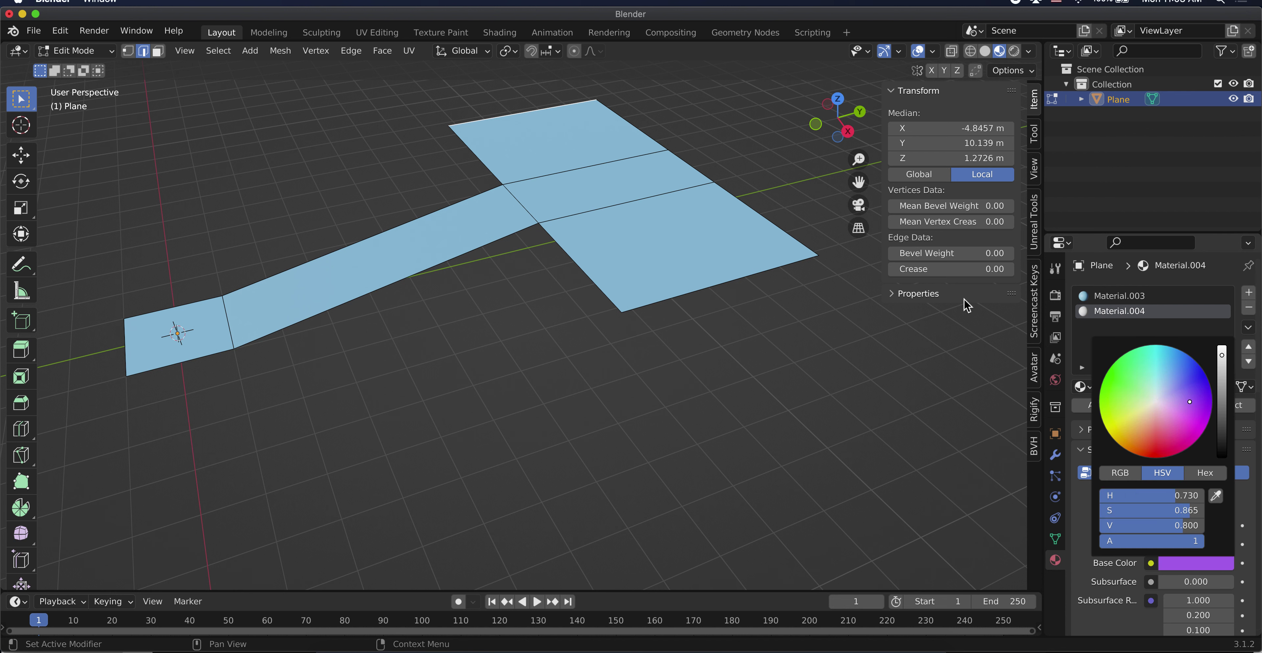
click(160, 340)
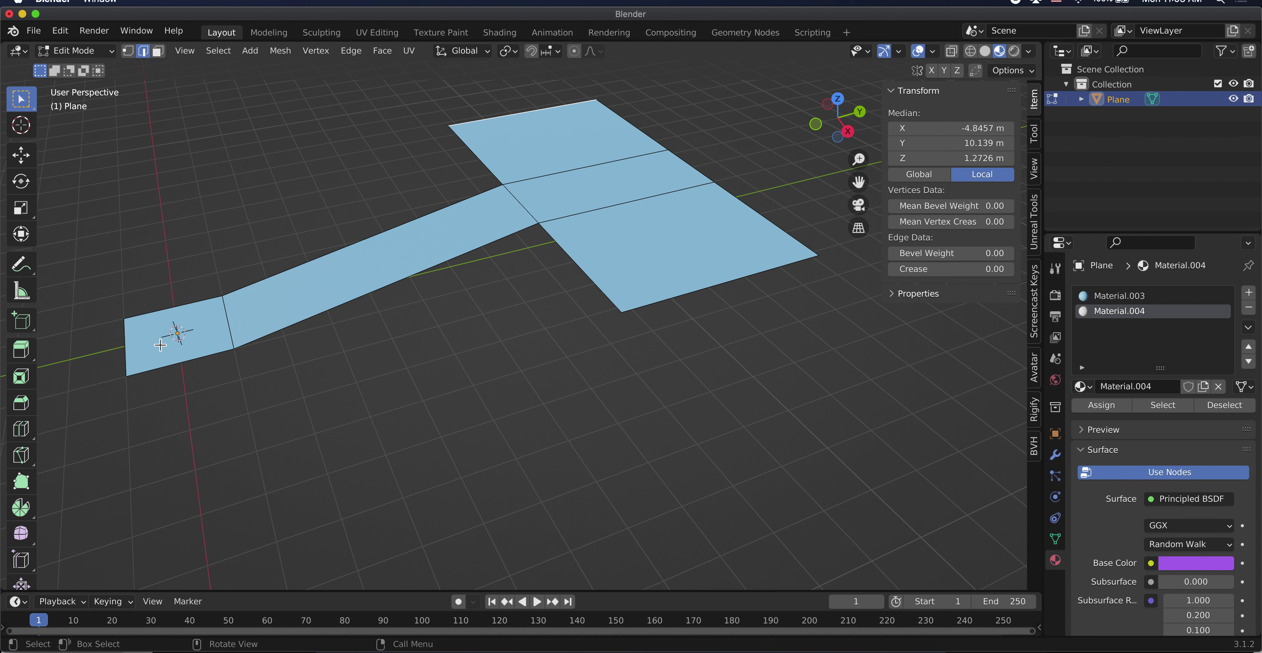
Assign the purple material to the starting face at the origin and all three platform faces, leaving out the sloped face.
click(204, 330)
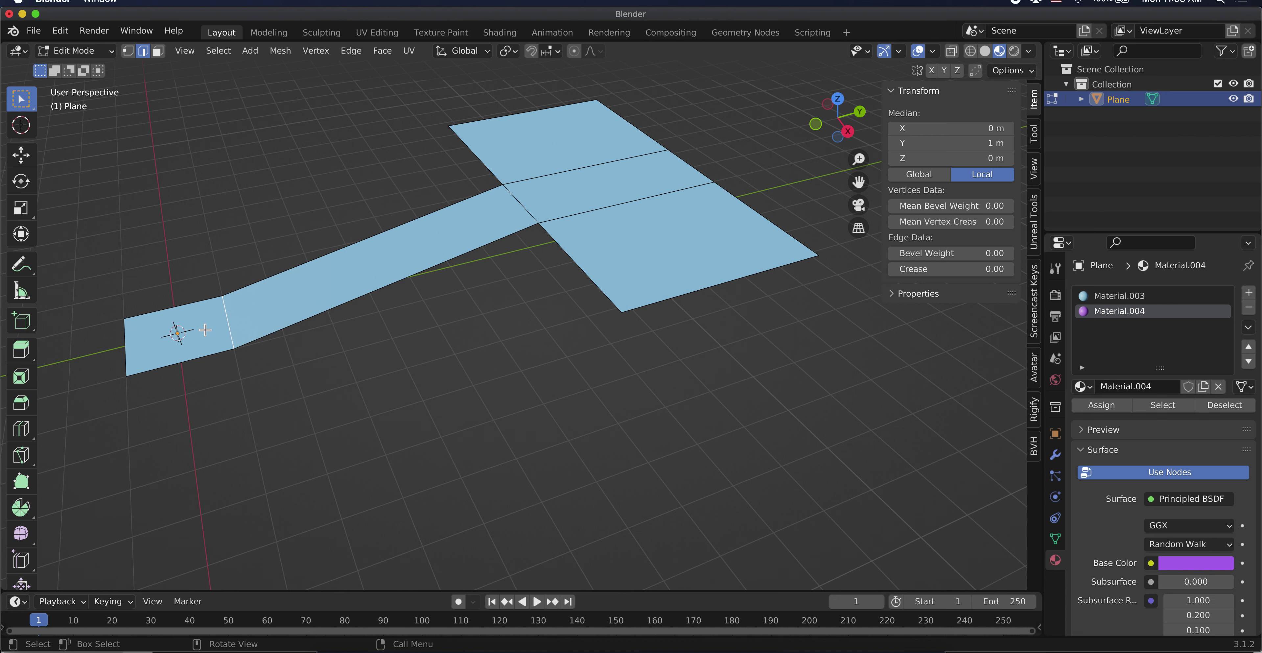
key(3)
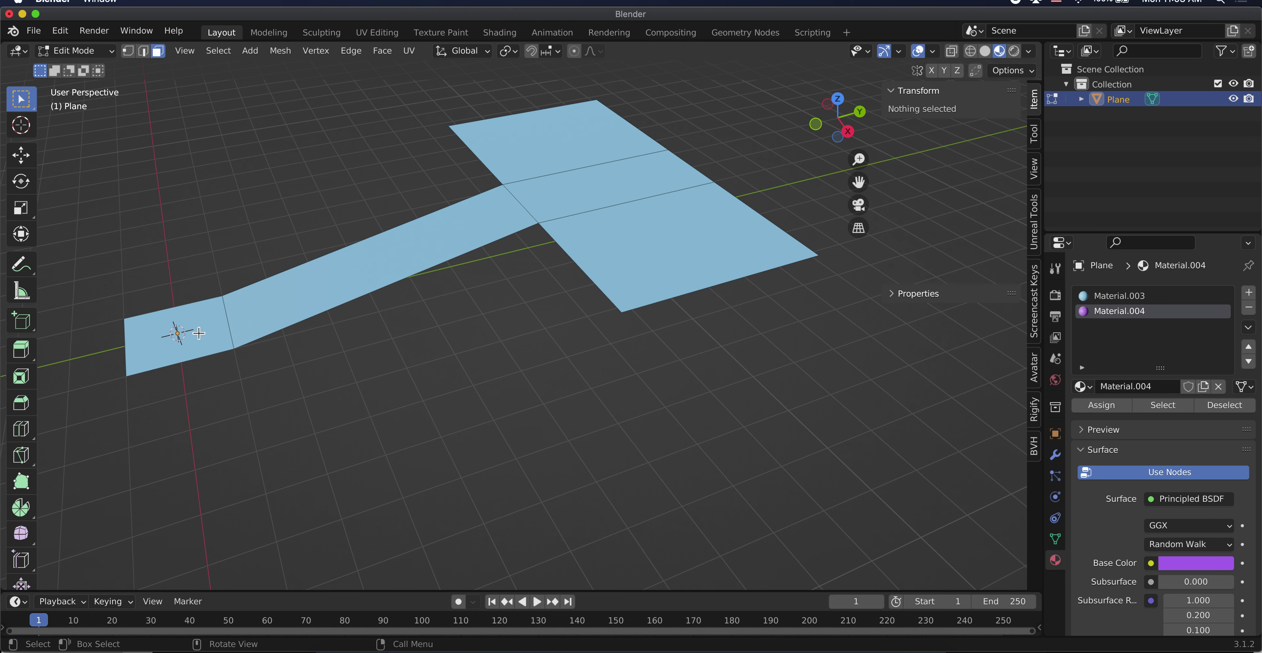
click(198, 333)
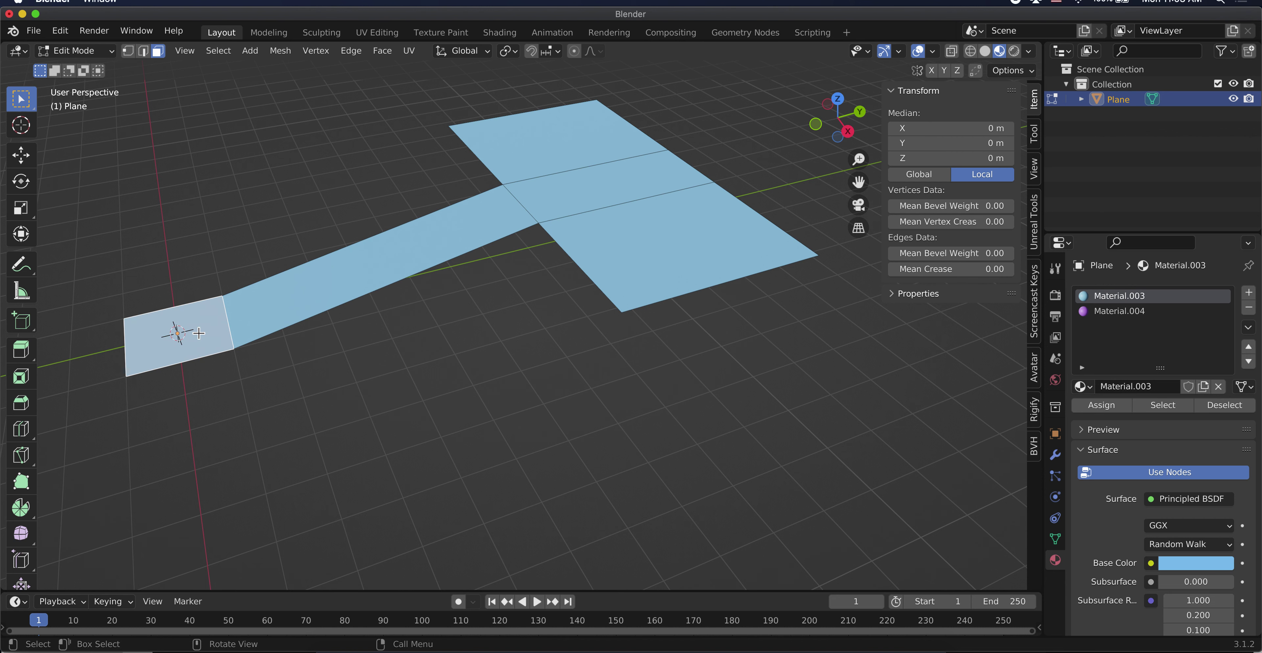
shift+click(525, 148)
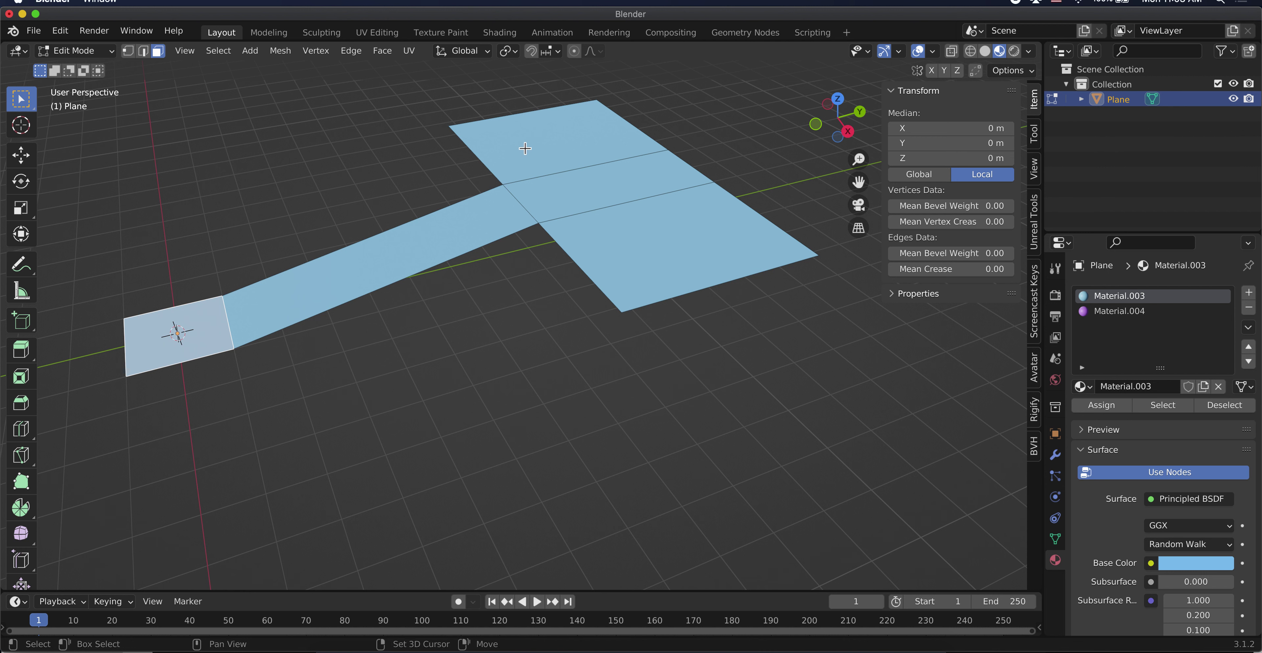
shift+click(594, 199)
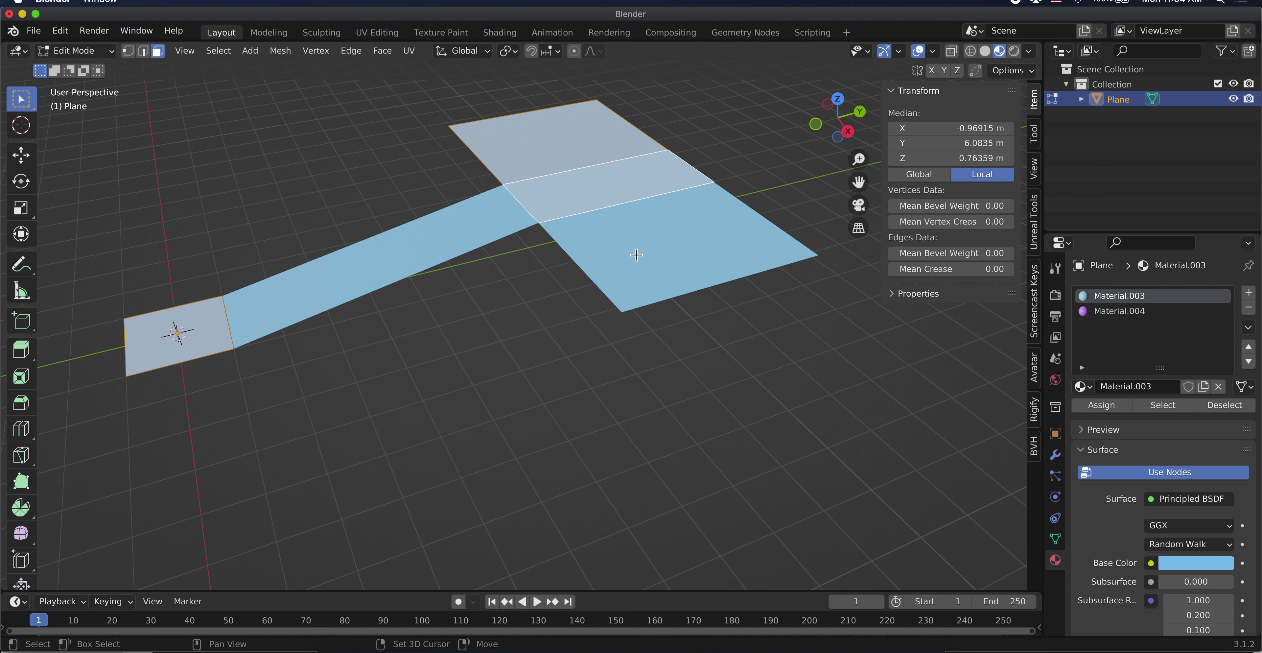
shift+click(636, 254)
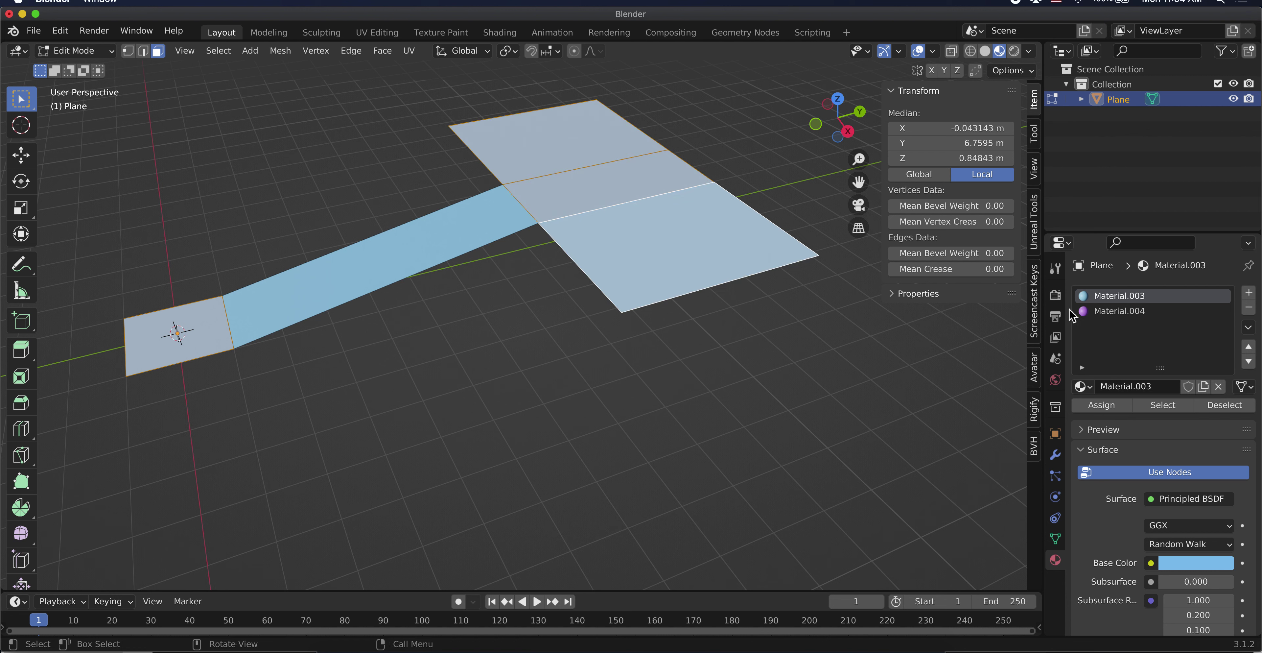
click(1113, 312)
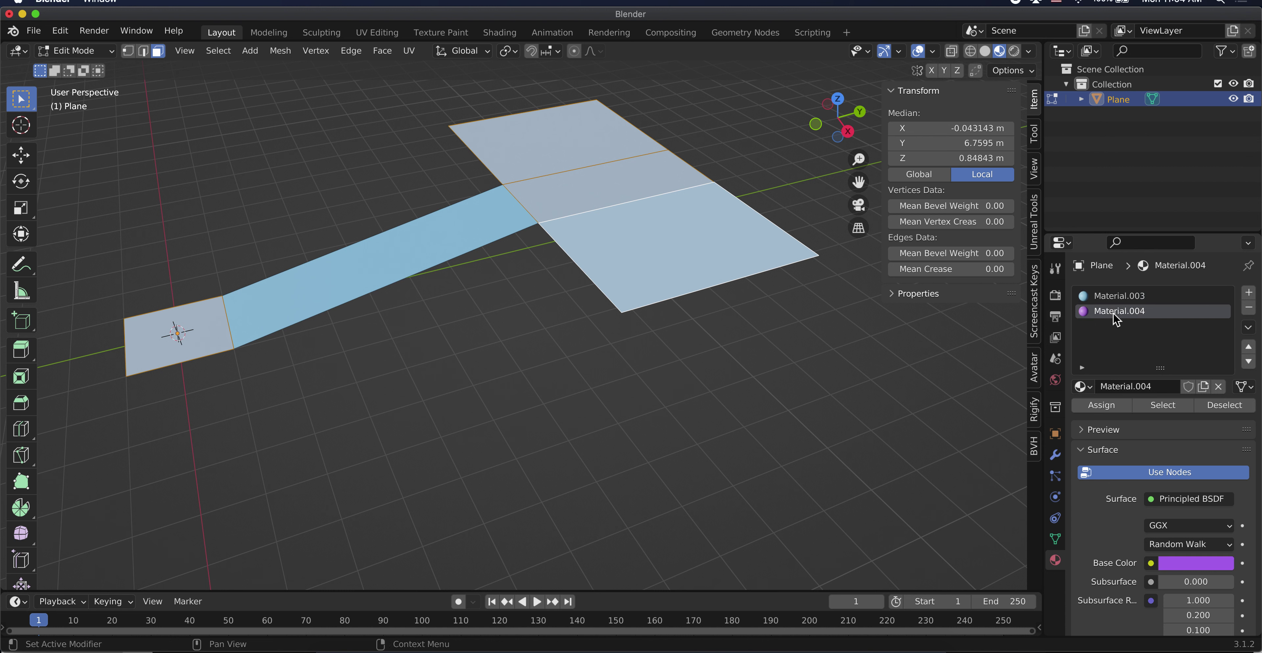
click(1085, 408)
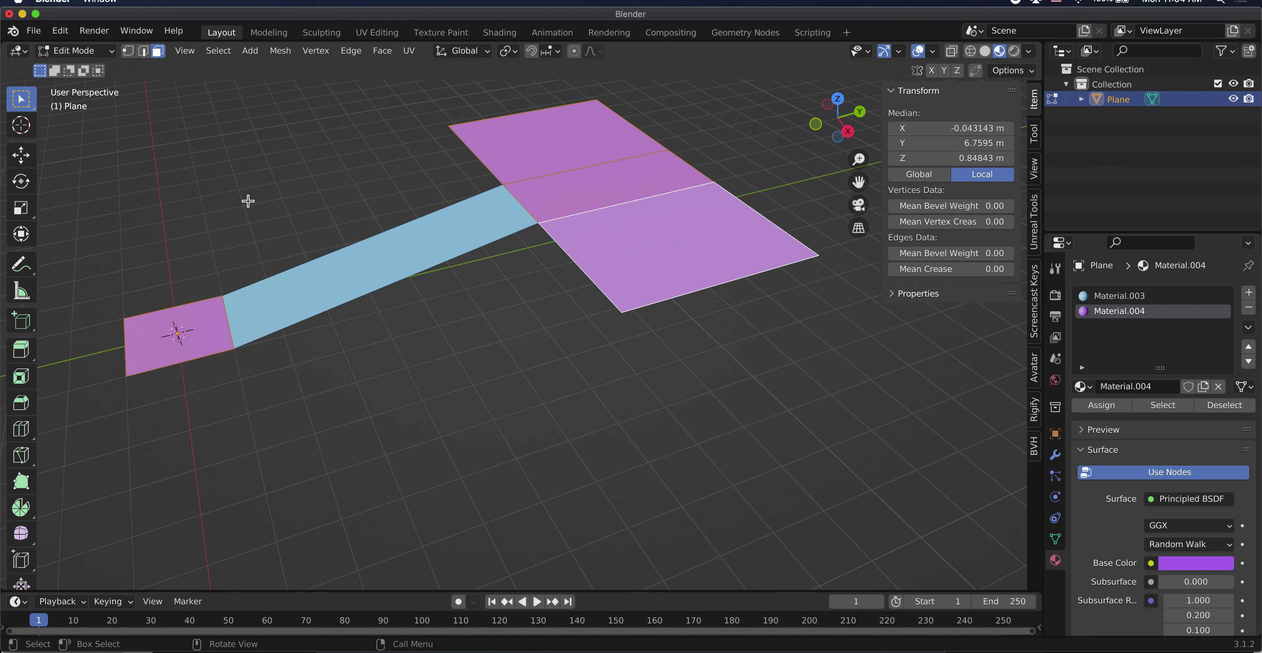
Return to Object Mode and export the model as glTF Binary file ramp.glb into the FABA_VID folder.
key(ctrl+Tab)
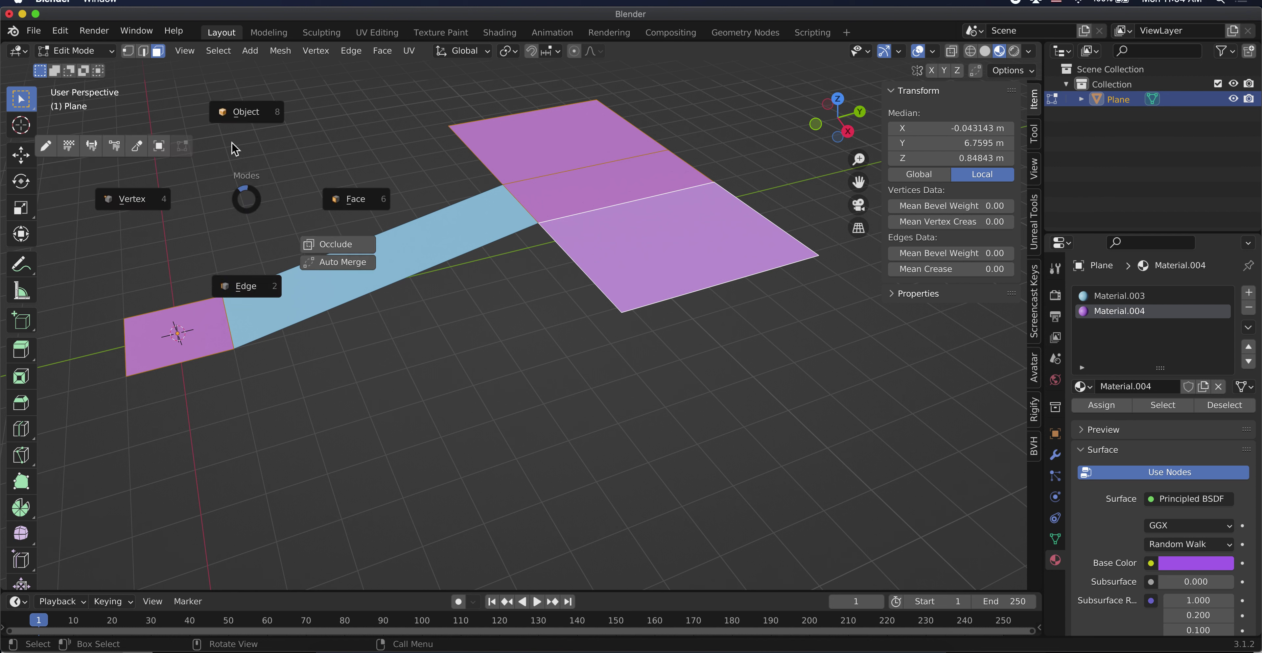
click(238, 114)
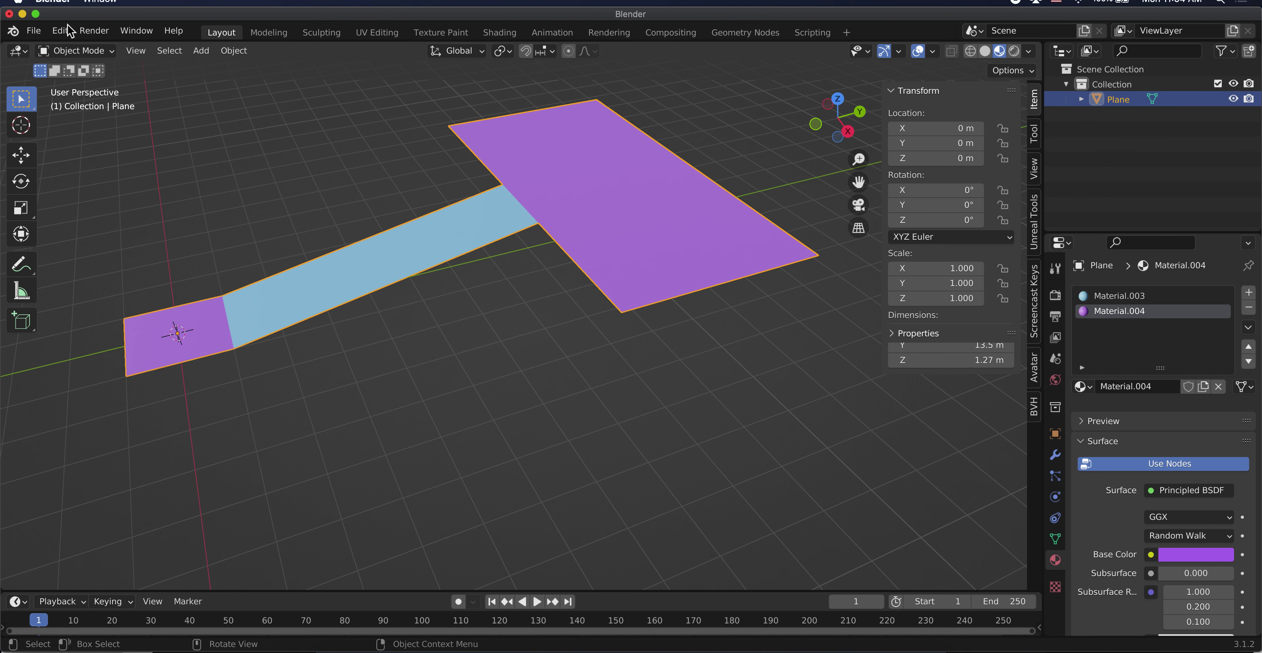
click(33, 31)
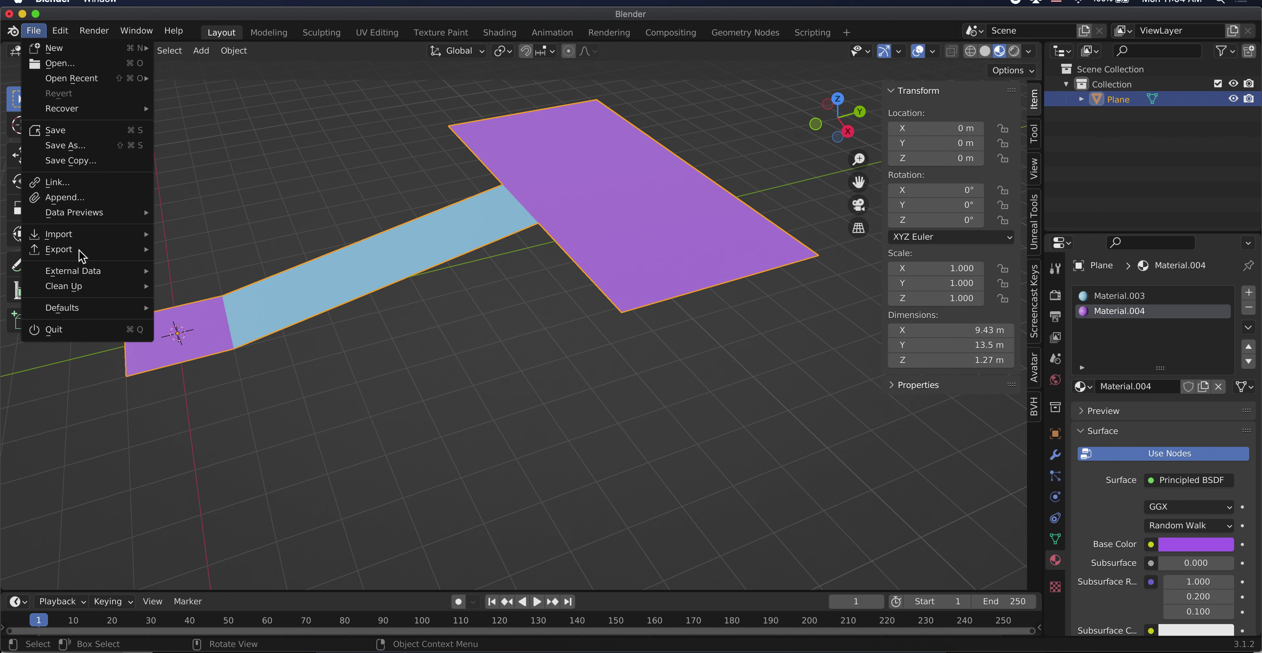
mouse_move(81, 250)
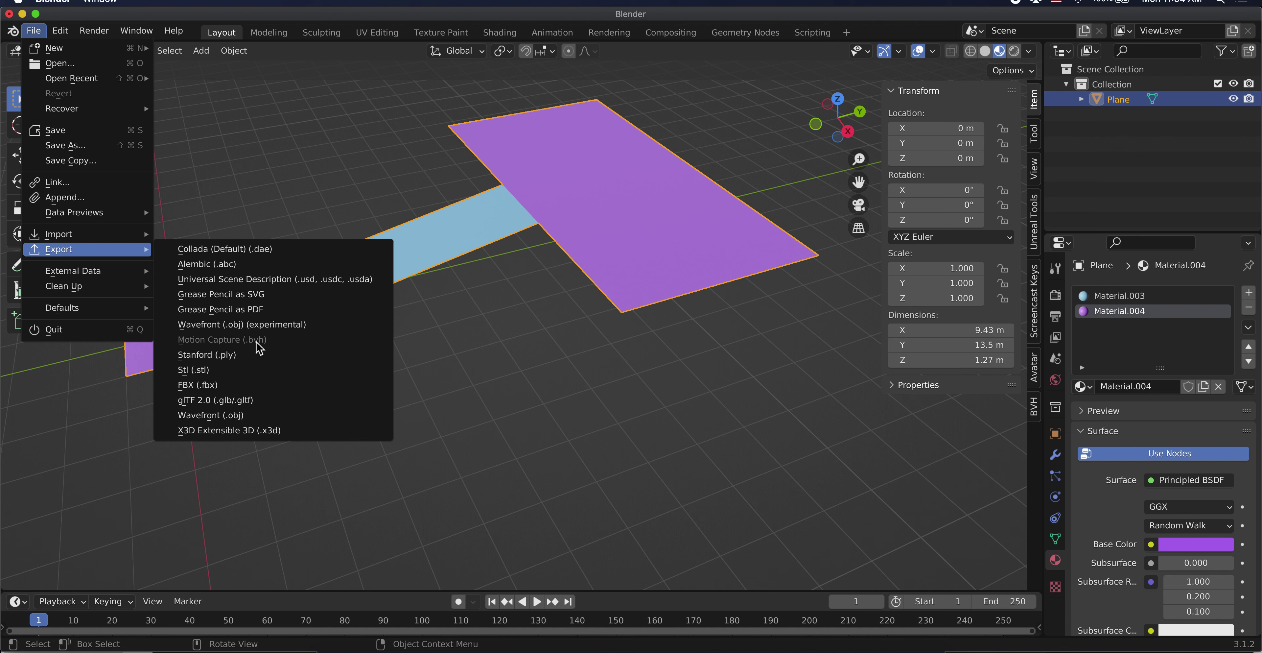
click(215, 401)
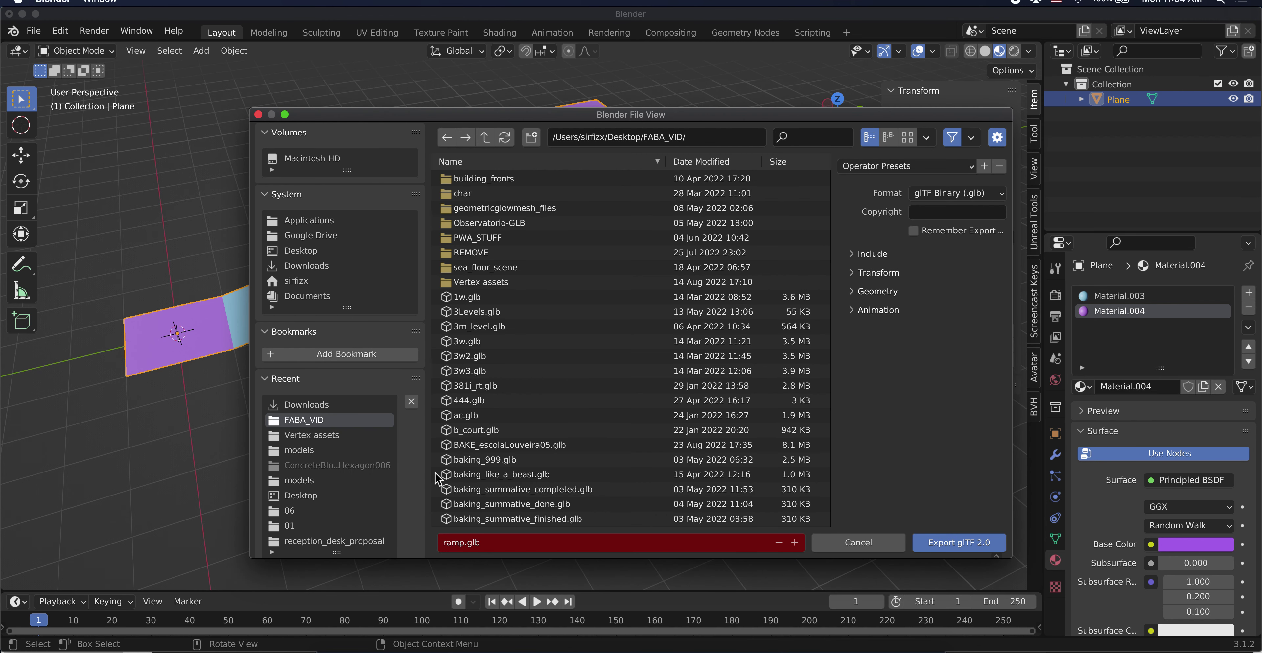
click(954, 544)
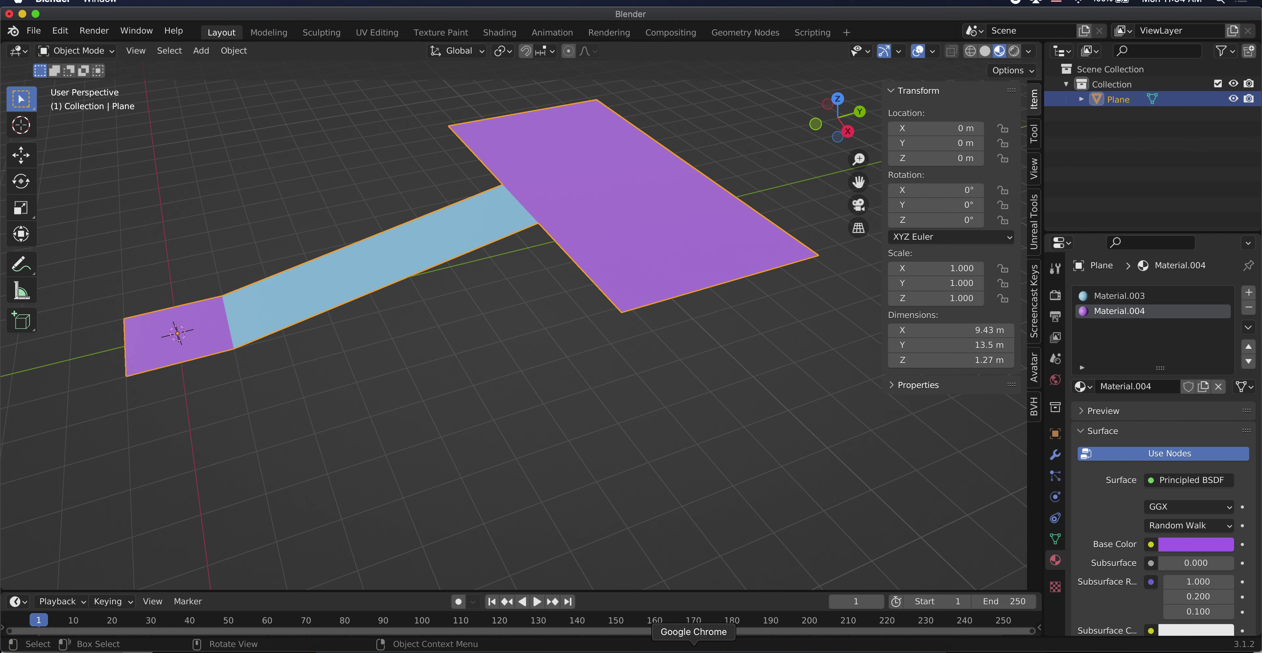
Switch to Google Chrome and upload Ramp.glb from the Desktop's FABA_VID folder to the assets of the Glitch project wink-024.
click(693, 650)
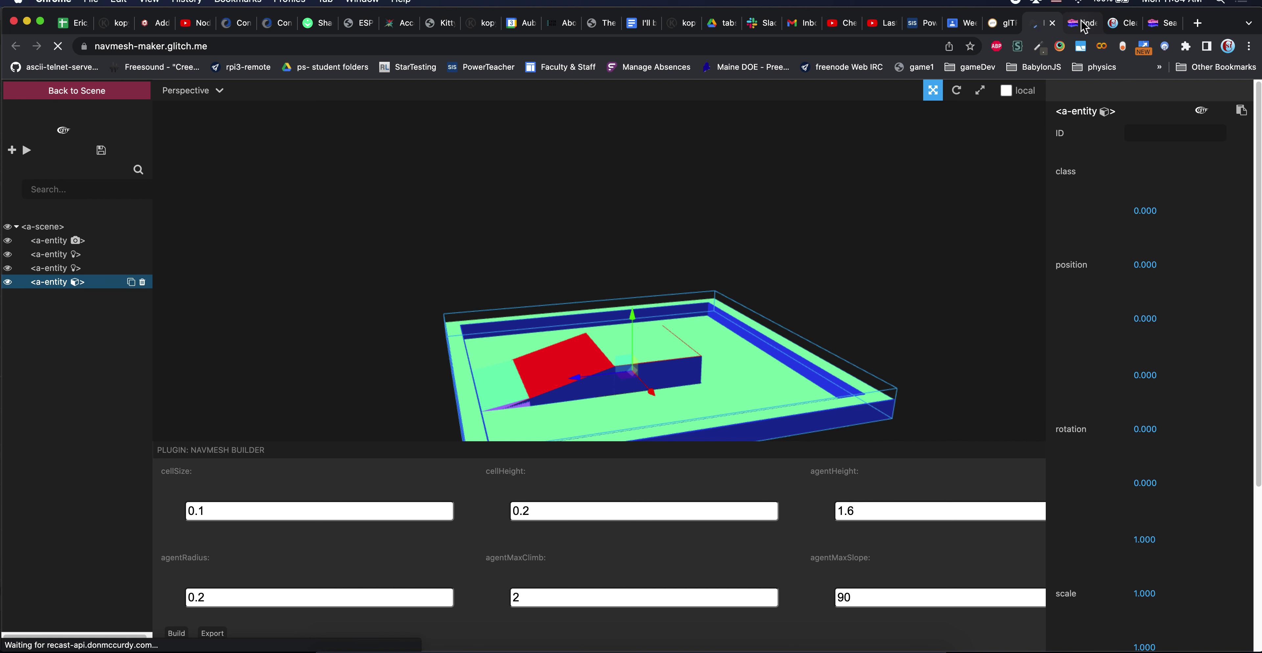
click(1083, 25)
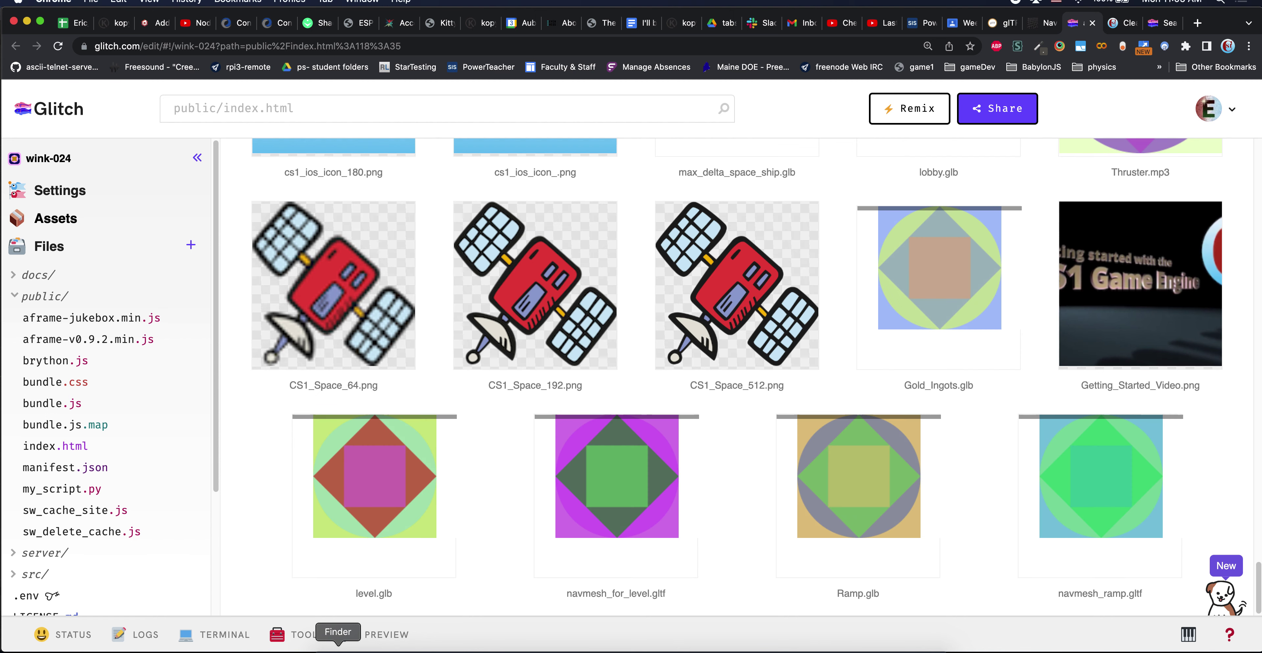
click(338, 649)
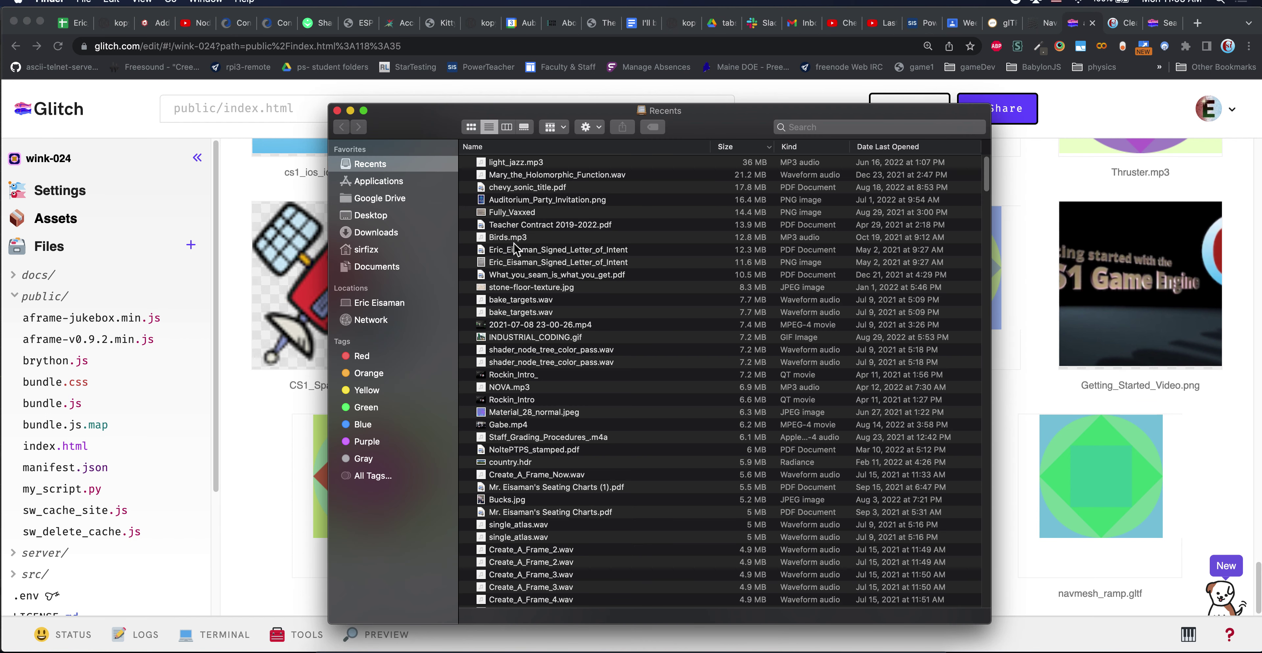
click(374, 217)
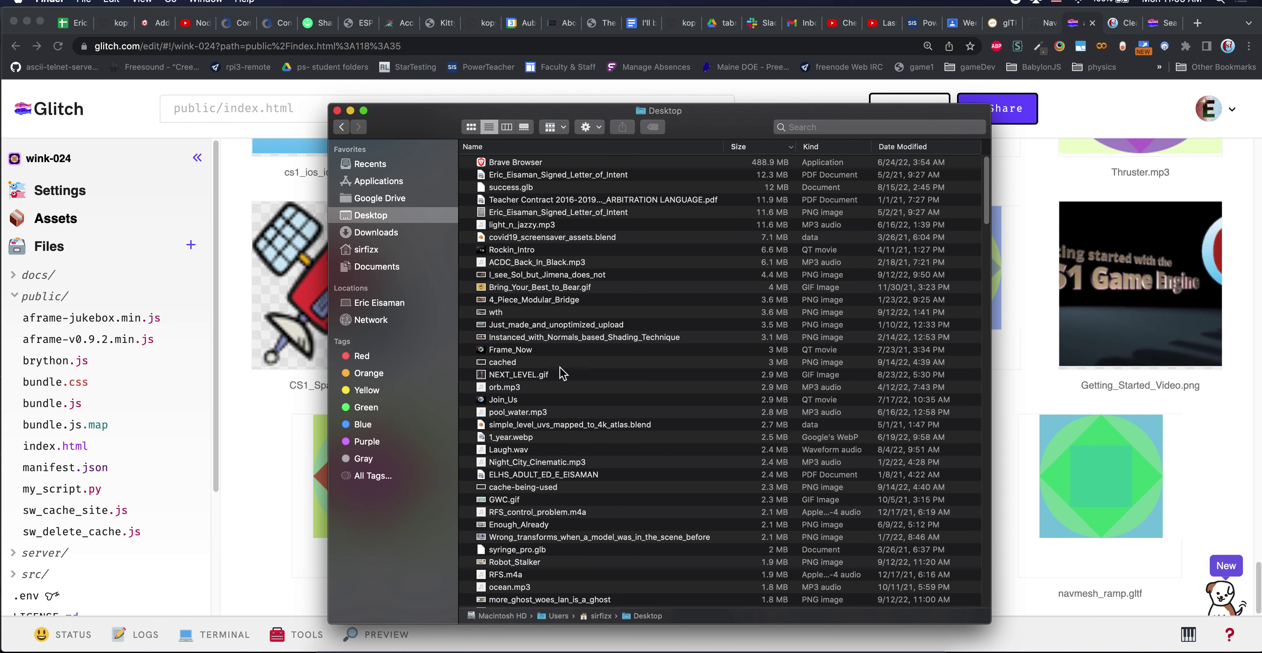
scroll(563, 375, down, 10)
scroll(563, 374, down, 6)
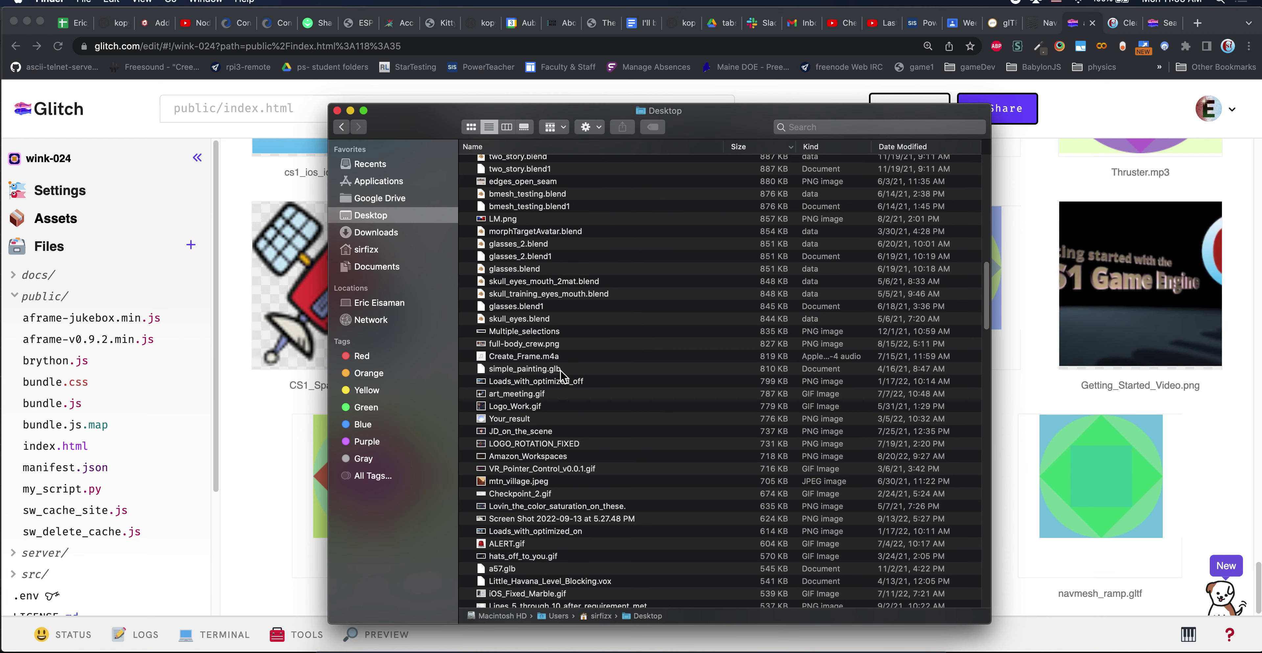
scroll(562, 375, down, 20)
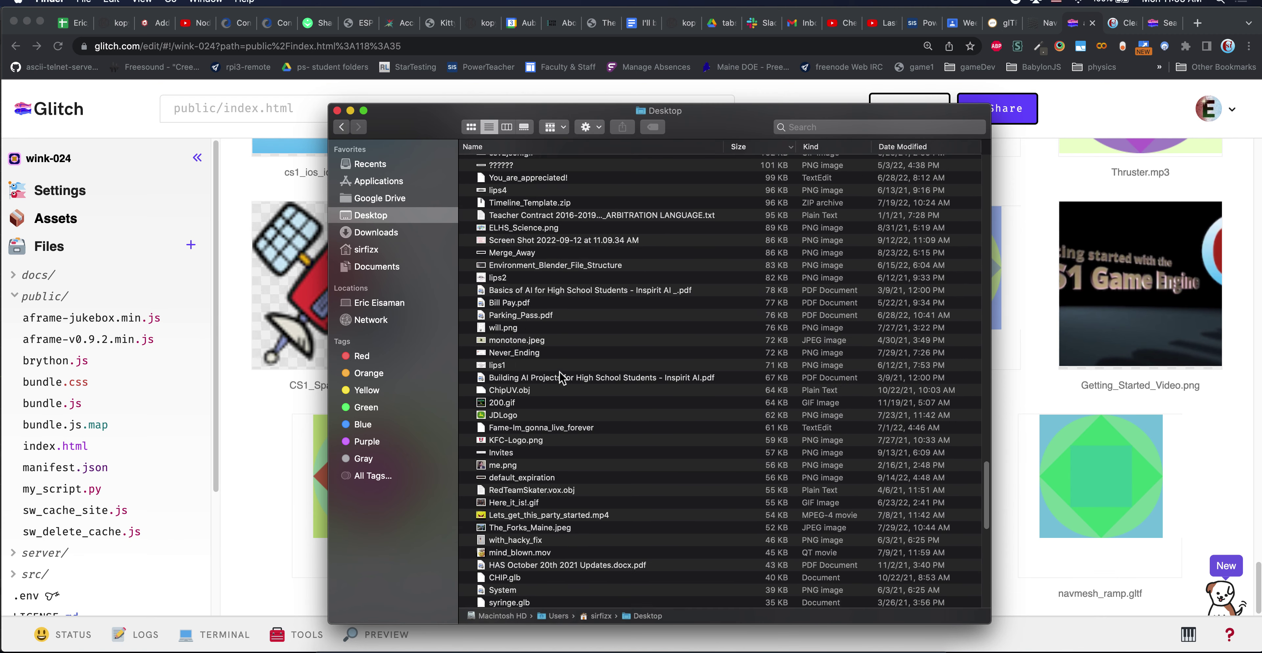
scroll(562, 377, down, 3)
scroll(562, 377, down, 8)
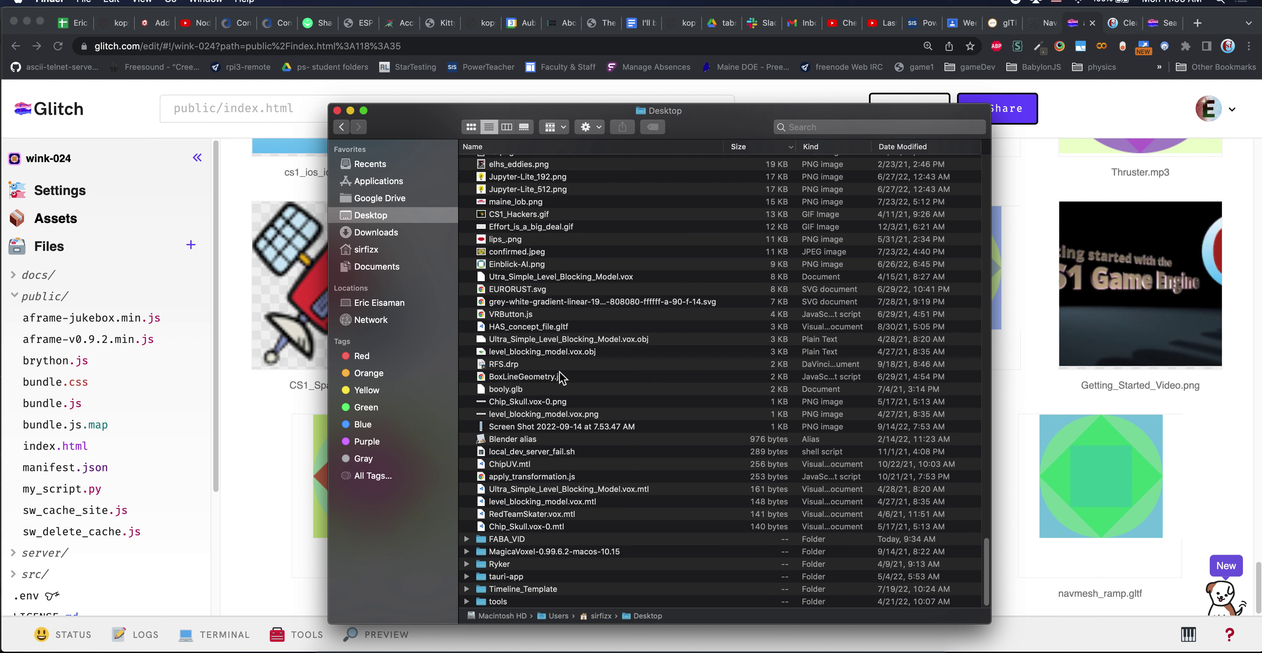
click(502, 541)
double_click(502, 539)
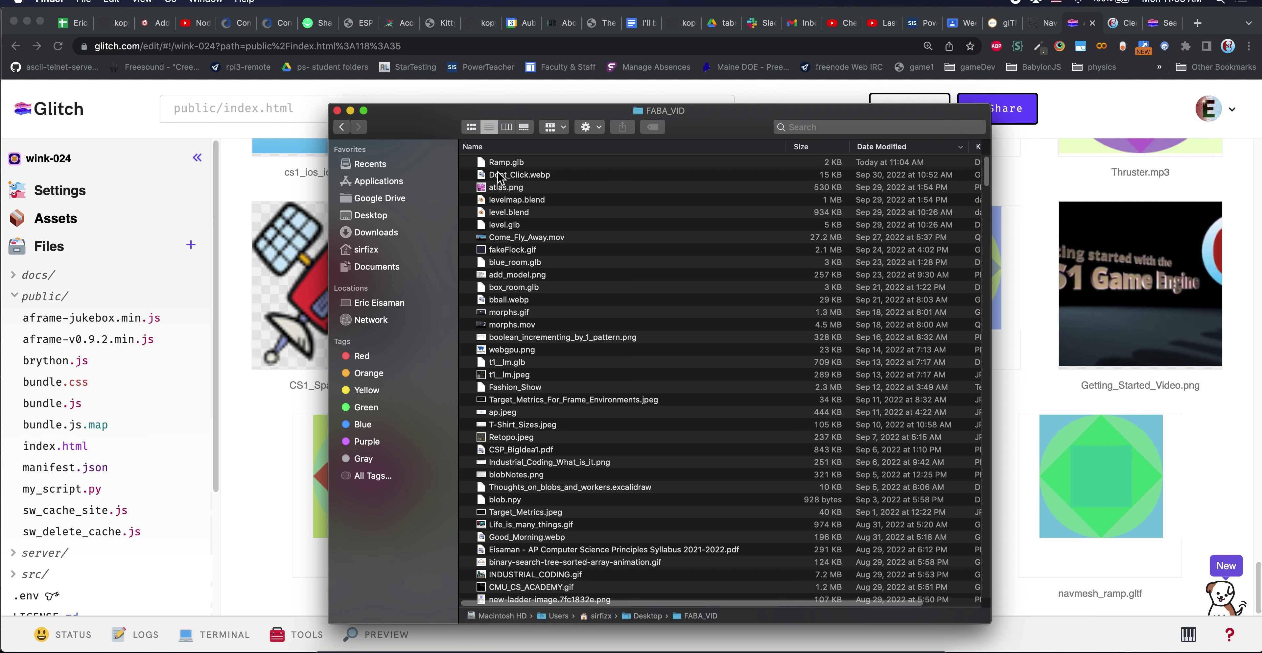
drag(502, 163, 1073, 425)
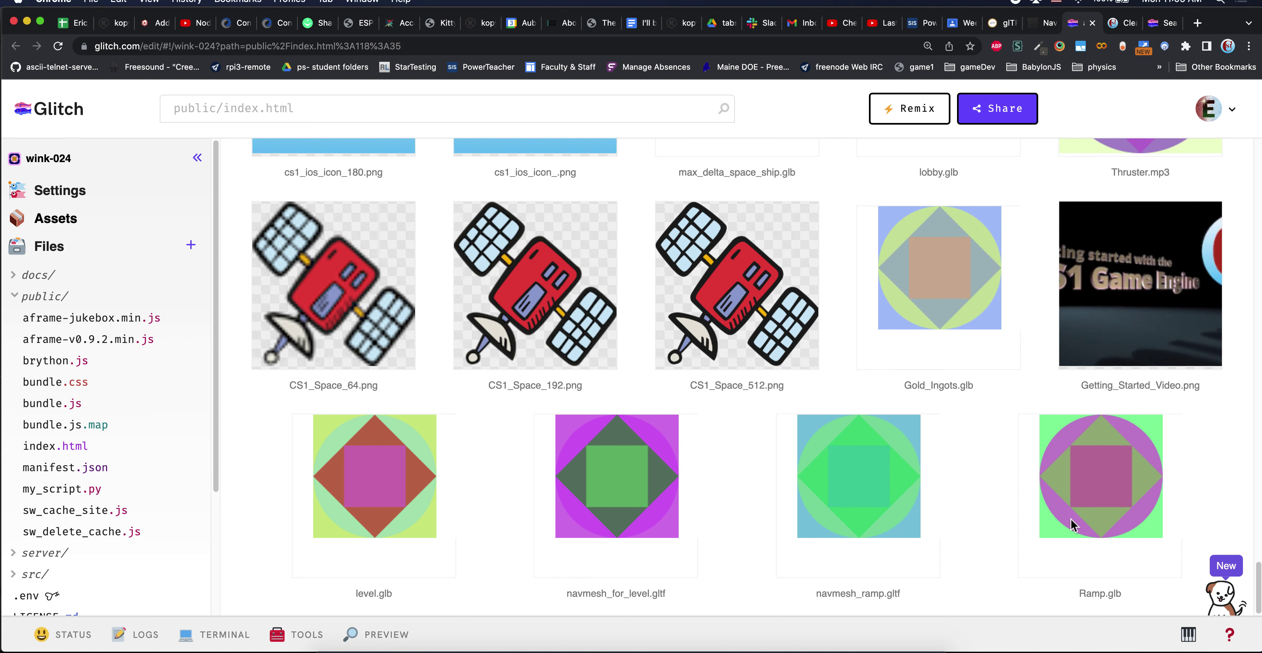
Copy the URL of the newly uploaded Ramp.glb asset and close its details.
click(1104, 490)
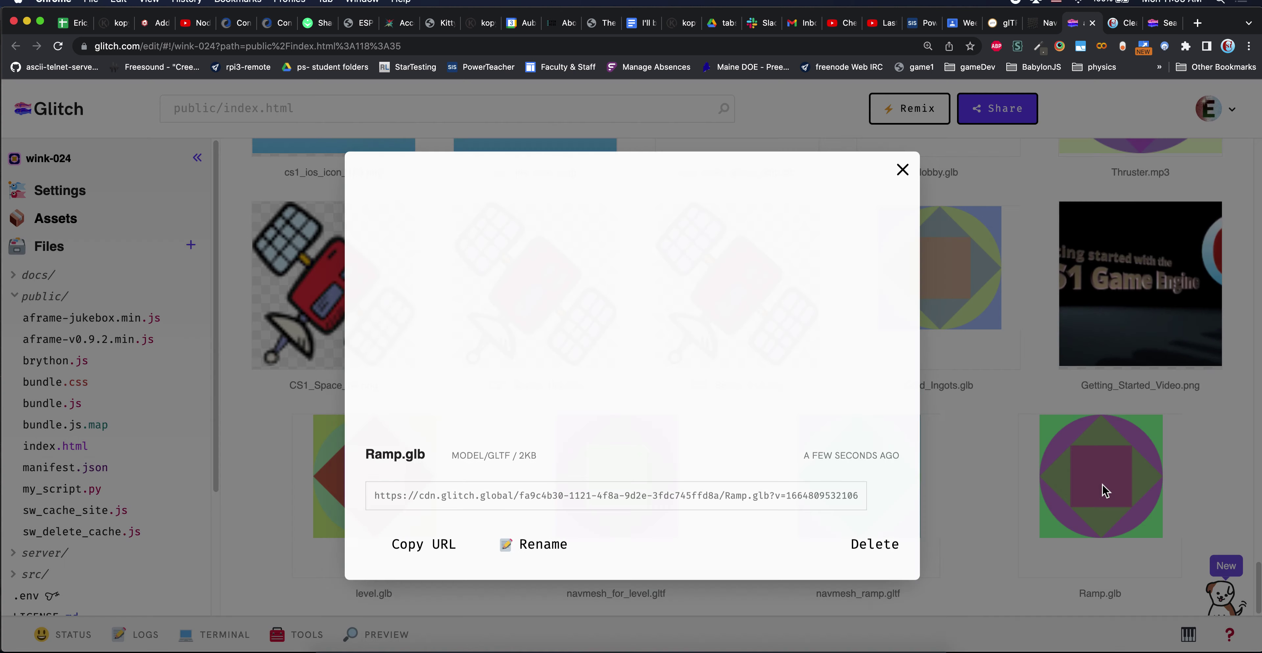
click(424, 553)
click(1028, 446)
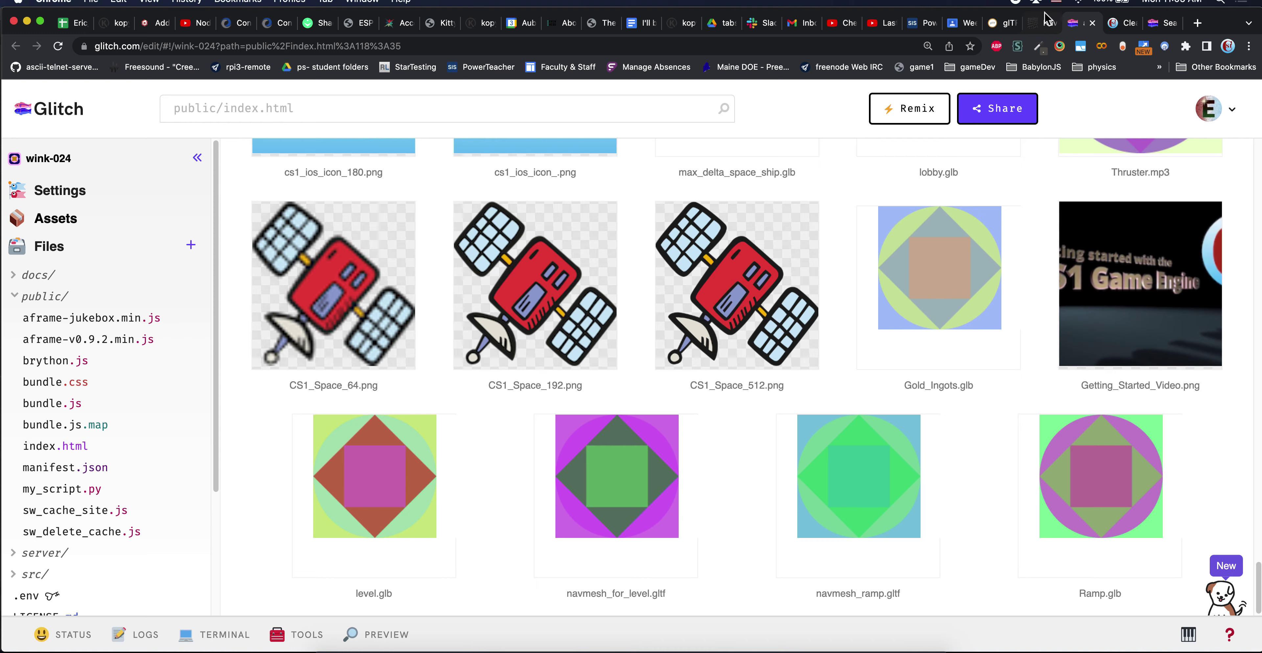
Load the ramp model into the navmesh-maker.glitch.me page from the copied asset URL.
click(1034, 25)
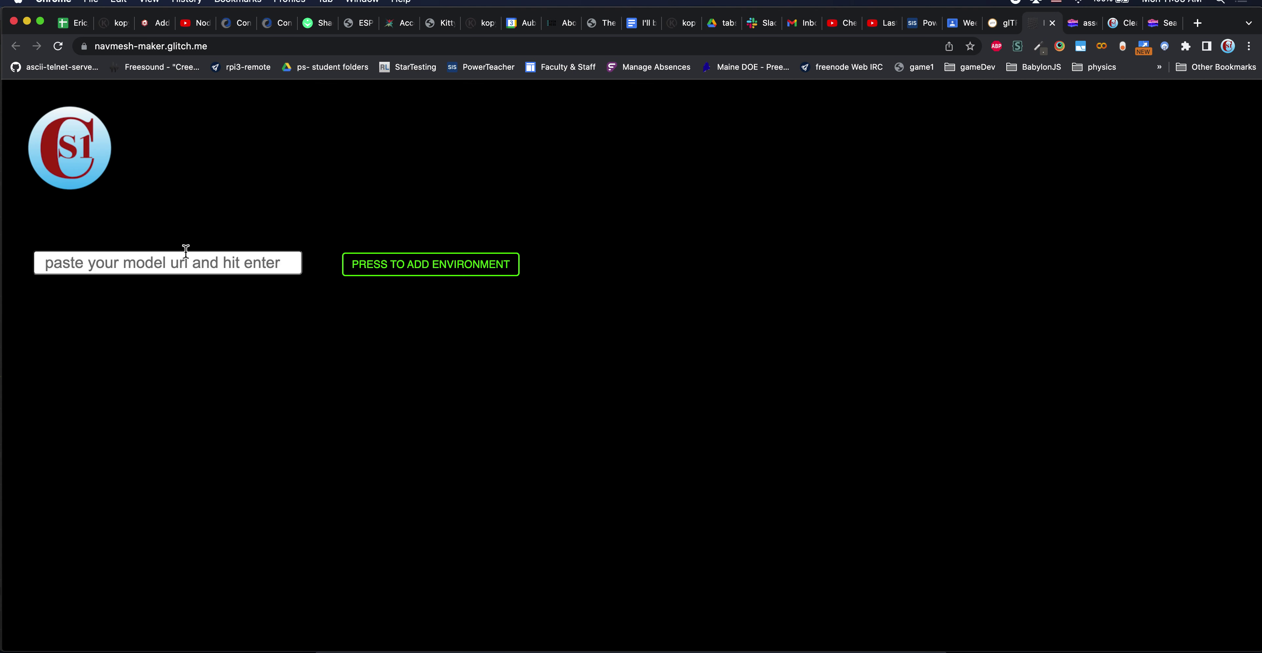
click(186, 262)
key(super+v)
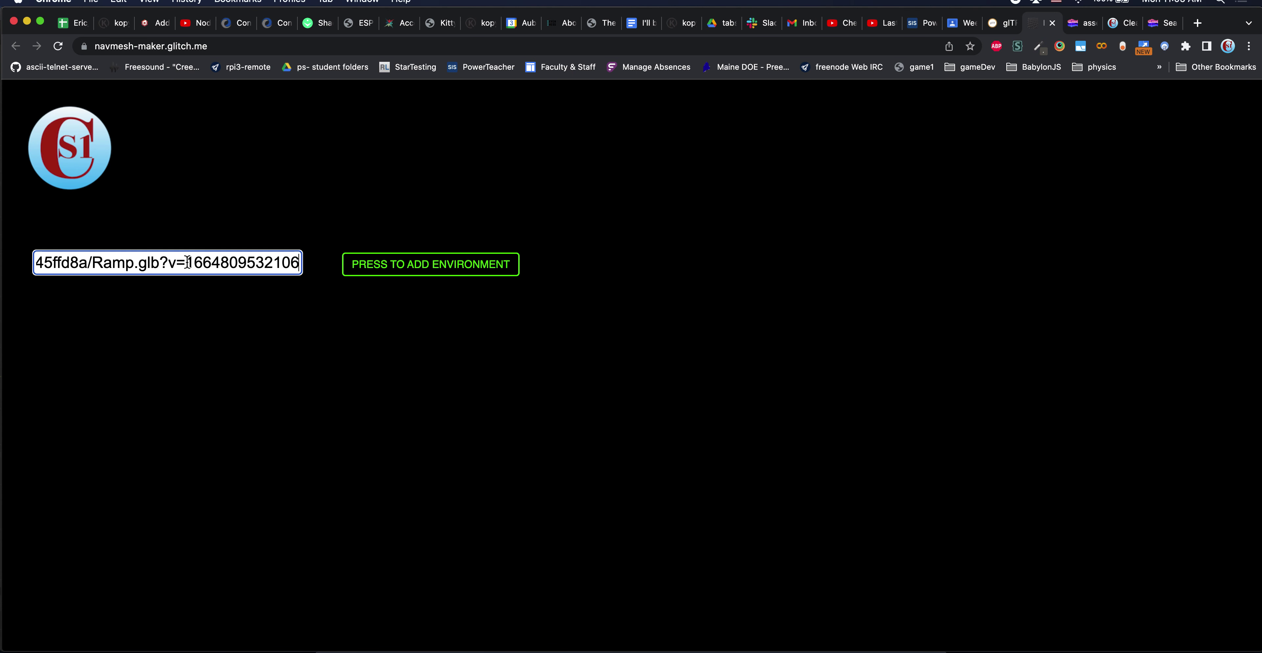
key(Return)
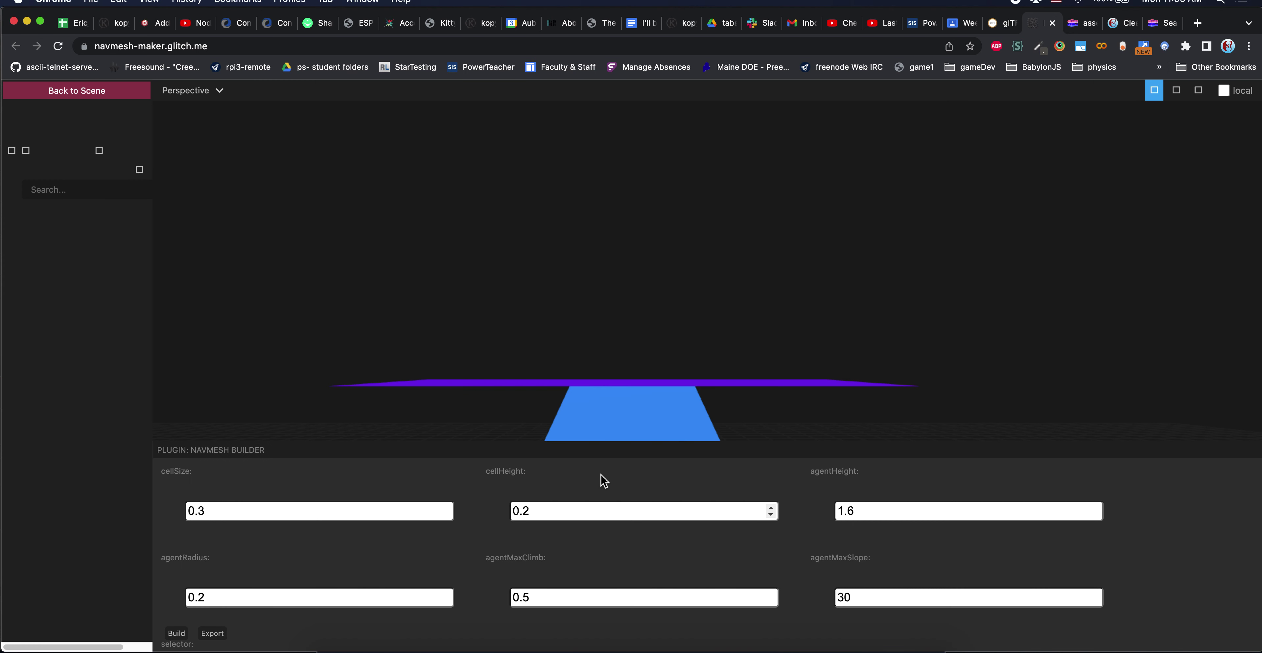
Build a navmesh over the ramp with the default builder settings.
drag(661, 391, 735, 360)
scroll(735, 361, down, 10)
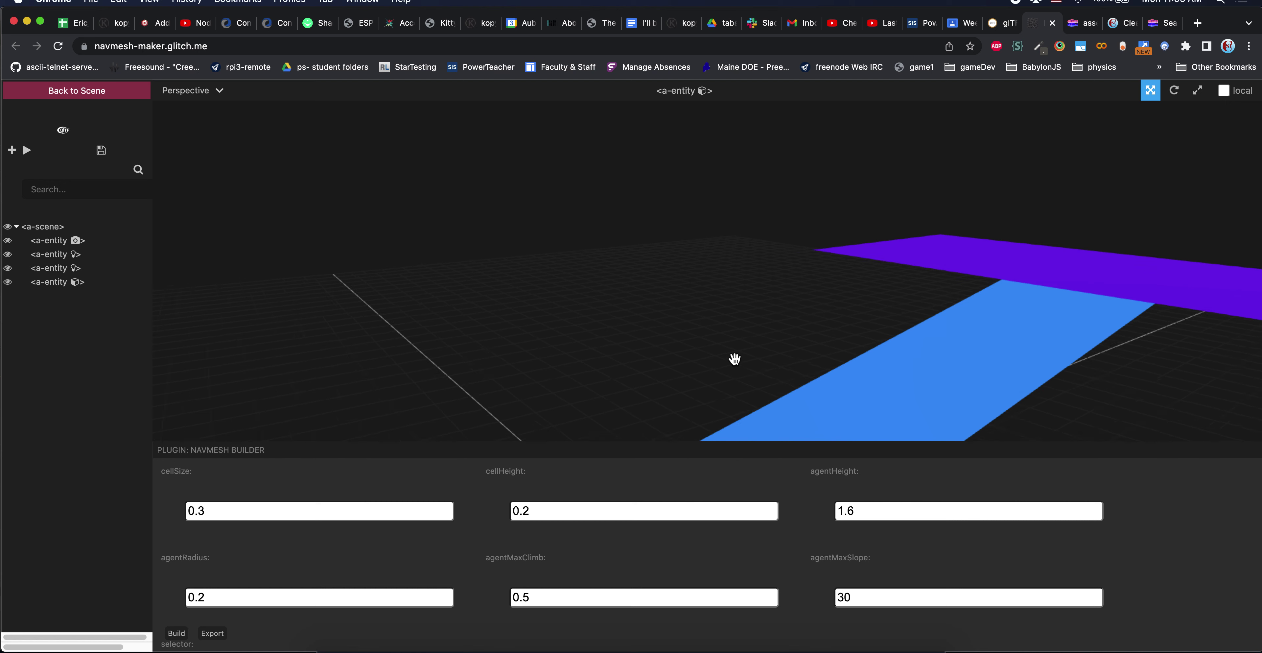
scroll(729, 355, down, 3)
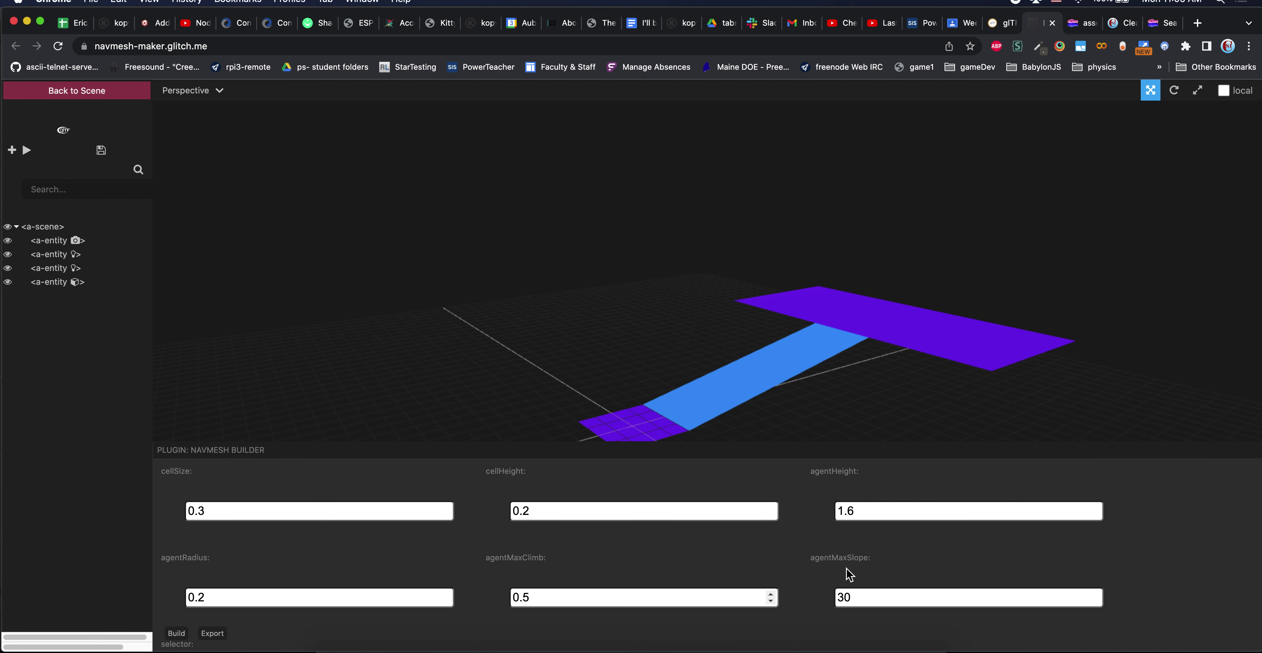
click(177, 634)
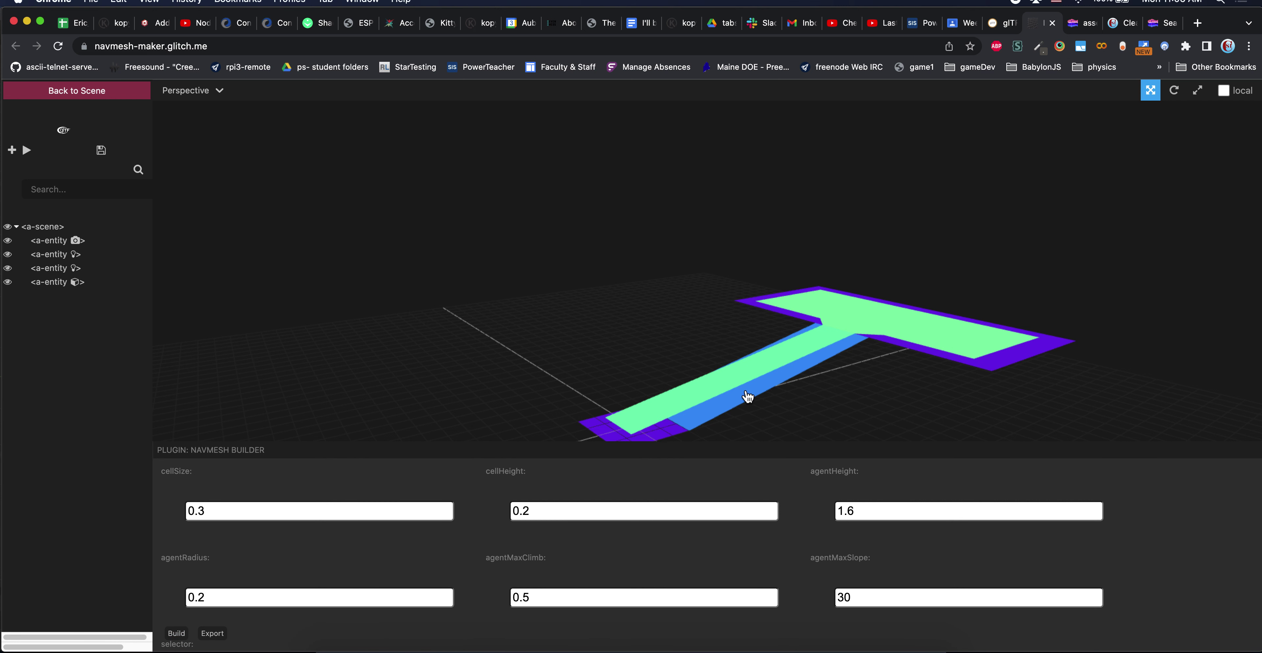
Set the navmesh cell size and cell height to 0.1 each, rebuilding the navmesh after each change.
double_click(209, 511)
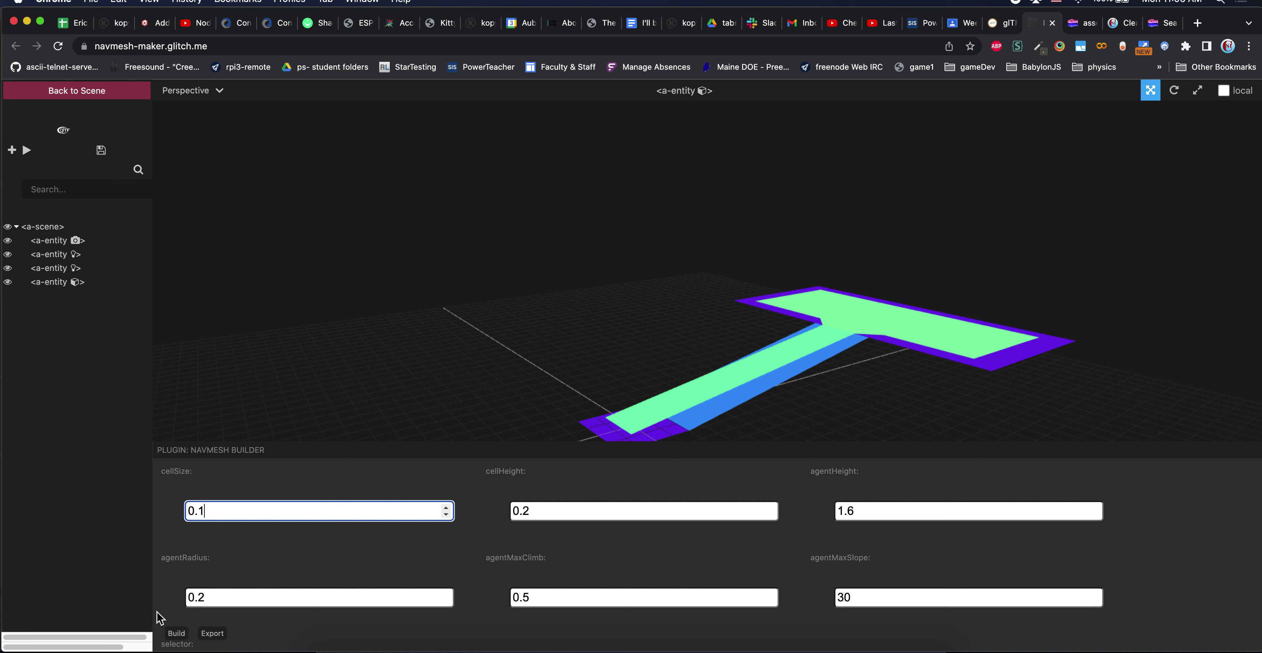
click(175, 636)
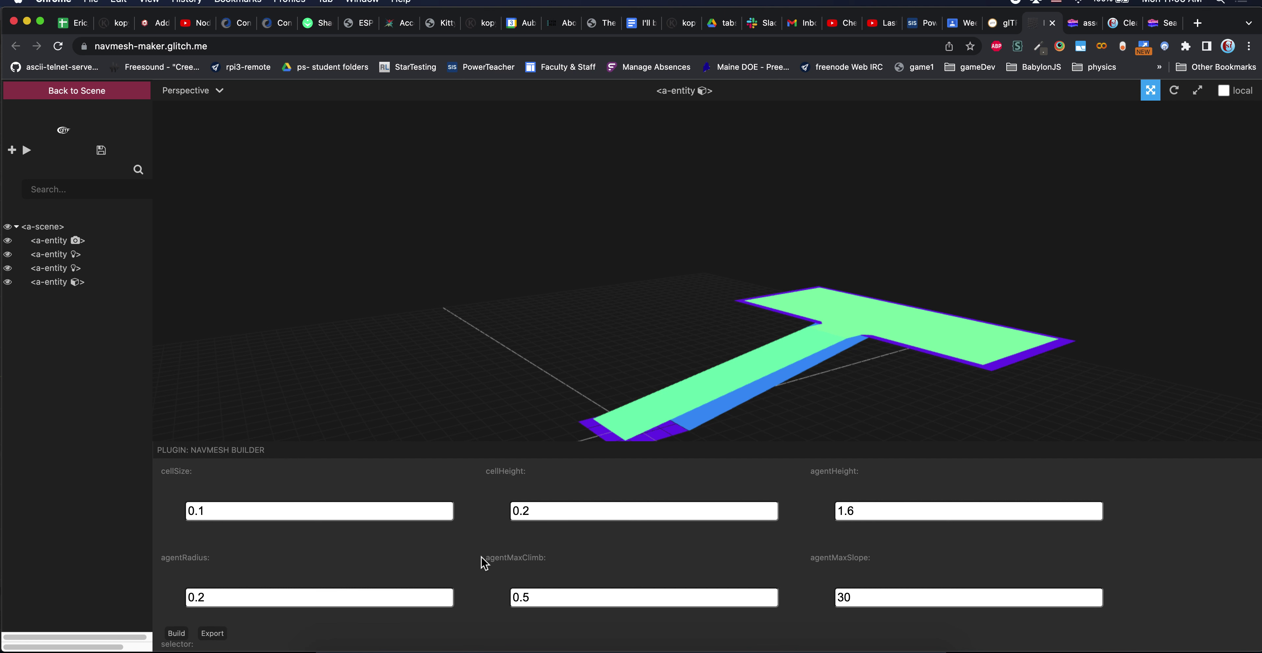
click(523, 514)
text(1)
click(181, 636)
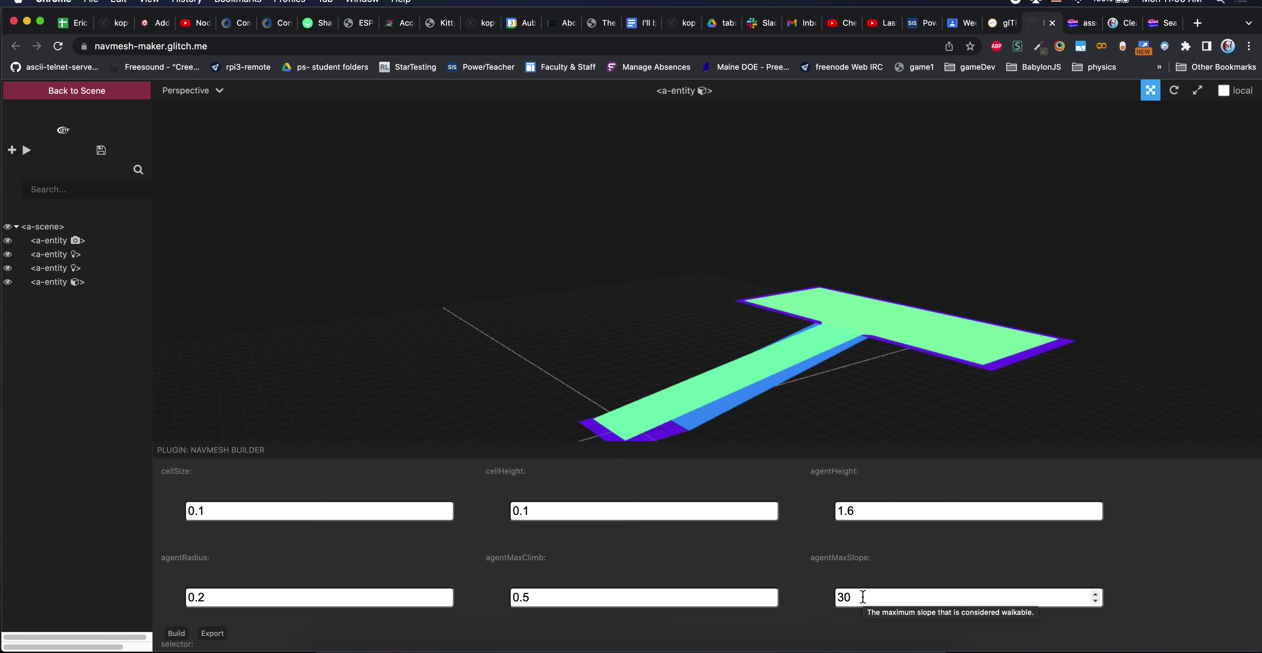
Set the navmesh agent's maximum slope to 60 and rebuild the navmesh.
drag(863, 596, 804, 596)
text(60)
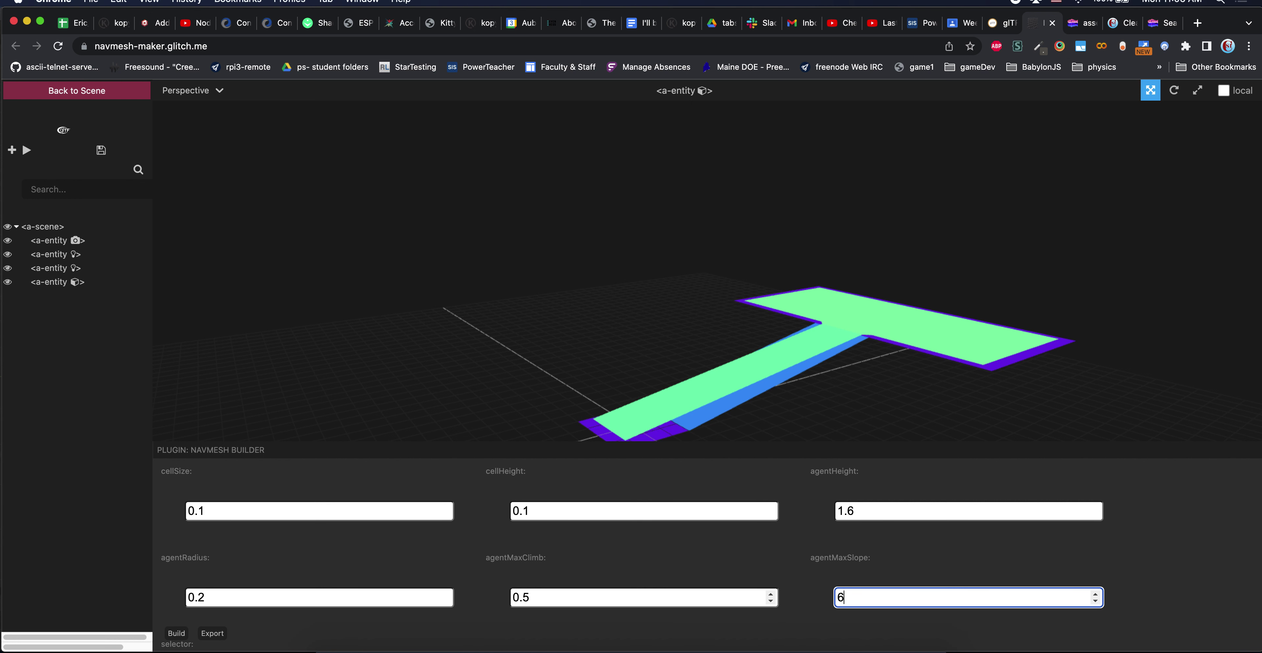
click(175, 635)
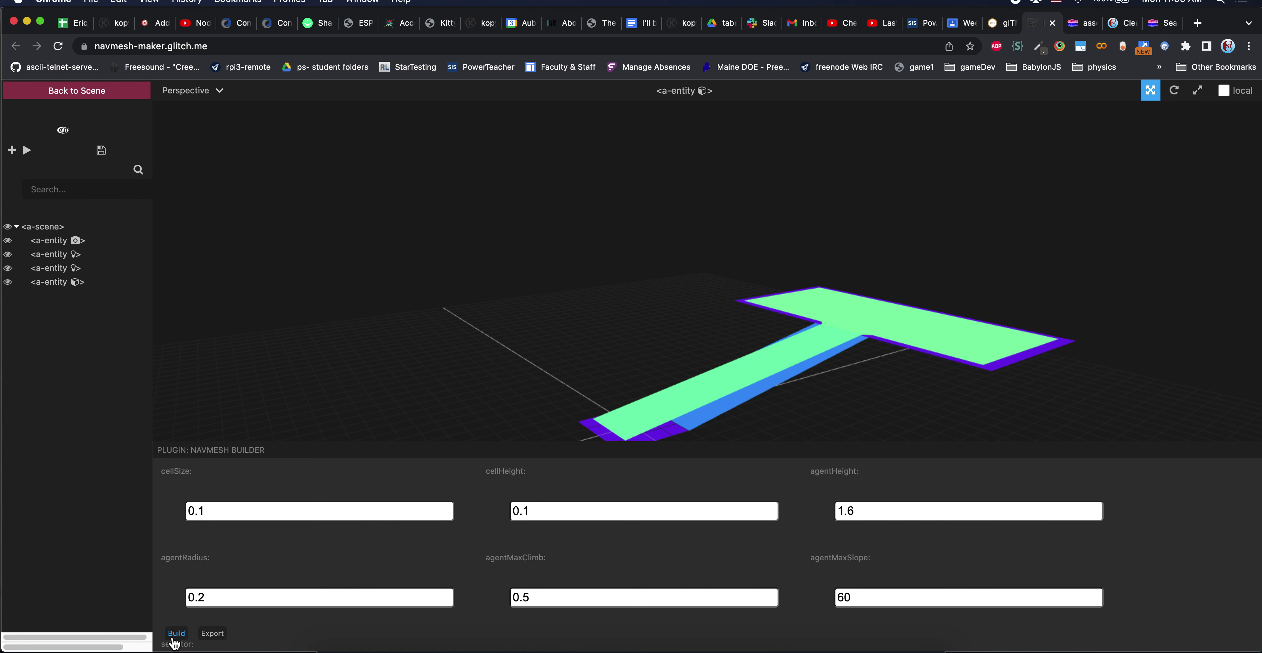
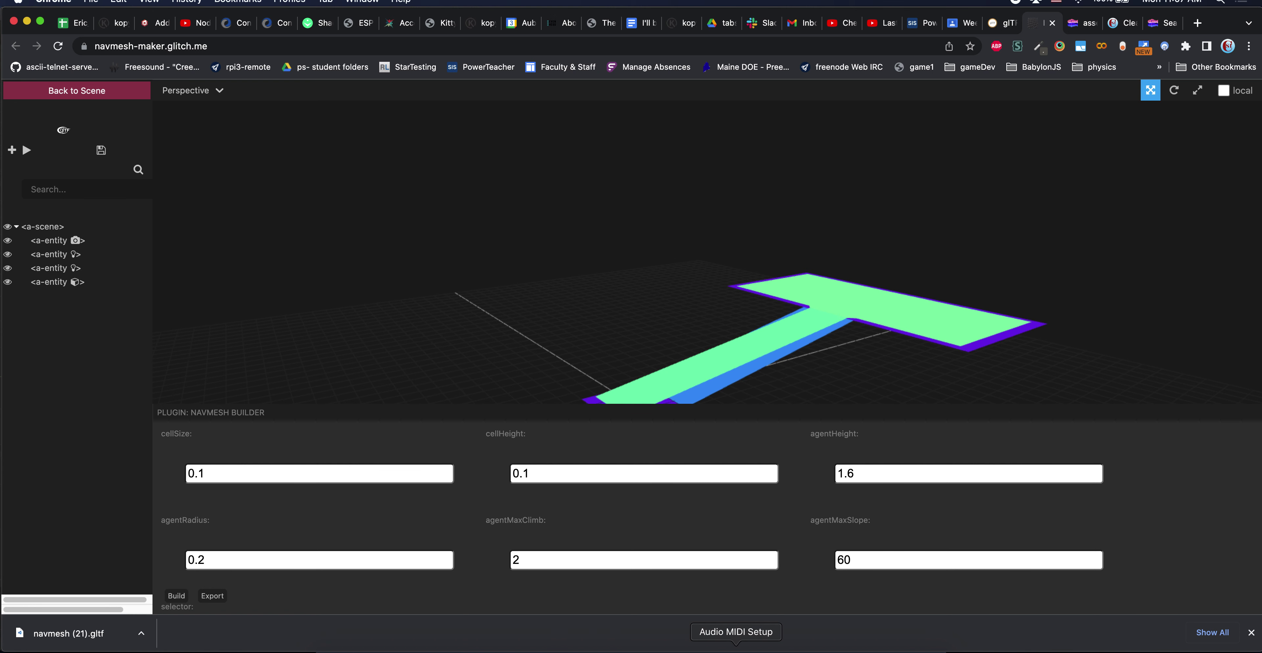
Switch to Blender and import the exported navmesh (21).gltf from the Downloads folder.
click(625, 649)
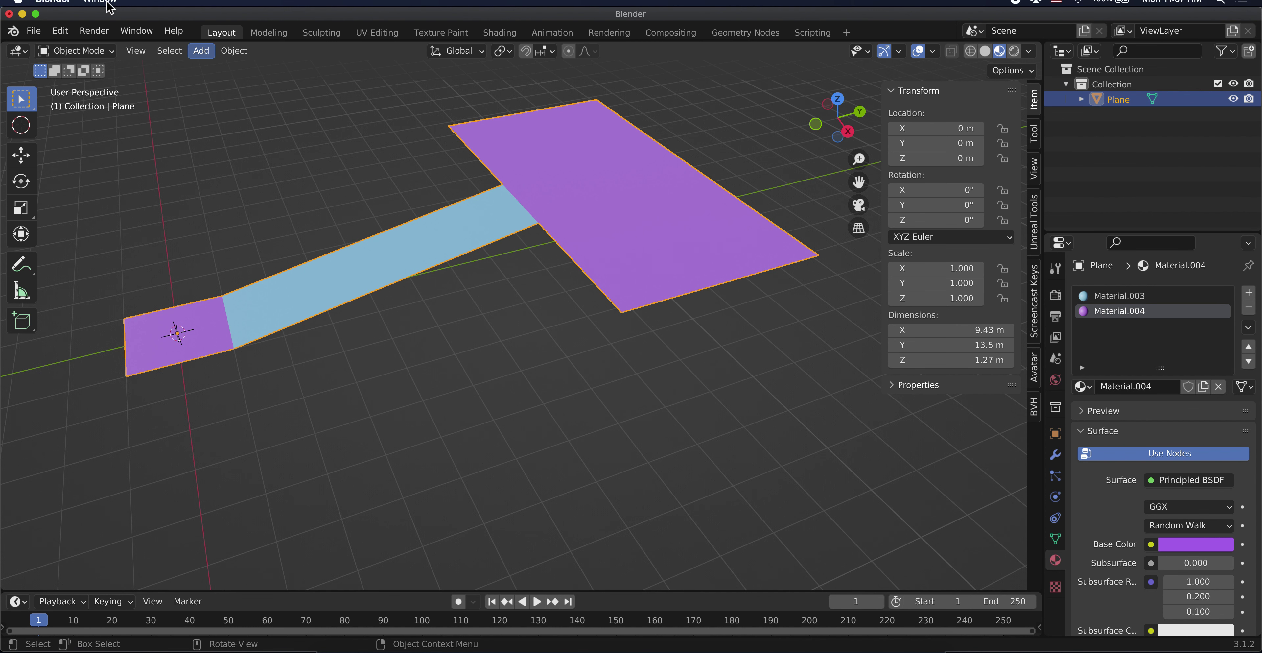
click(31, 32)
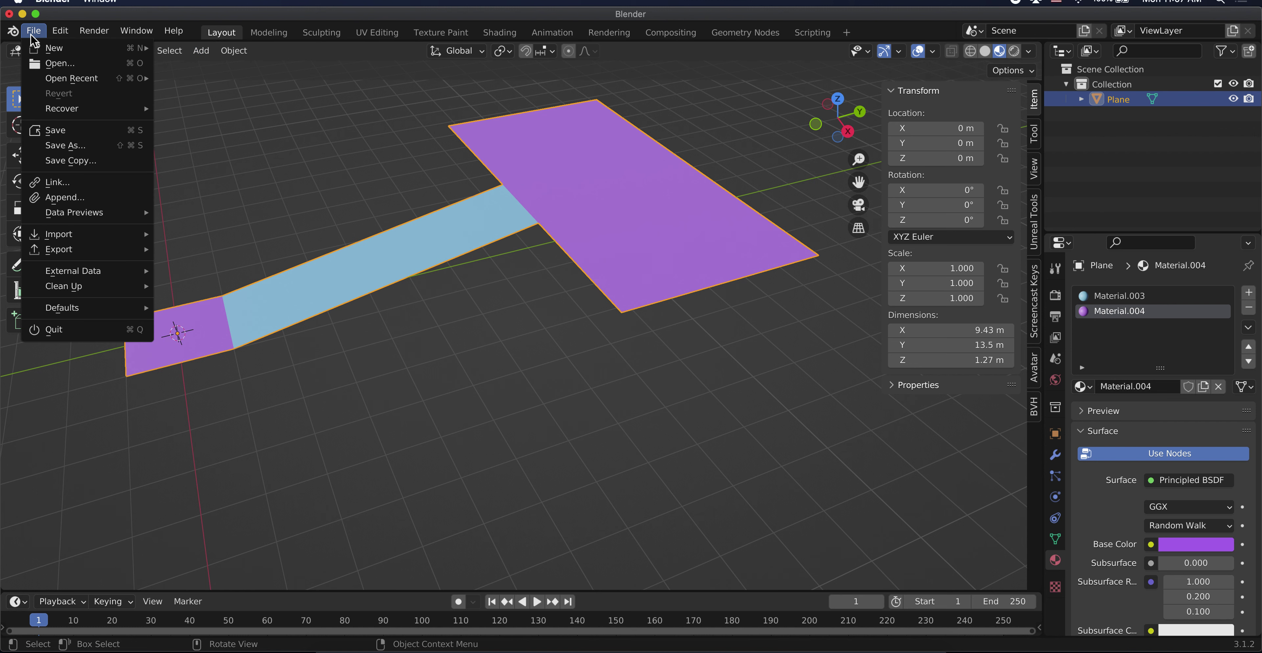
mouse_move(93, 248)
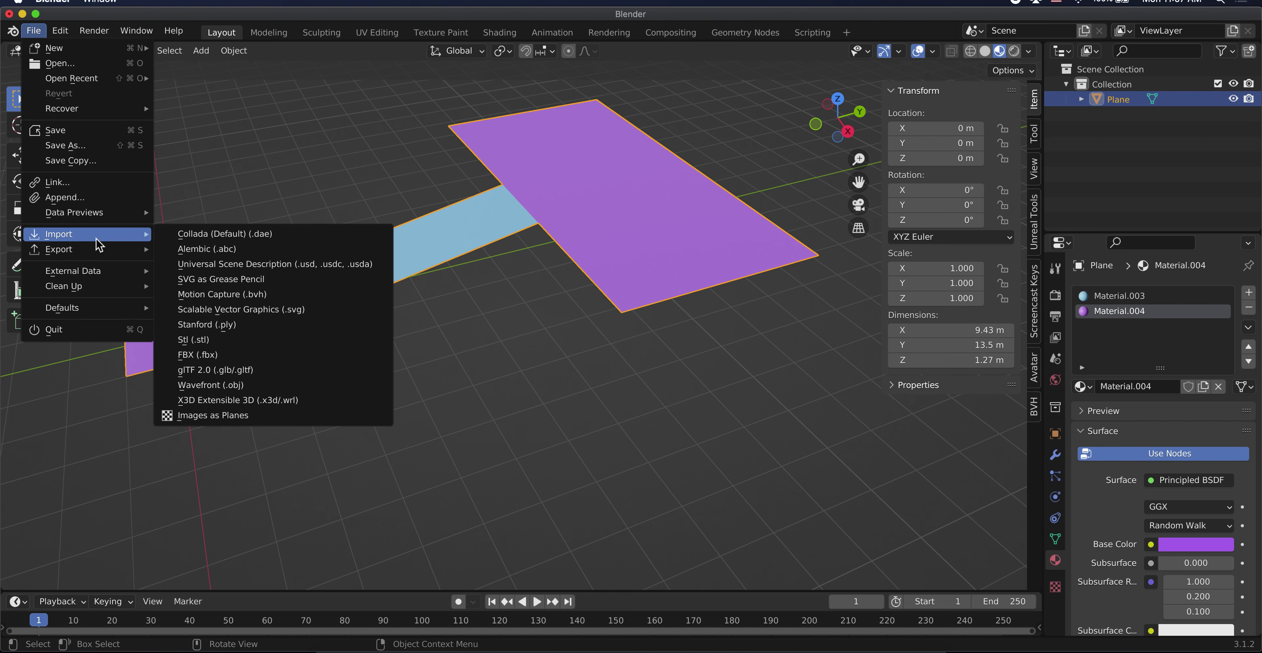
click(228, 375)
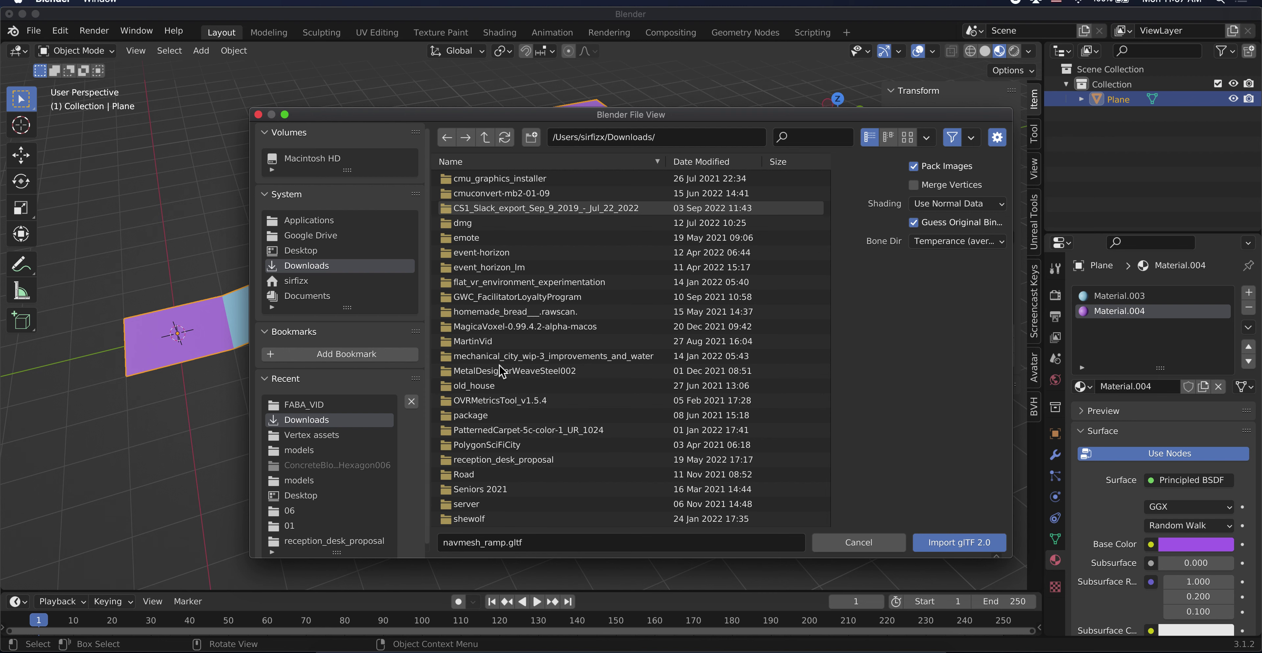
scroll(495, 365, down, 3)
scroll(495, 394, down, 4)
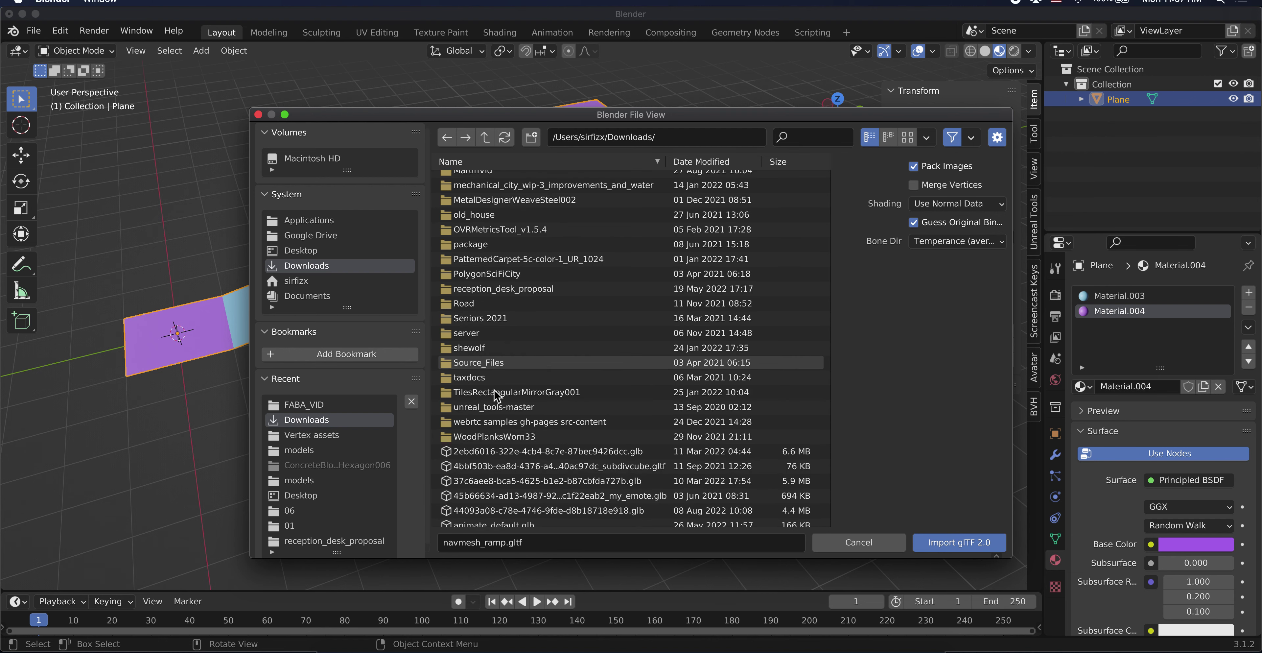
scroll(529, 417, down, 3)
scroll(532, 417, down, 10)
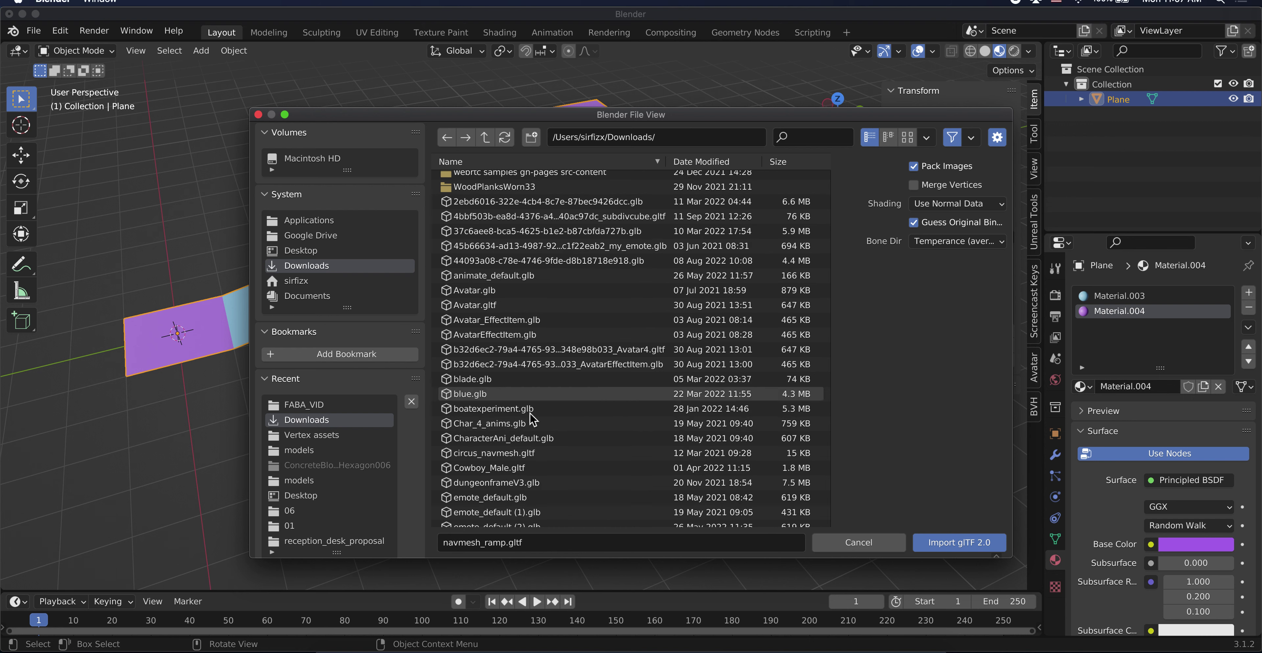
scroll(531, 416, down, 10)
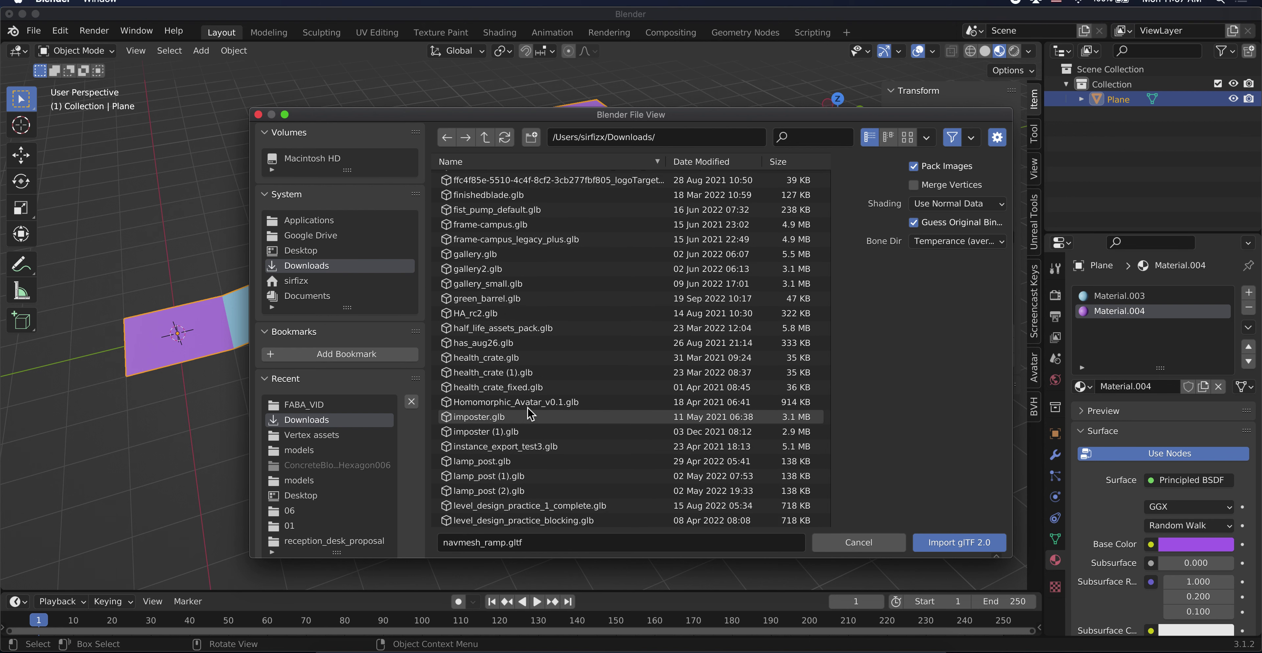
scroll(528, 414, down, 8)
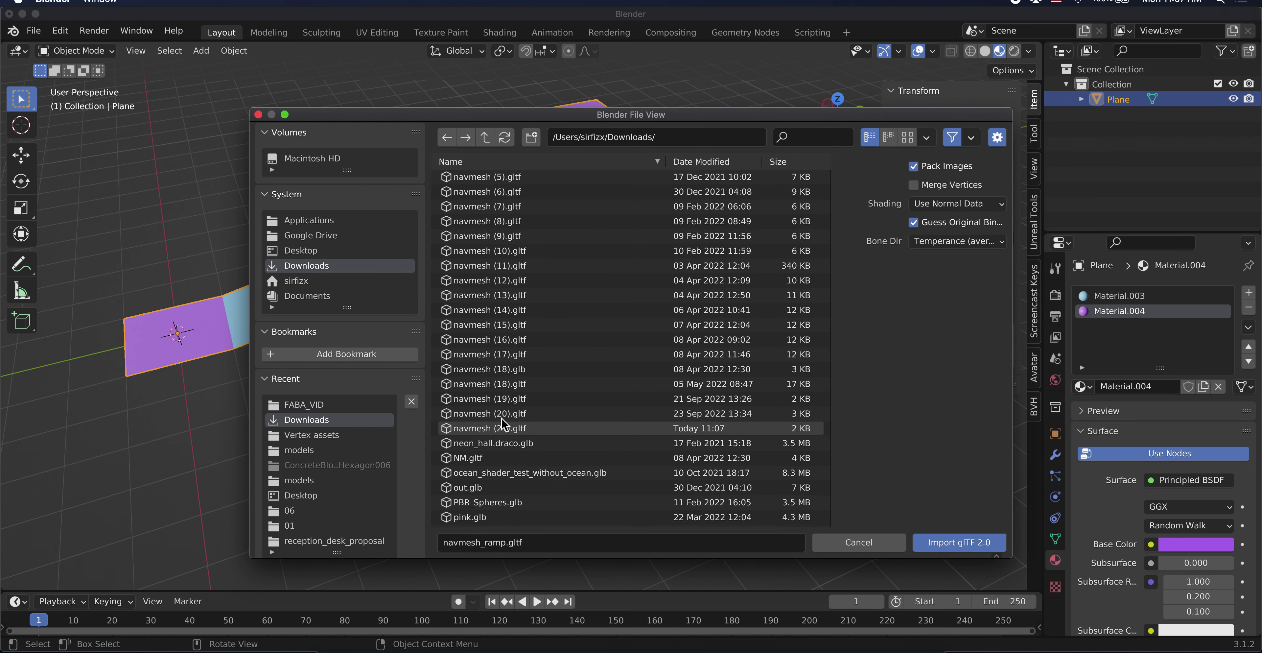
click(482, 431)
double_click(482, 428)
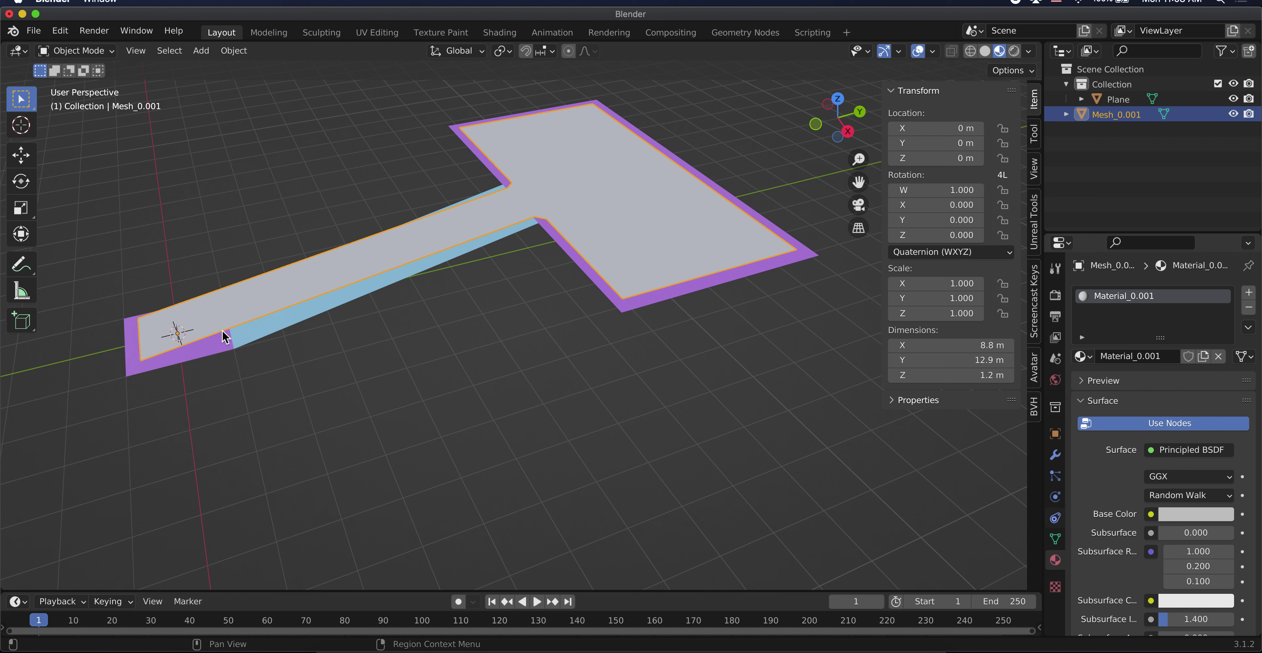
Inspect the original ramp plane in Edit Mode by selecting its blue sloped face, and return to Object Mode.
click(215, 304)
key(ctrl+Tab)
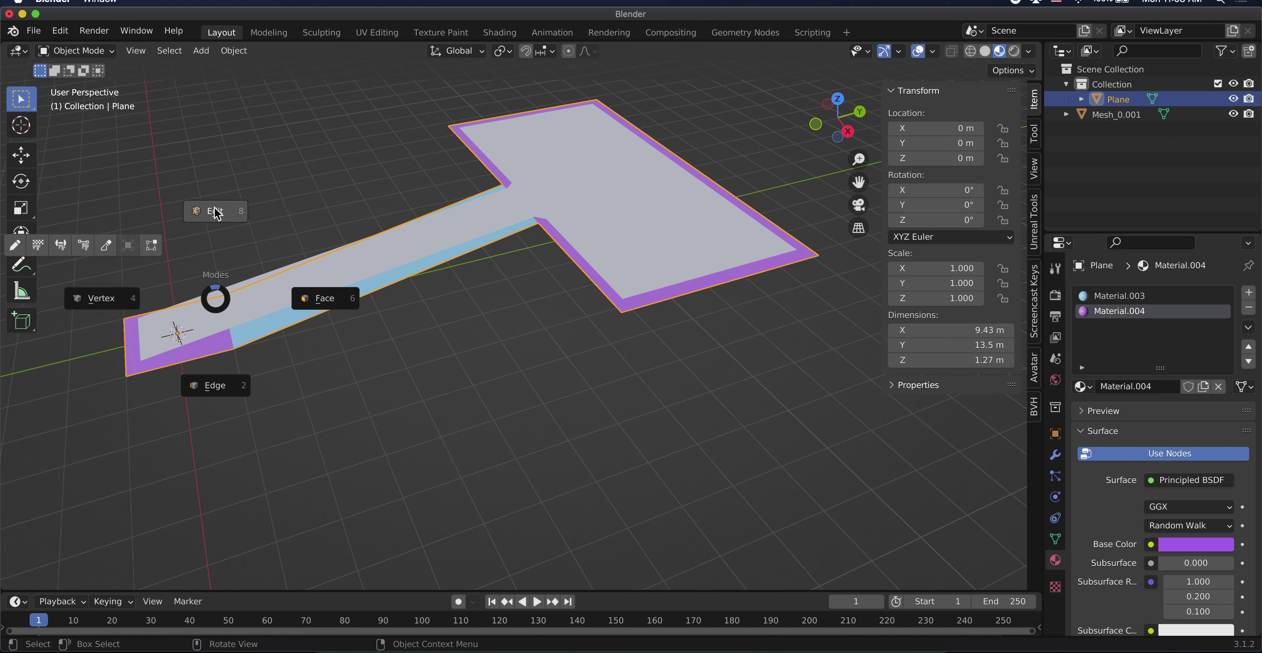
click(214, 210)
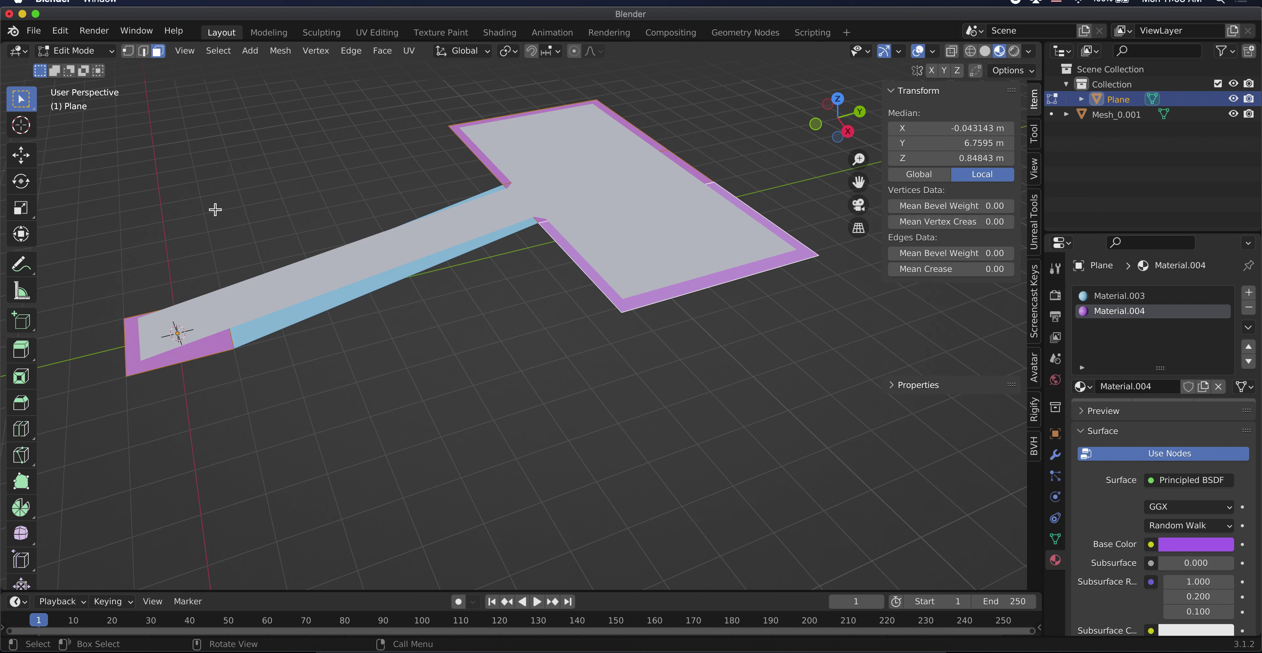
click(278, 294)
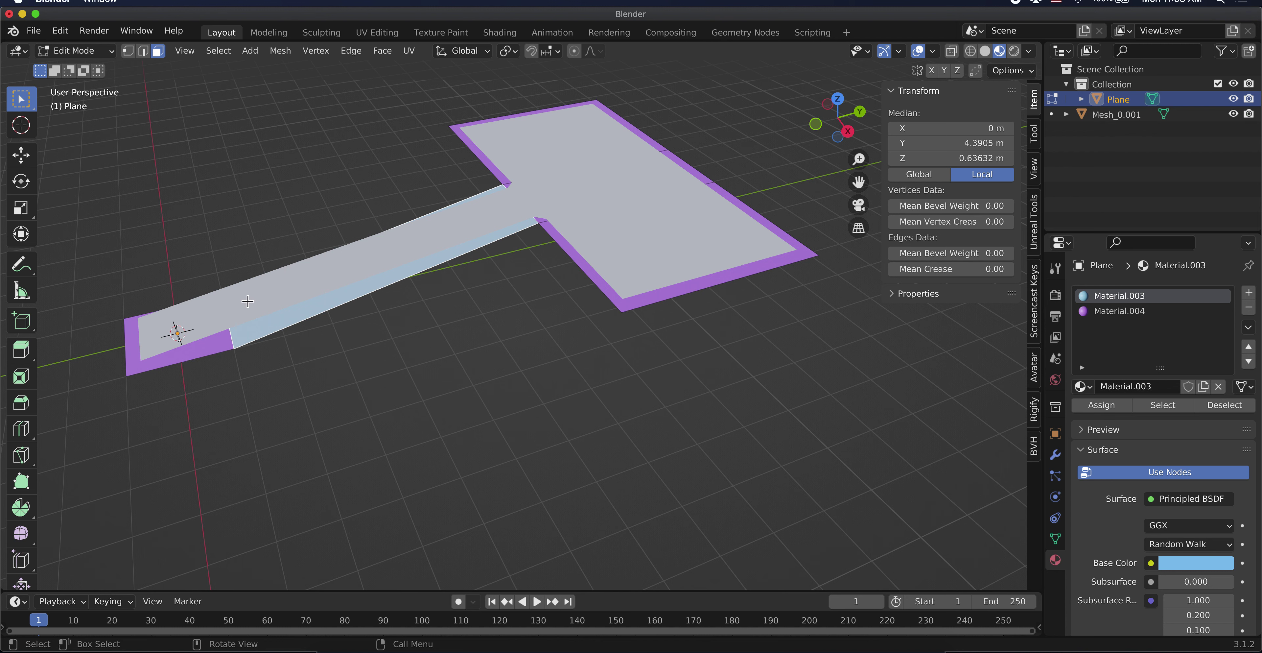
key(Tab)
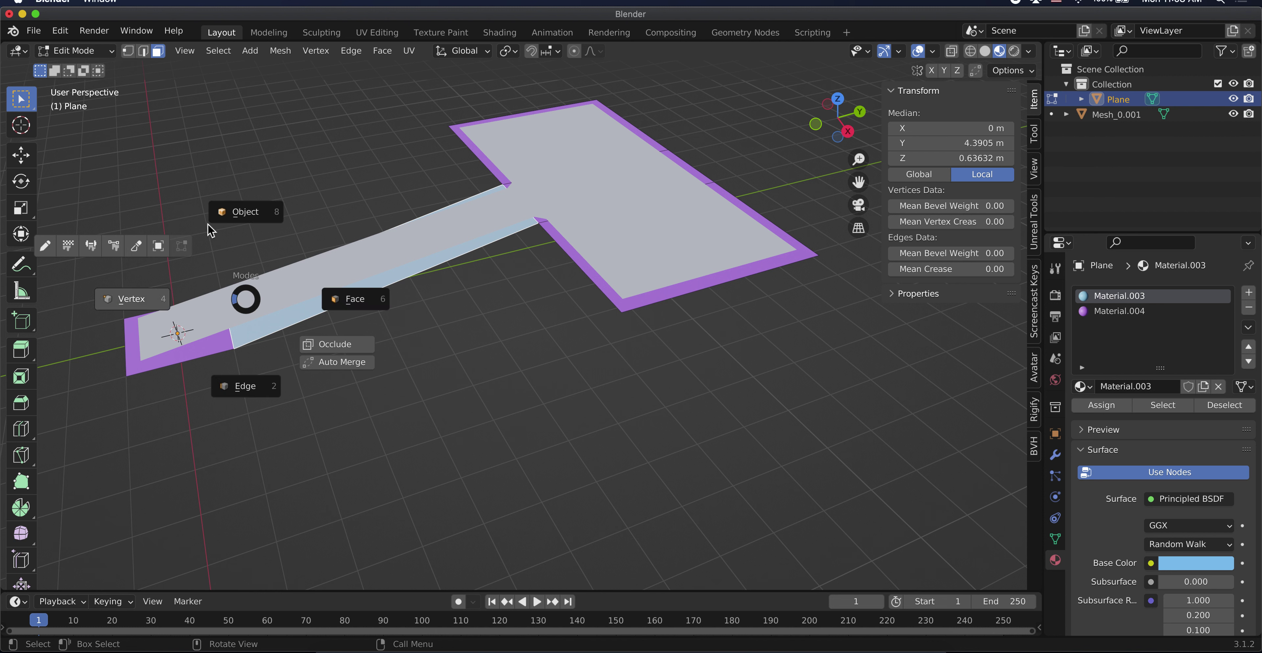
click(303, 269)
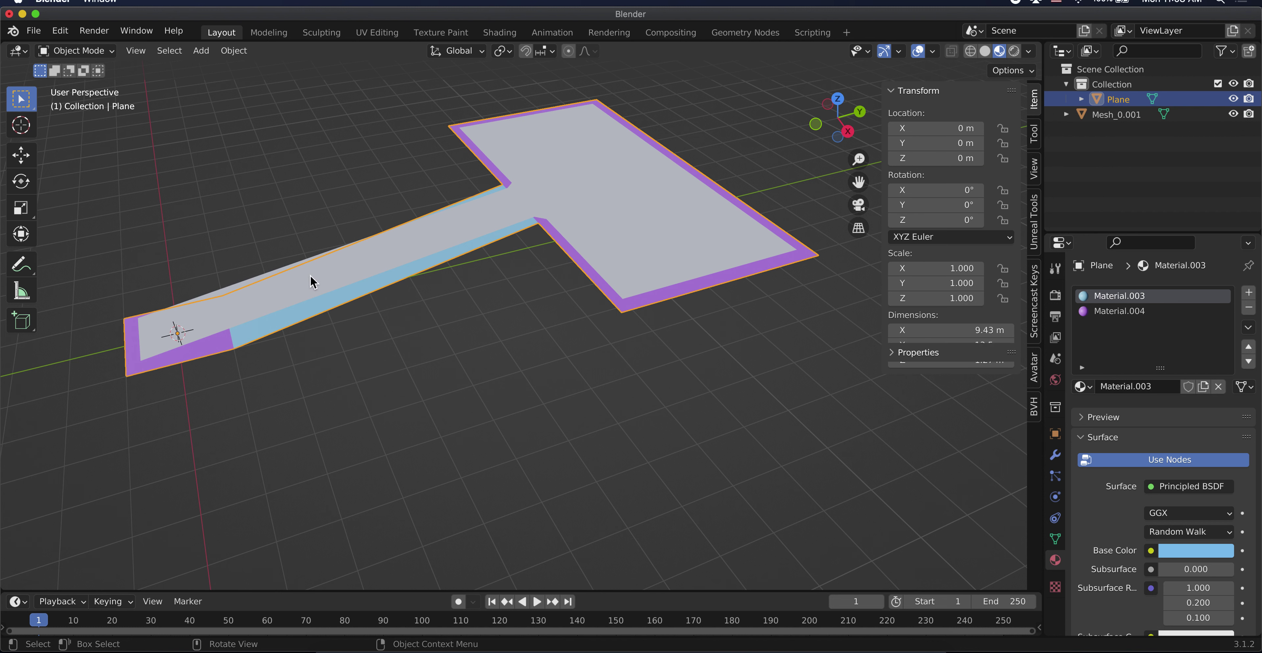
Open the imported navmesh in Edit Mode and try to add a loop cut across its sloped section.
click(572, 201)
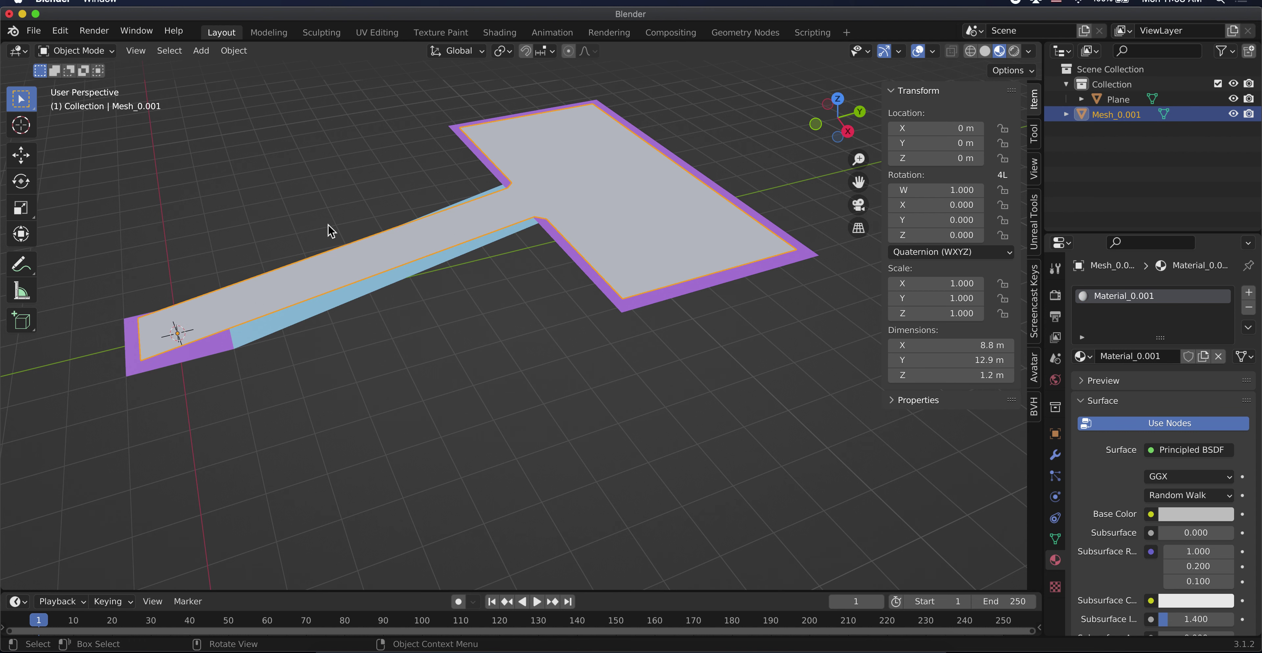
key(ctrl+Tab)
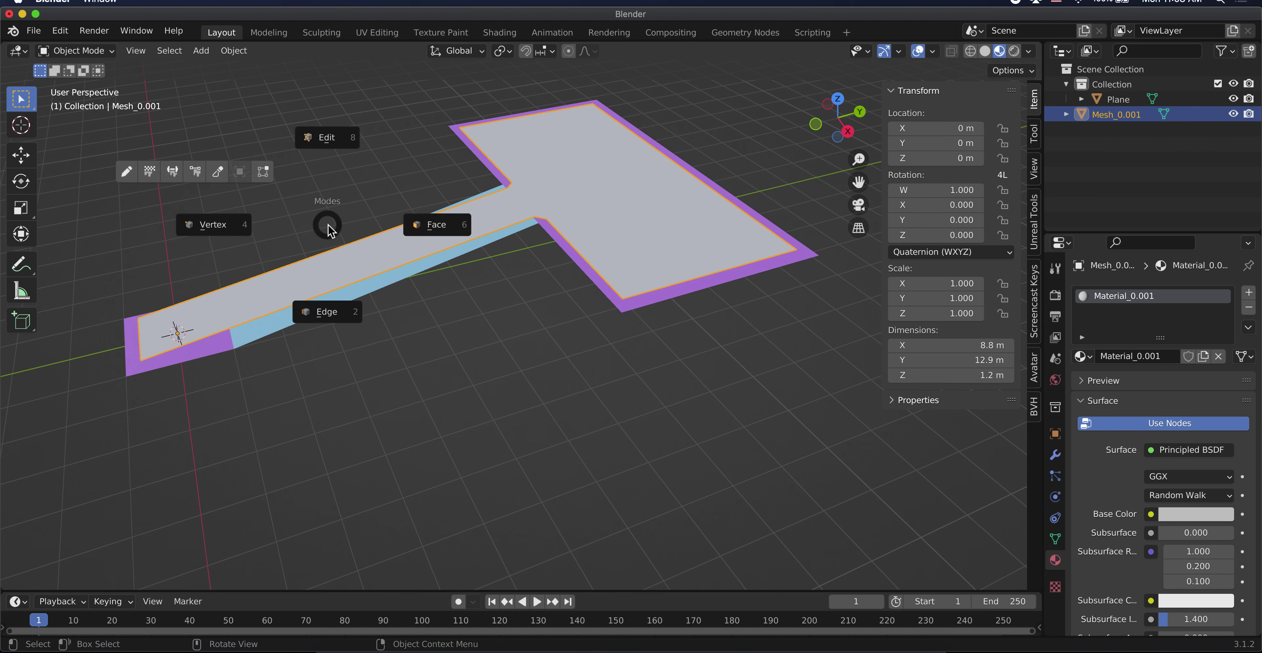
click(333, 146)
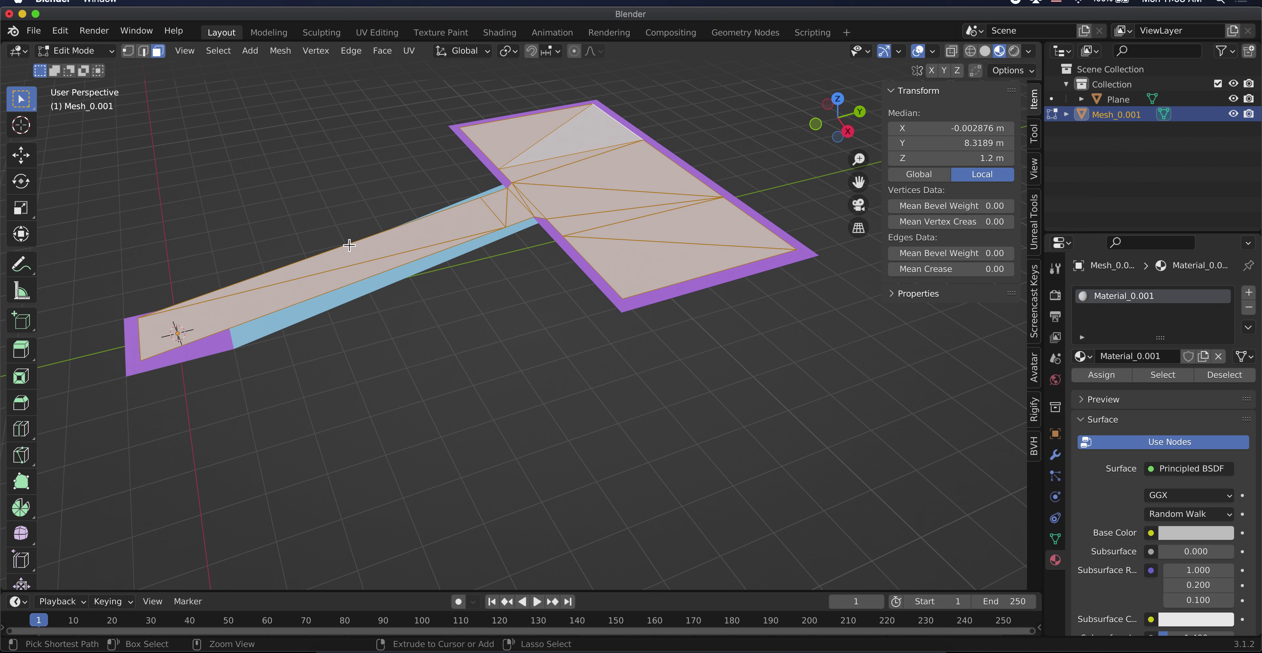
key(ctrl+r)
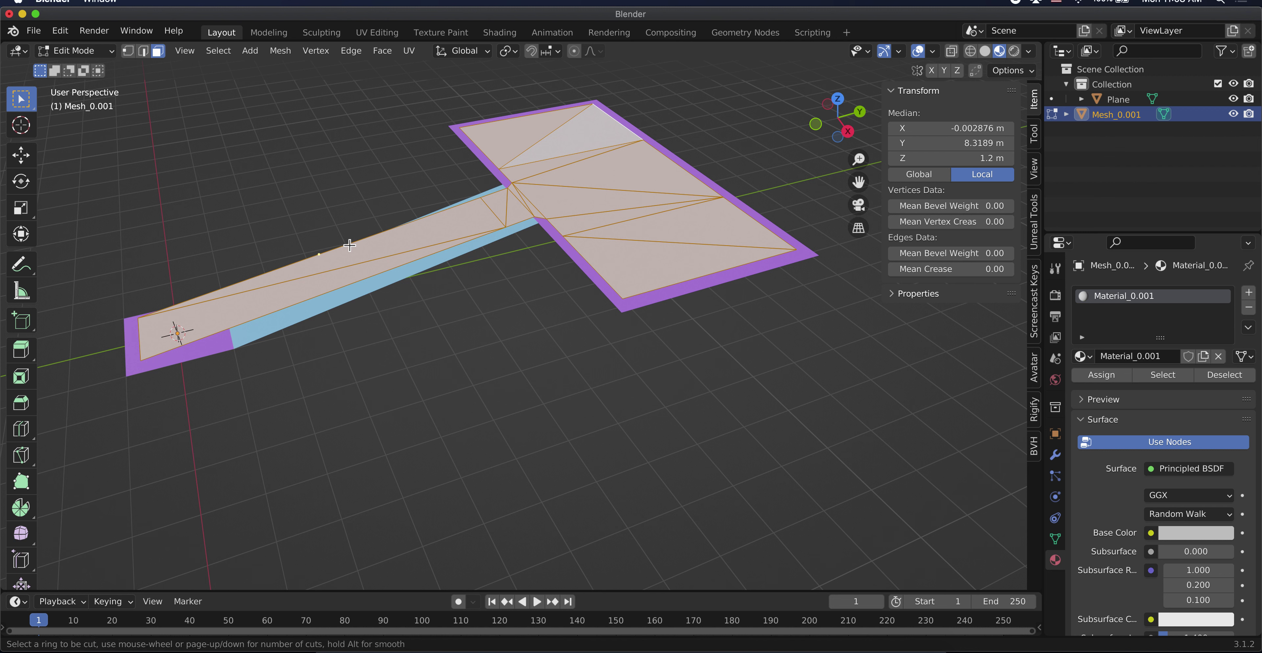
click(349, 245)
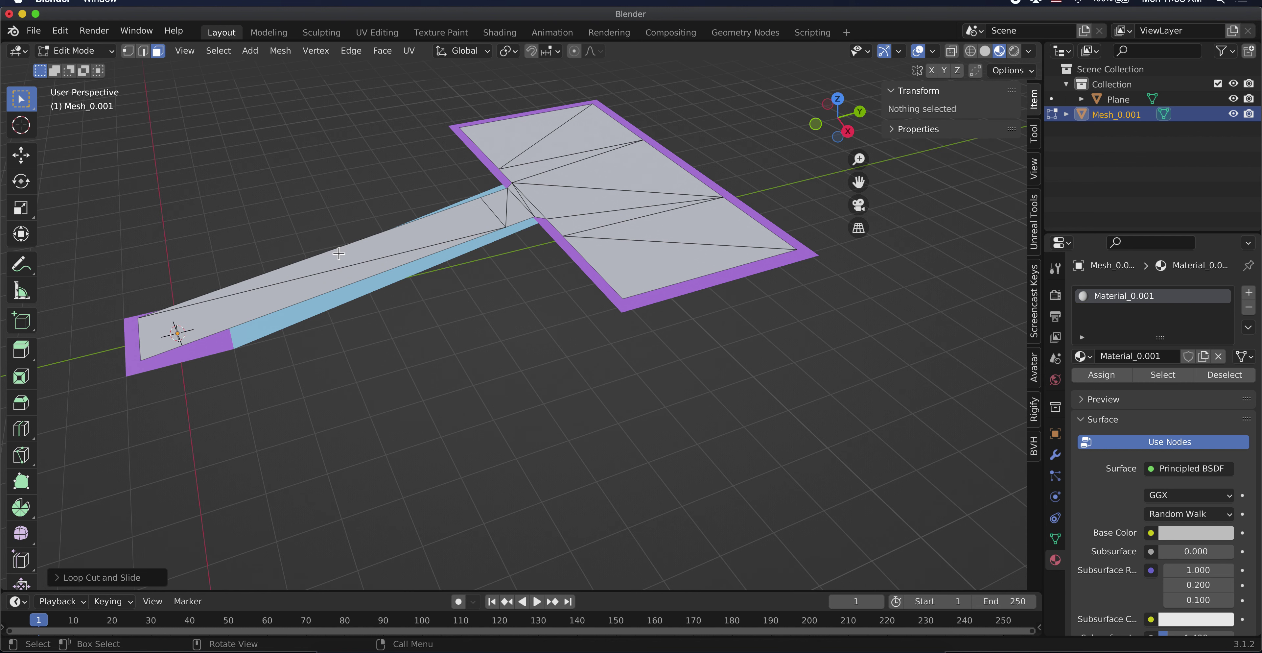
scroll(259, 296, up, 3)
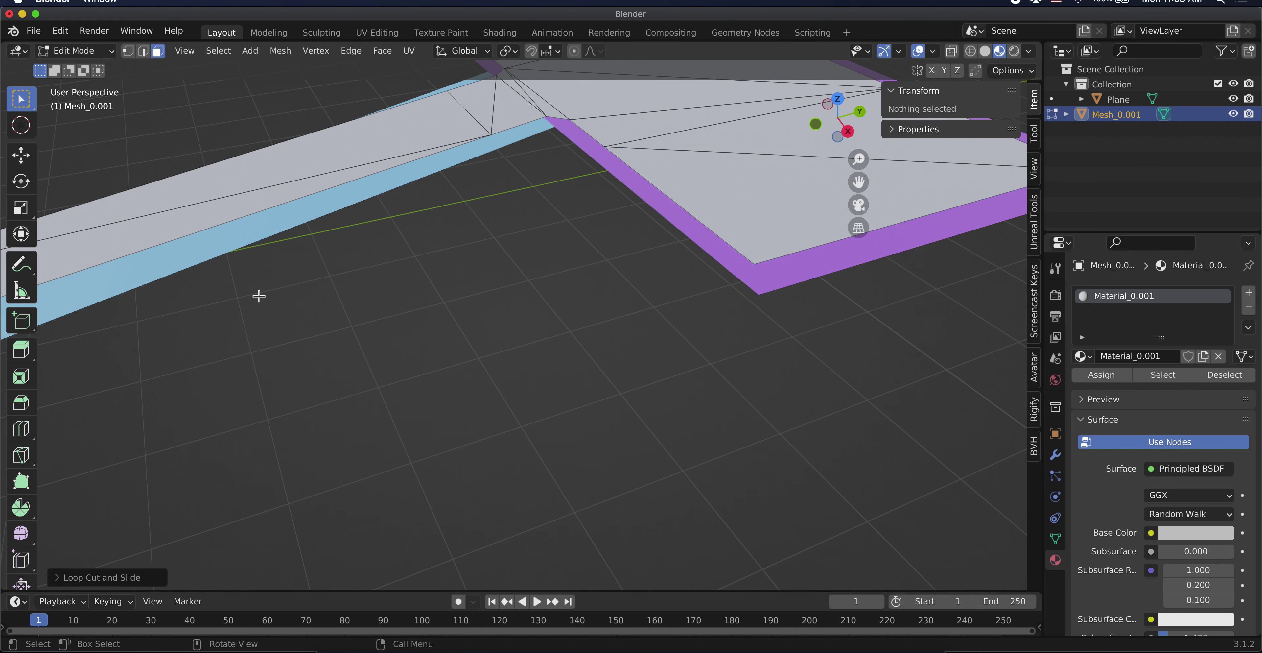
scroll(259, 295, down, 5)
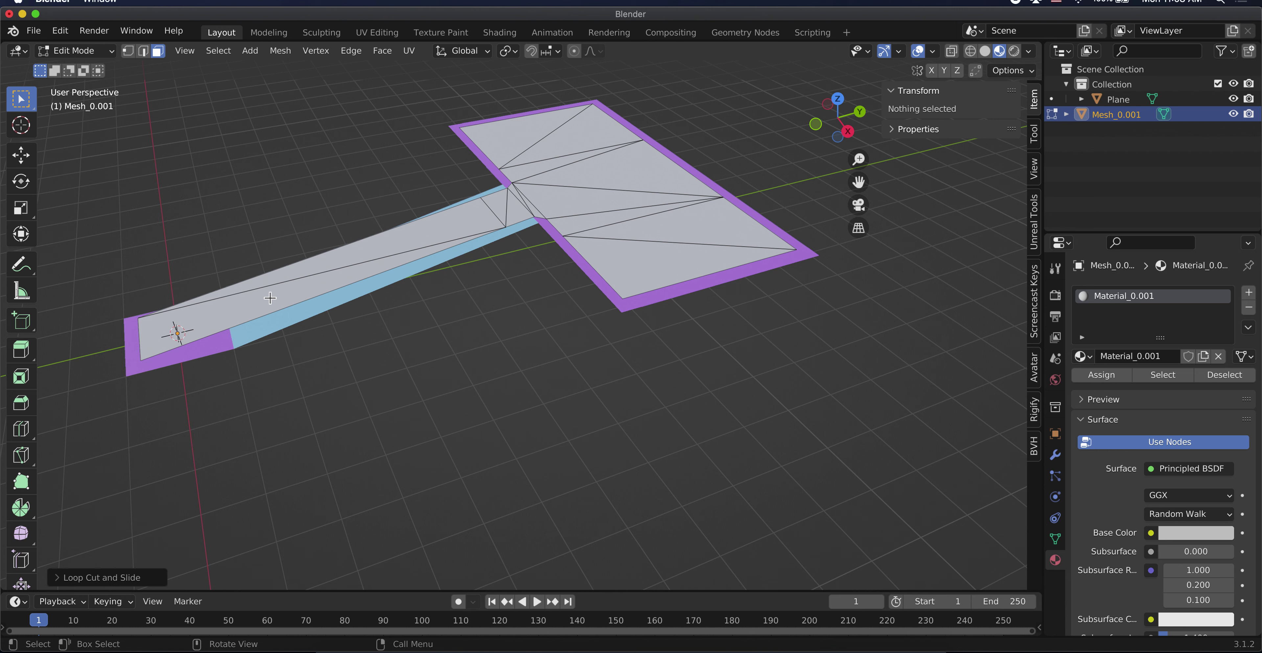
Try a loop cut on the selected long face of the navmesh slope, undo it and clear the selection.
click(311, 259)
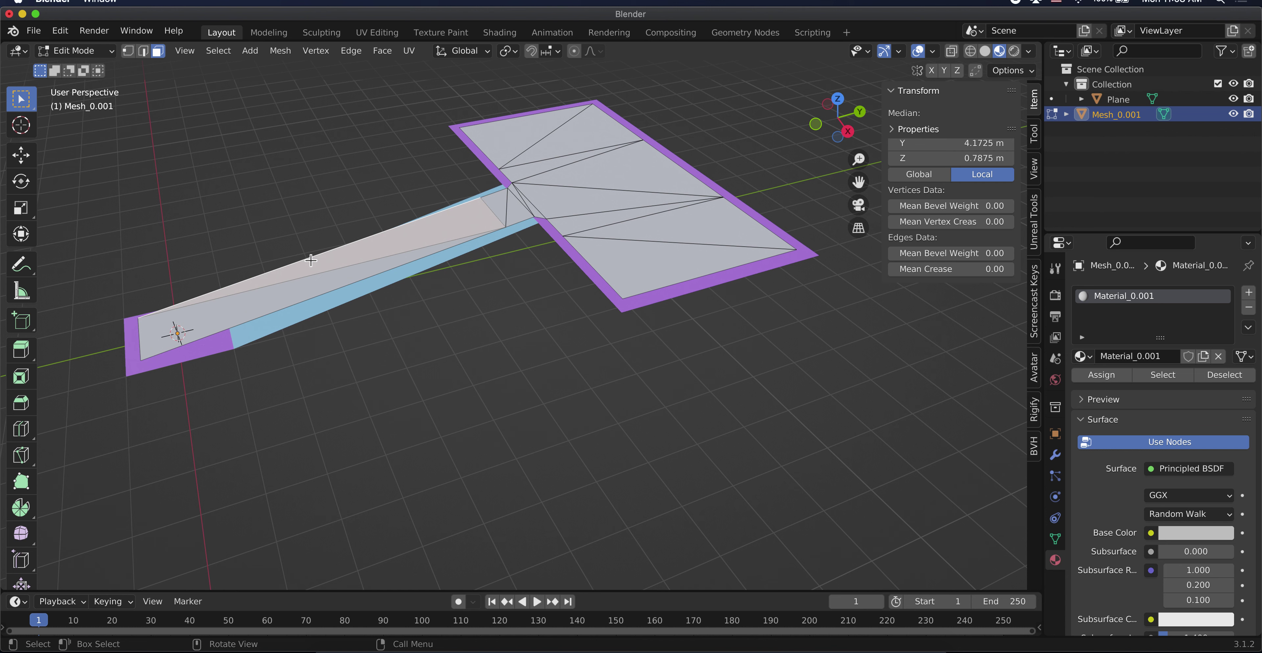
key(ctrl+r)
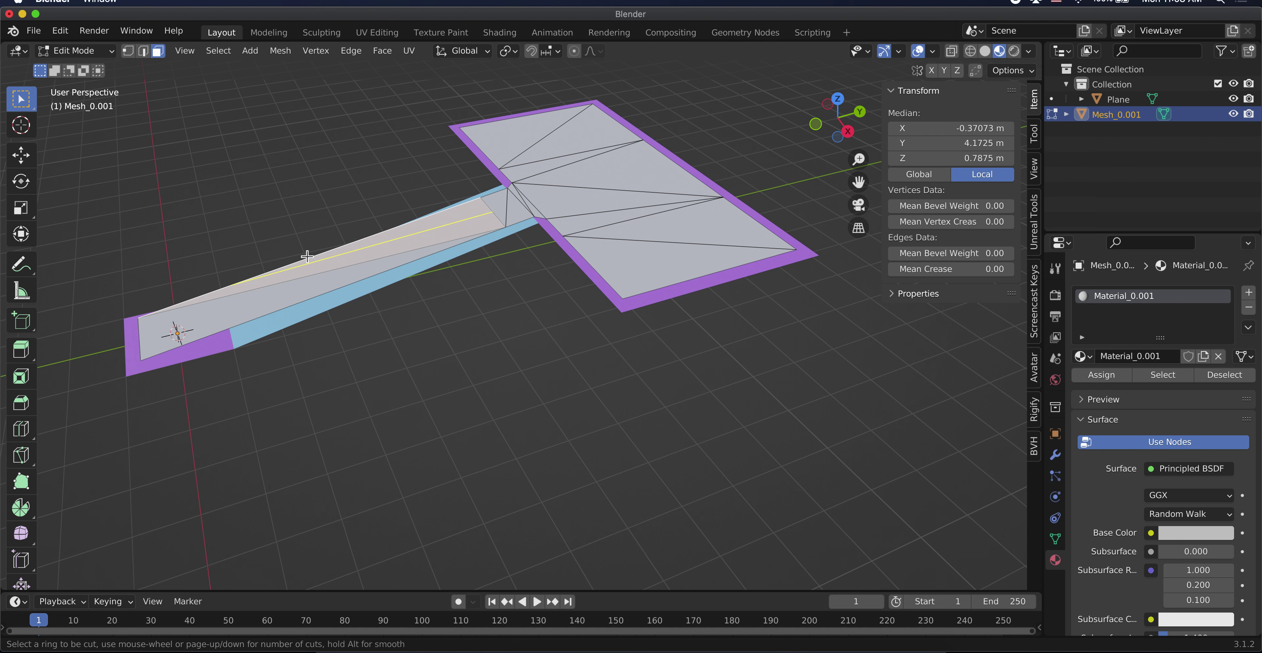
click(306, 254)
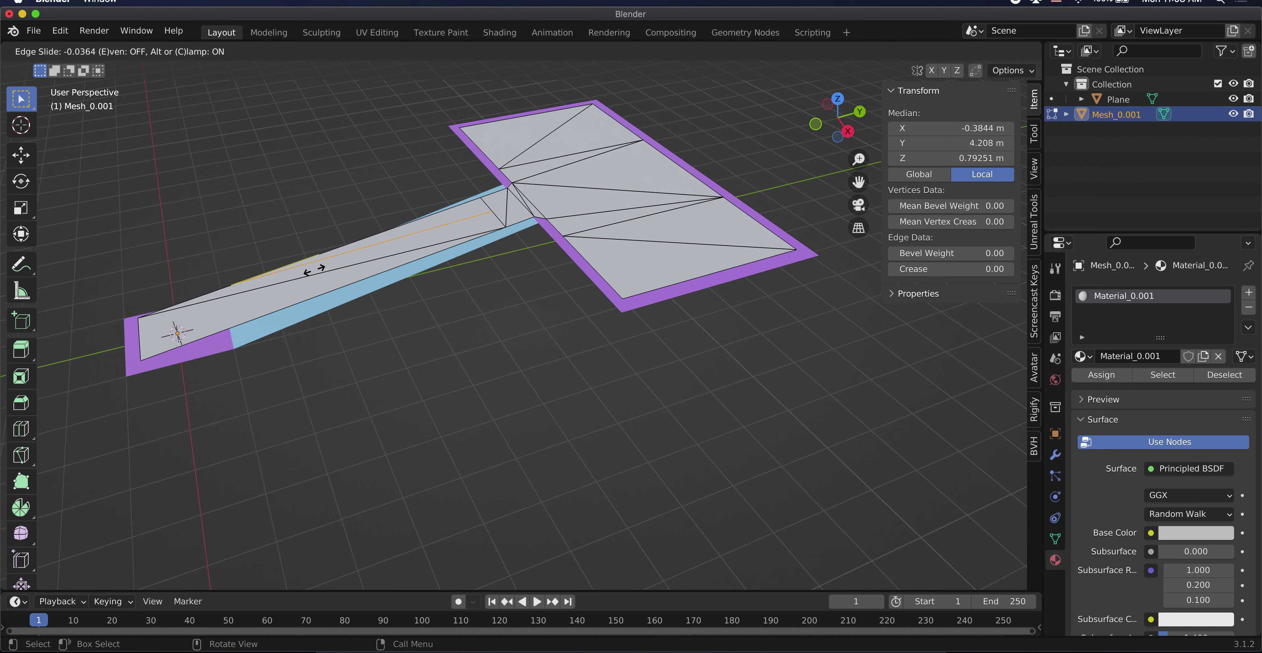
click(315, 271)
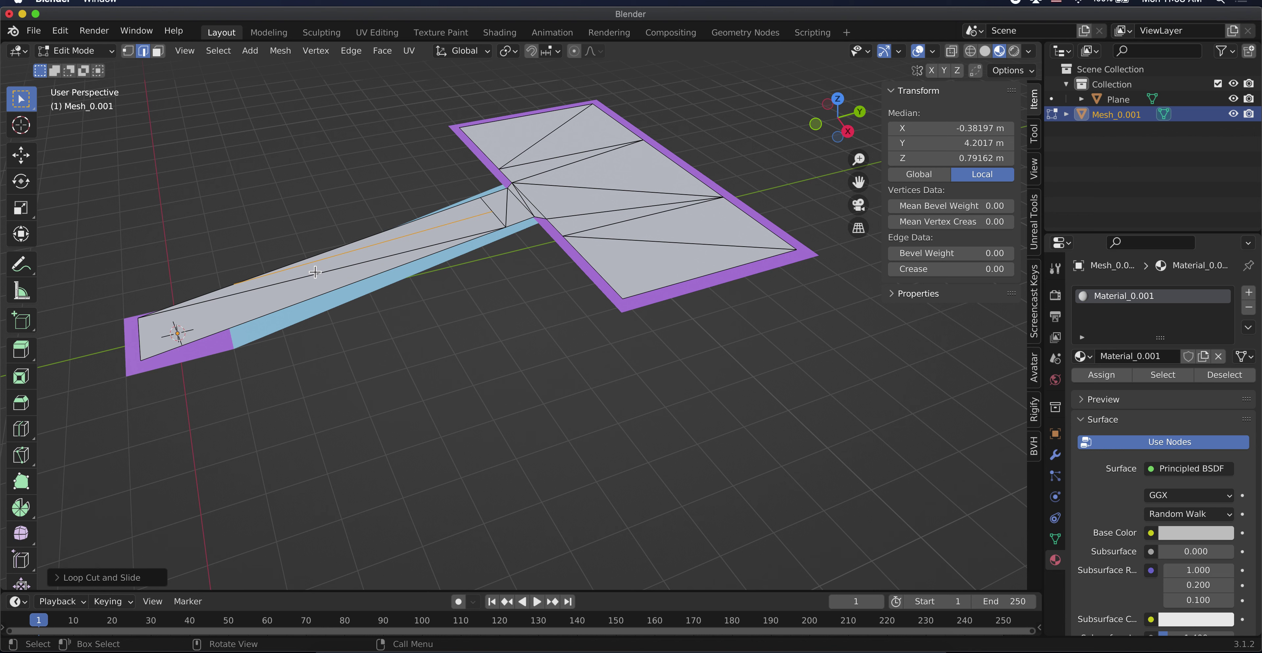
key(ctrl+3)
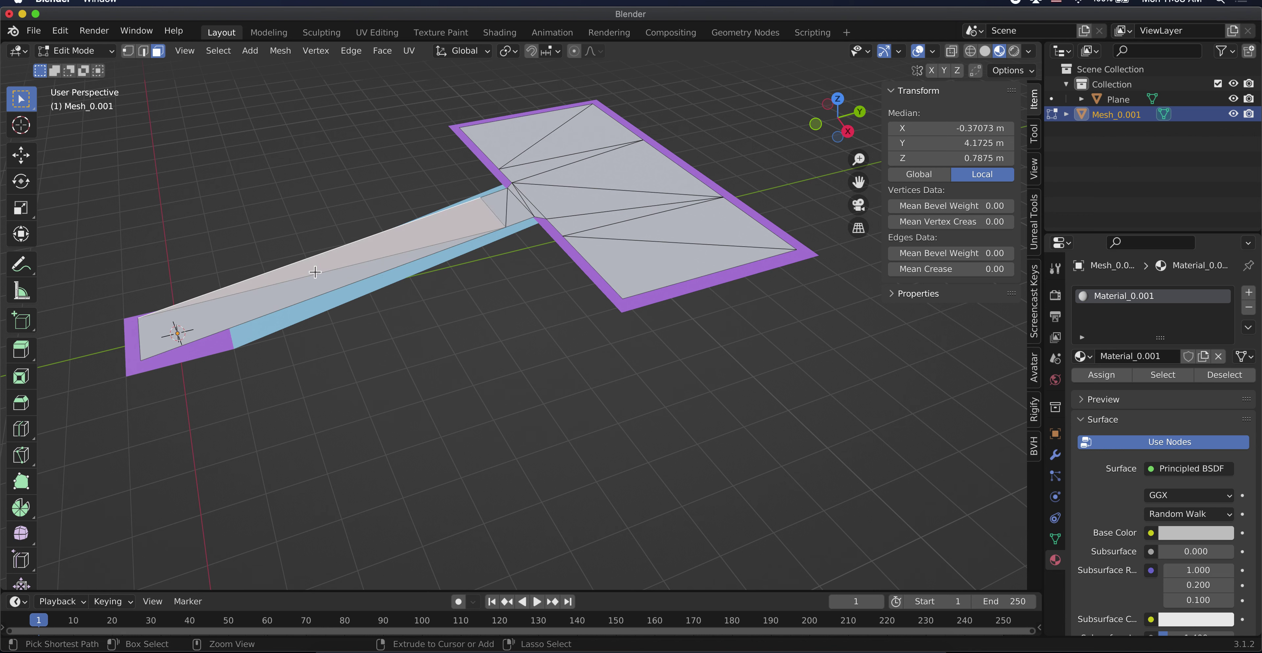
key(alt+a)
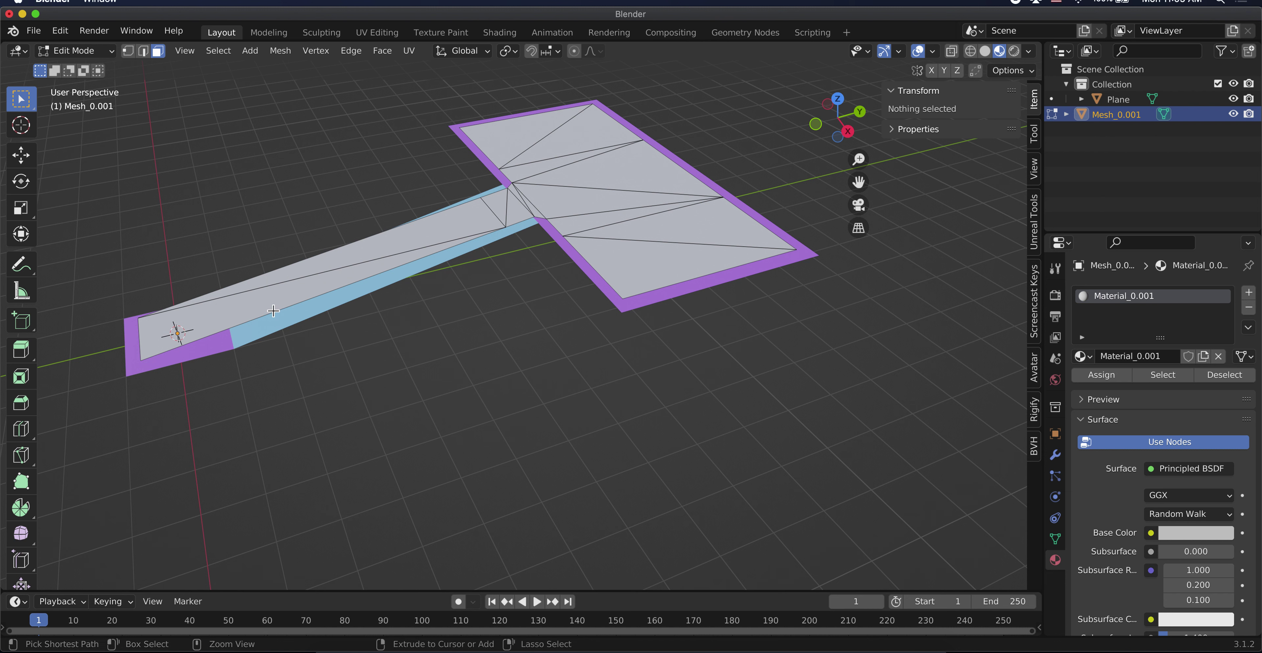
Try a loop cut with 4 cuts on the navmesh's sloped section and undo it.
key(ctrl+r)
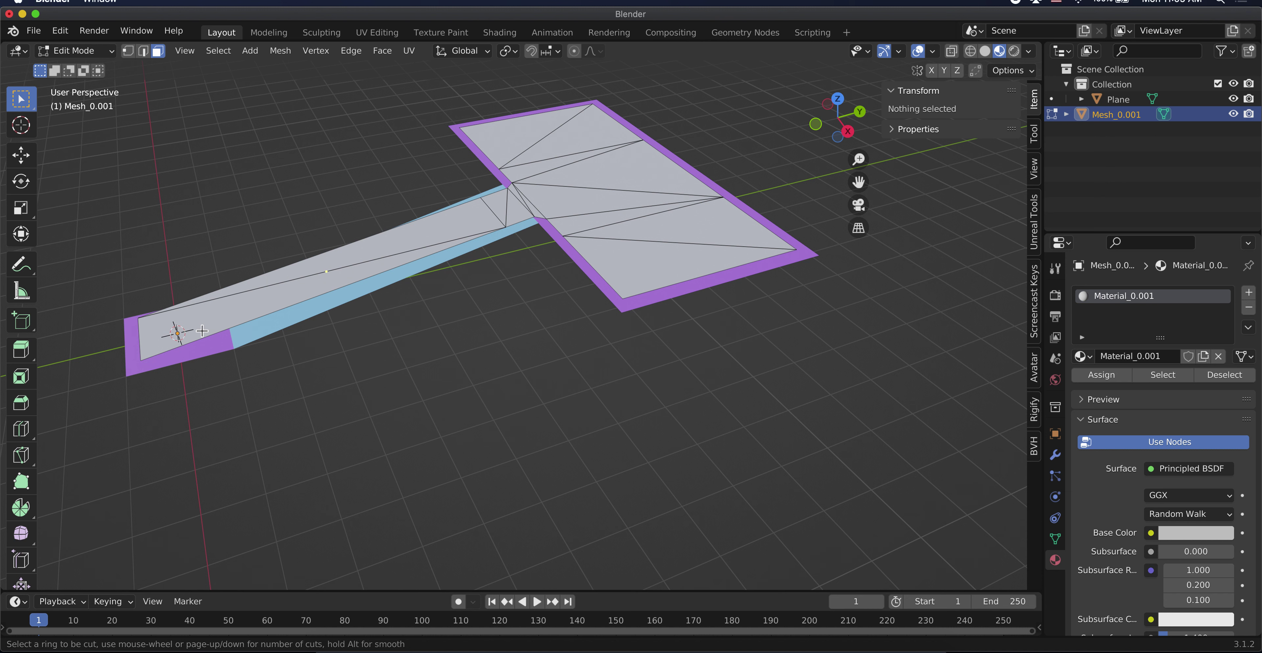
scroll(205, 321, up, 3)
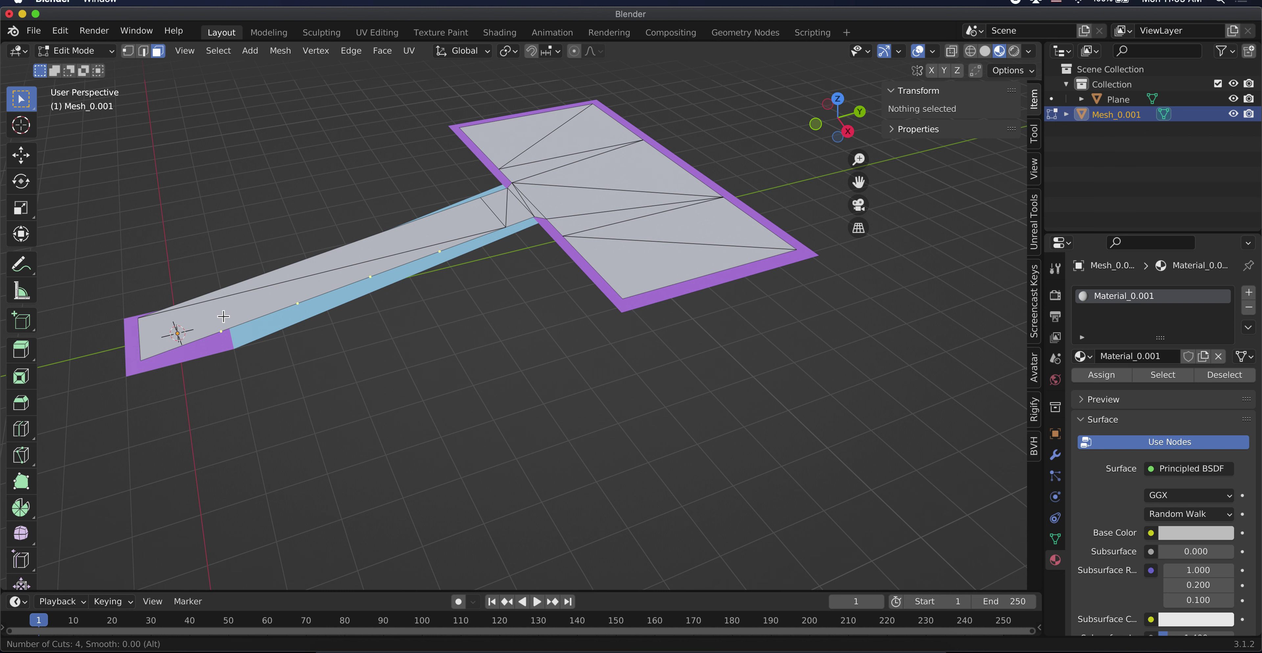
click(216, 289)
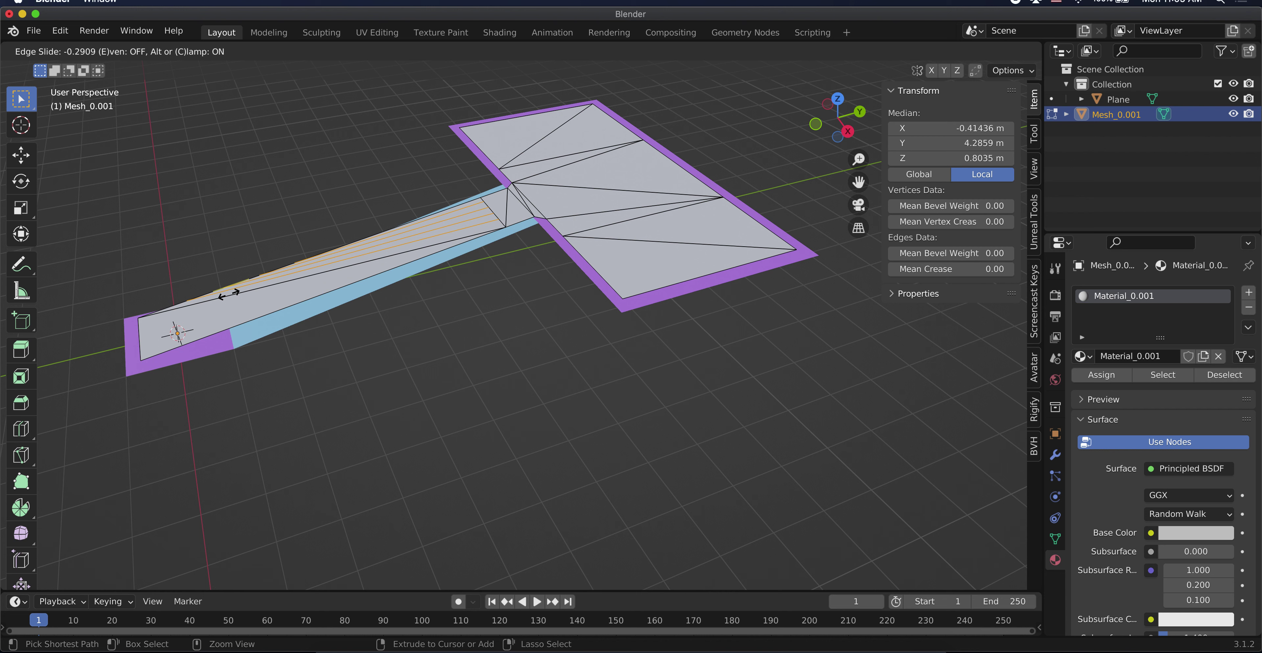
click(229, 294)
click(232, 296)
key(a)
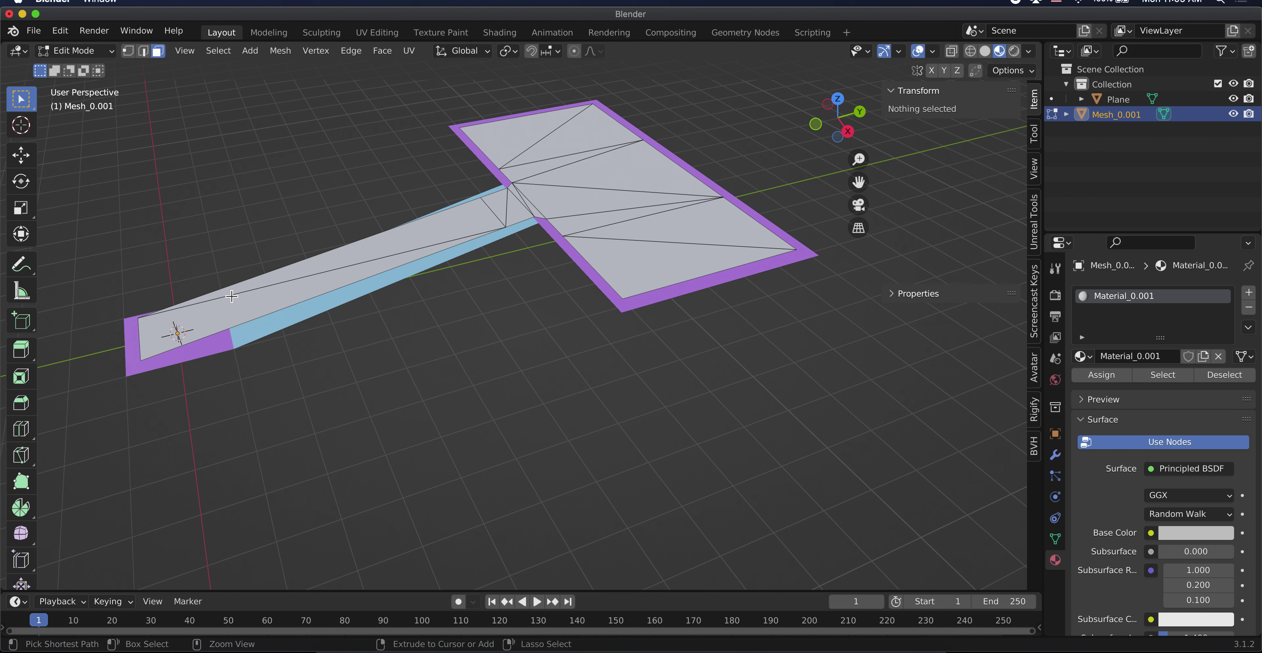
Compare the outlines of the ramp plane and the navmesh in Object Mode, and reopen the navmesh in Edit Mode.
key(Tab)
click(232, 296)
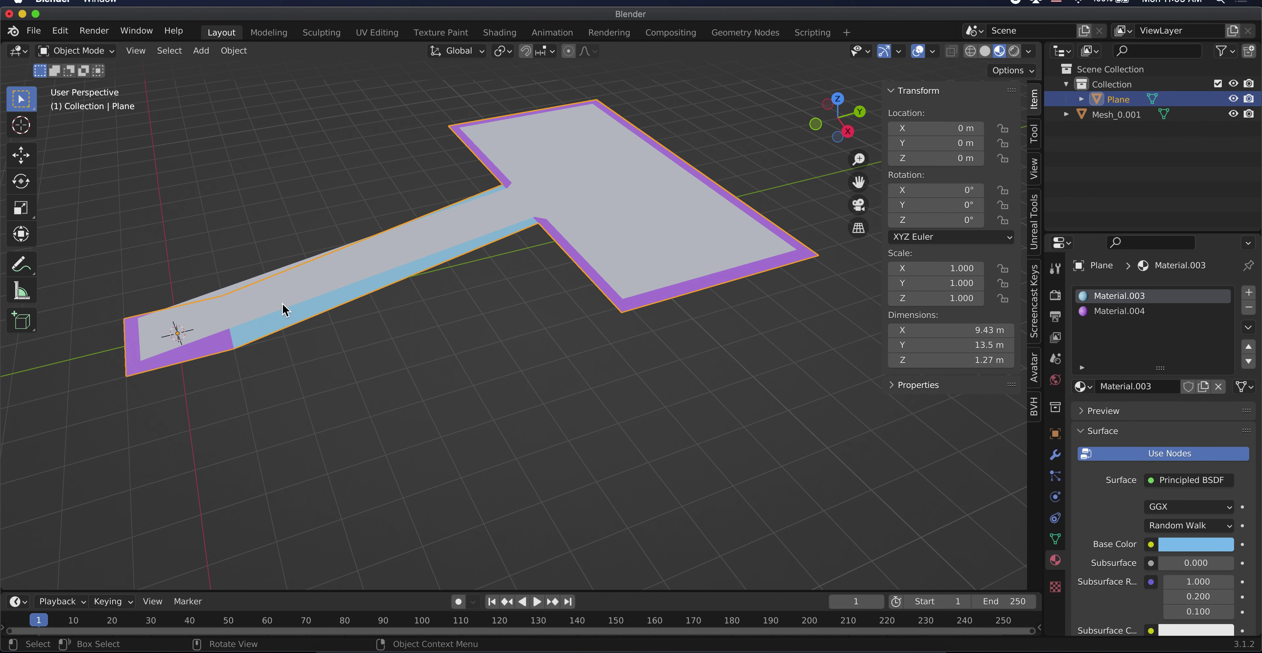
click(565, 209)
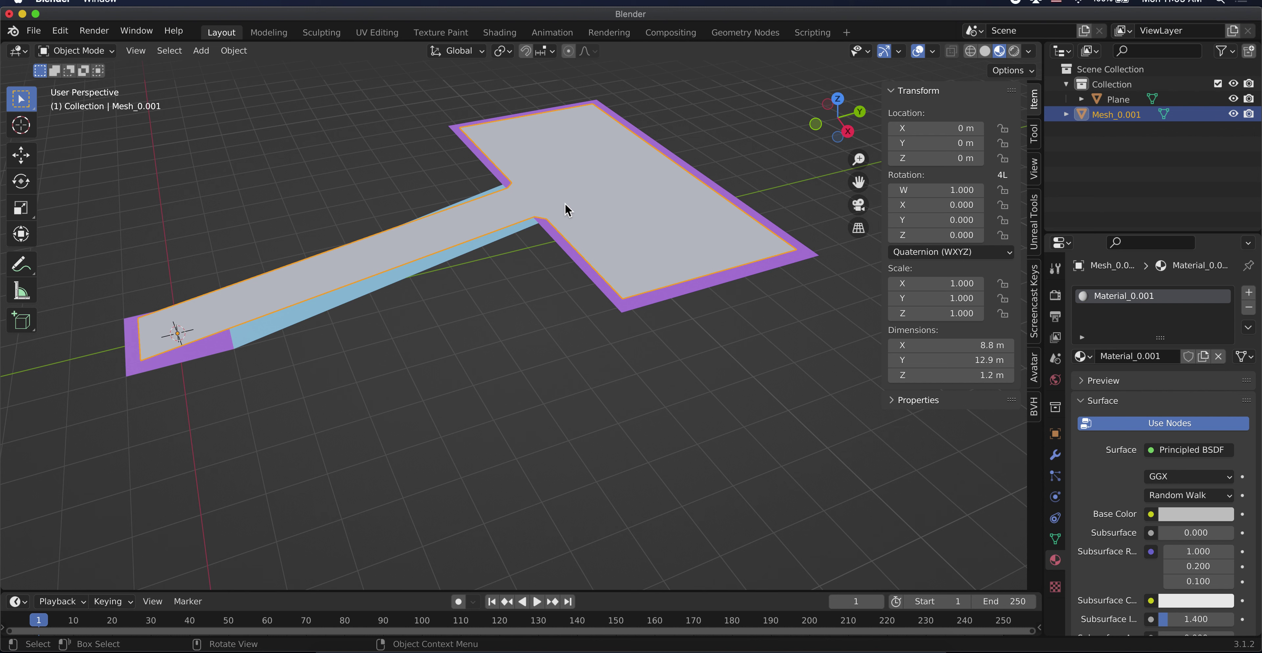
key(ctrl+Tab)
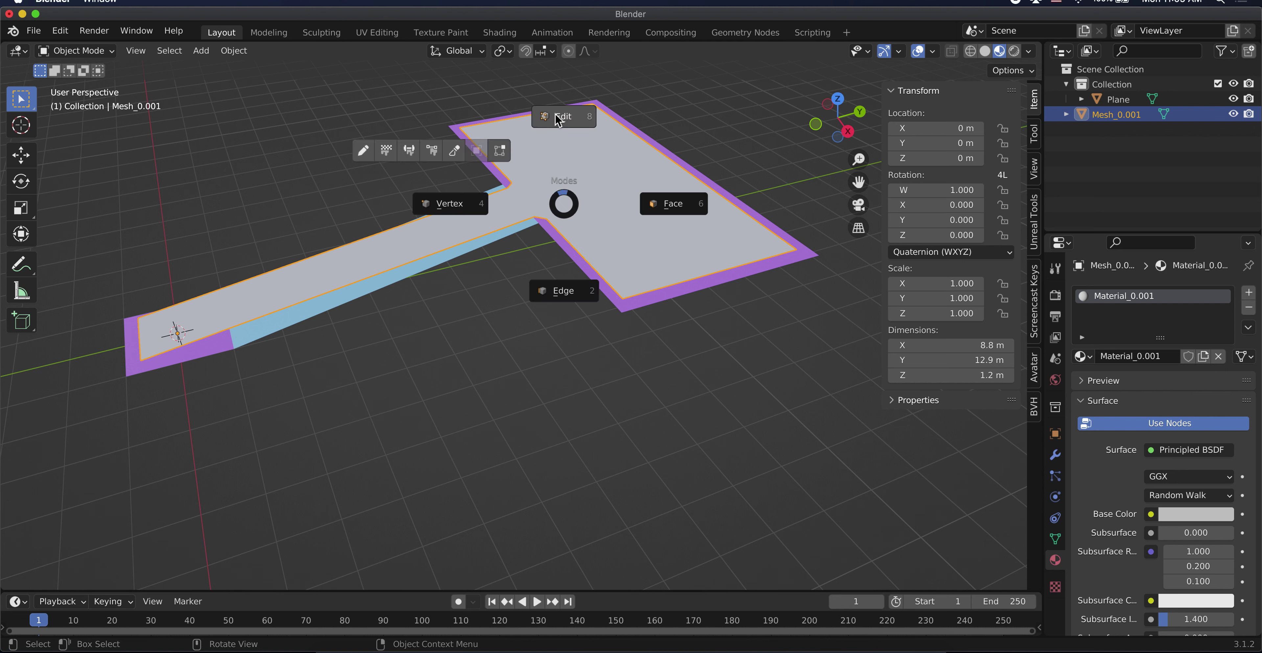
click(558, 118)
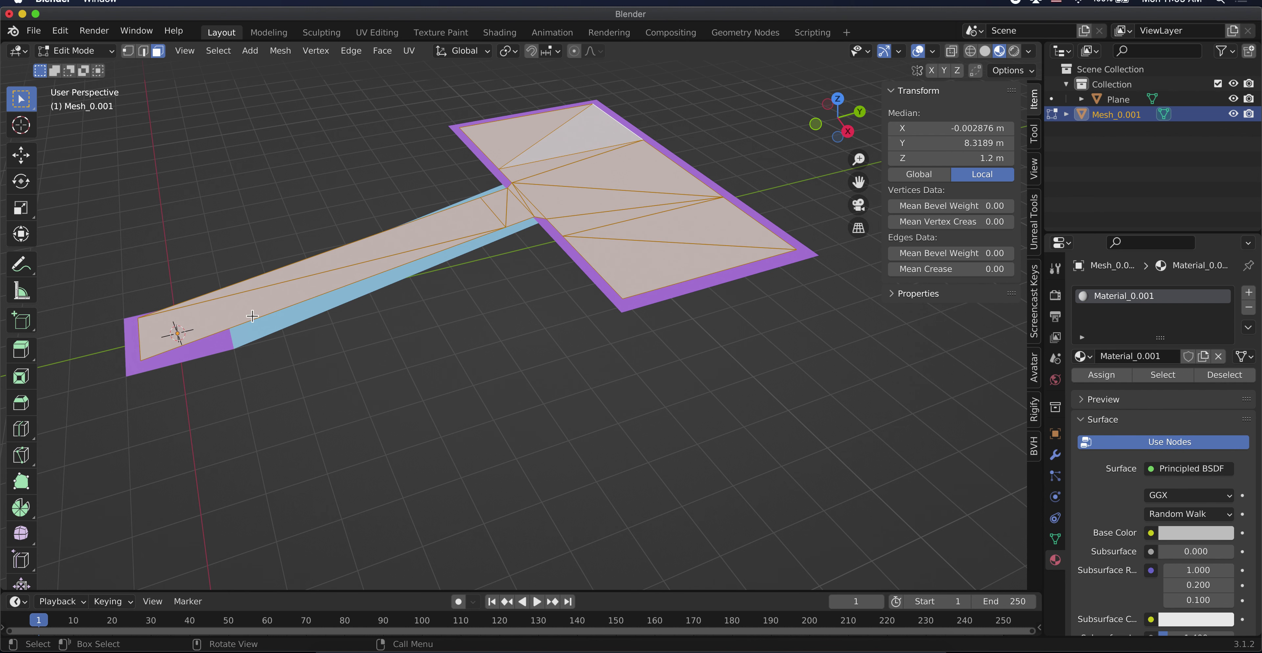
Try deleting the edges of the lower long triangular face on the navmesh slope, undo it and reselect the slope's faces.
click(330, 273)
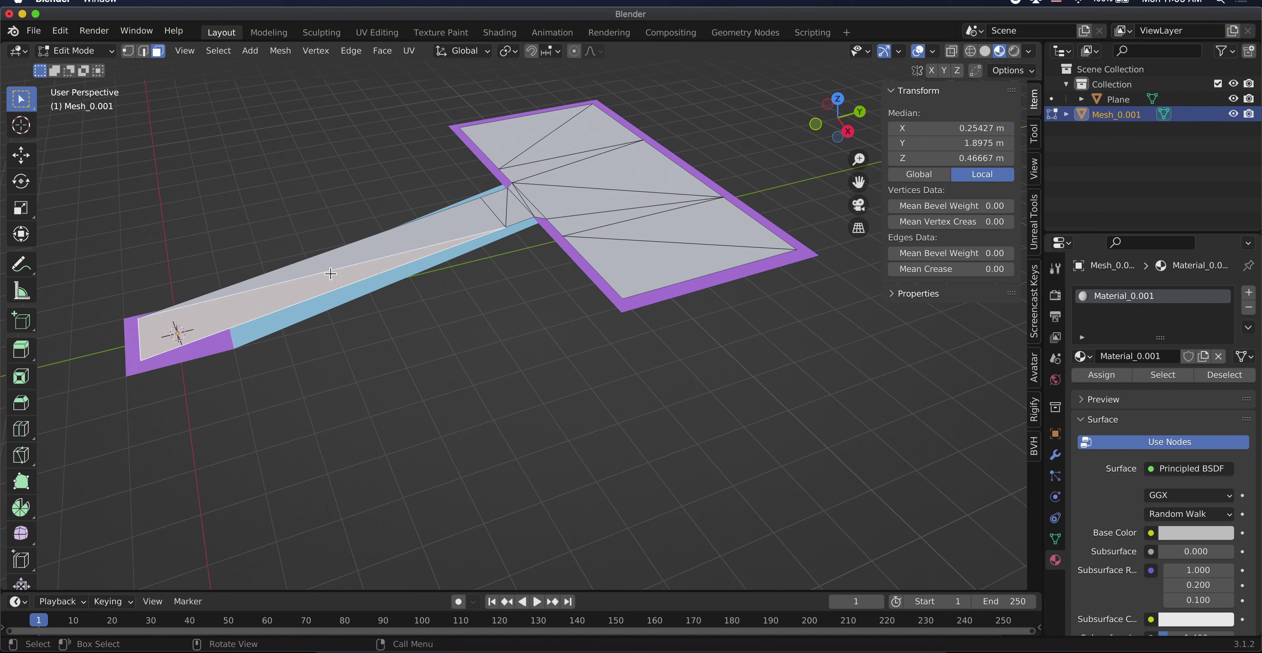
key(x)
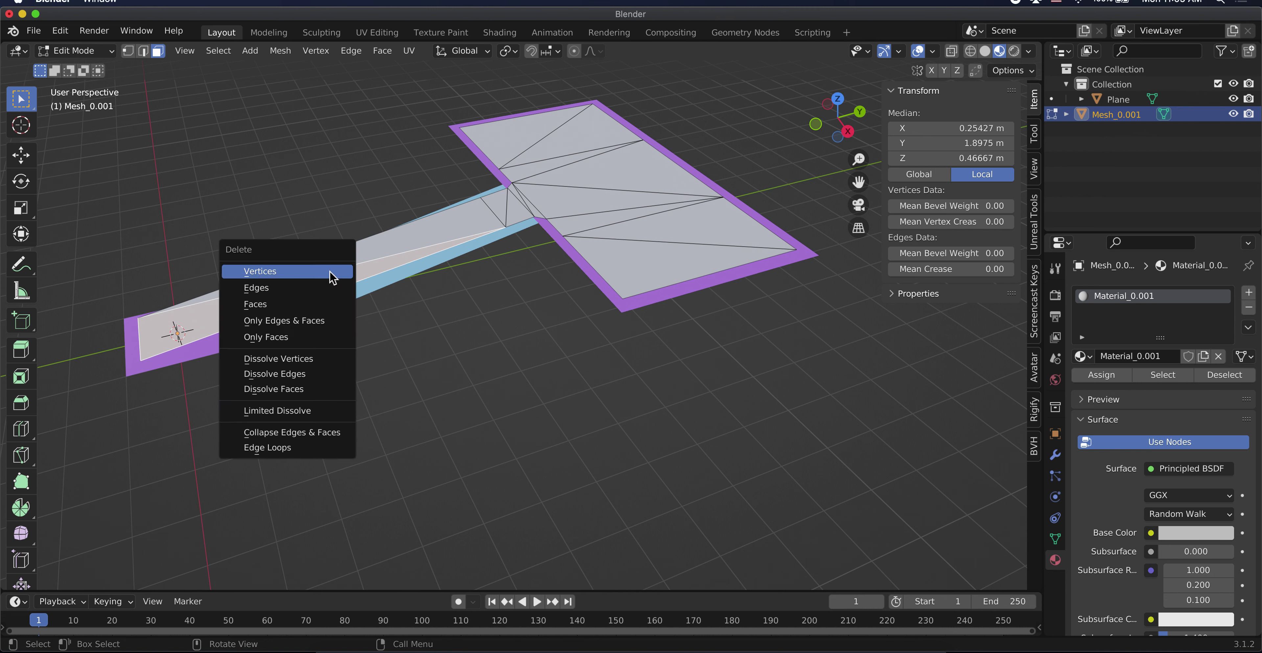
click(312, 289)
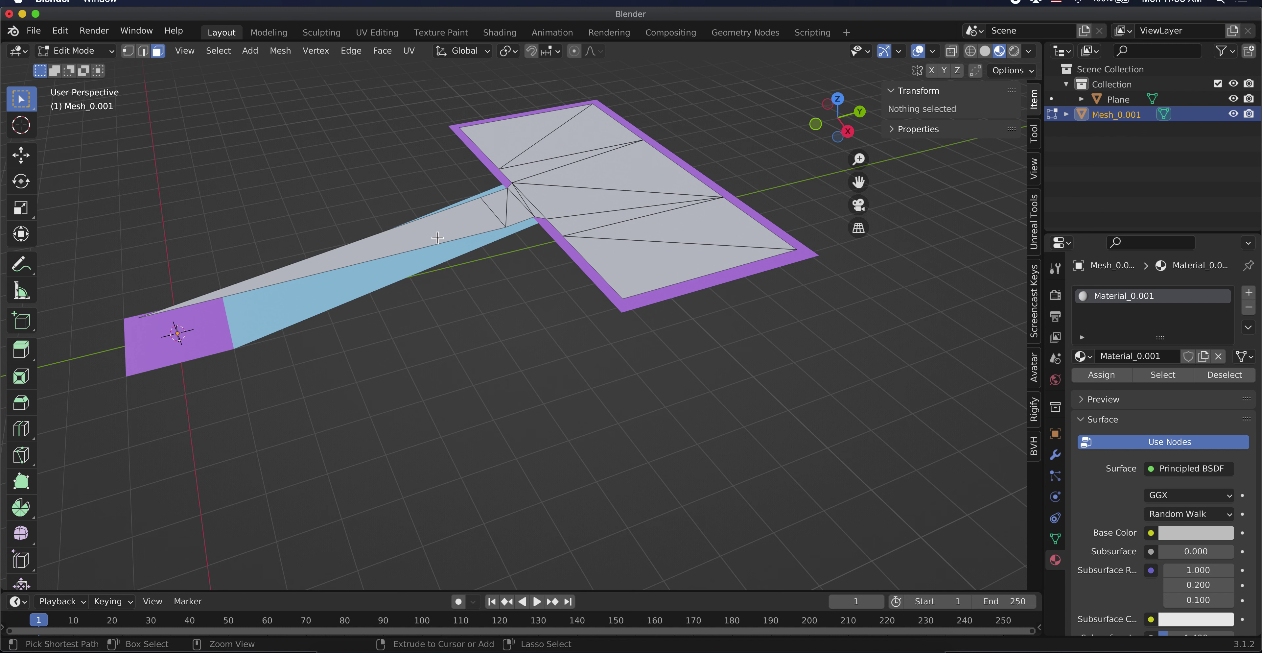
ctrl+click(437, 237)
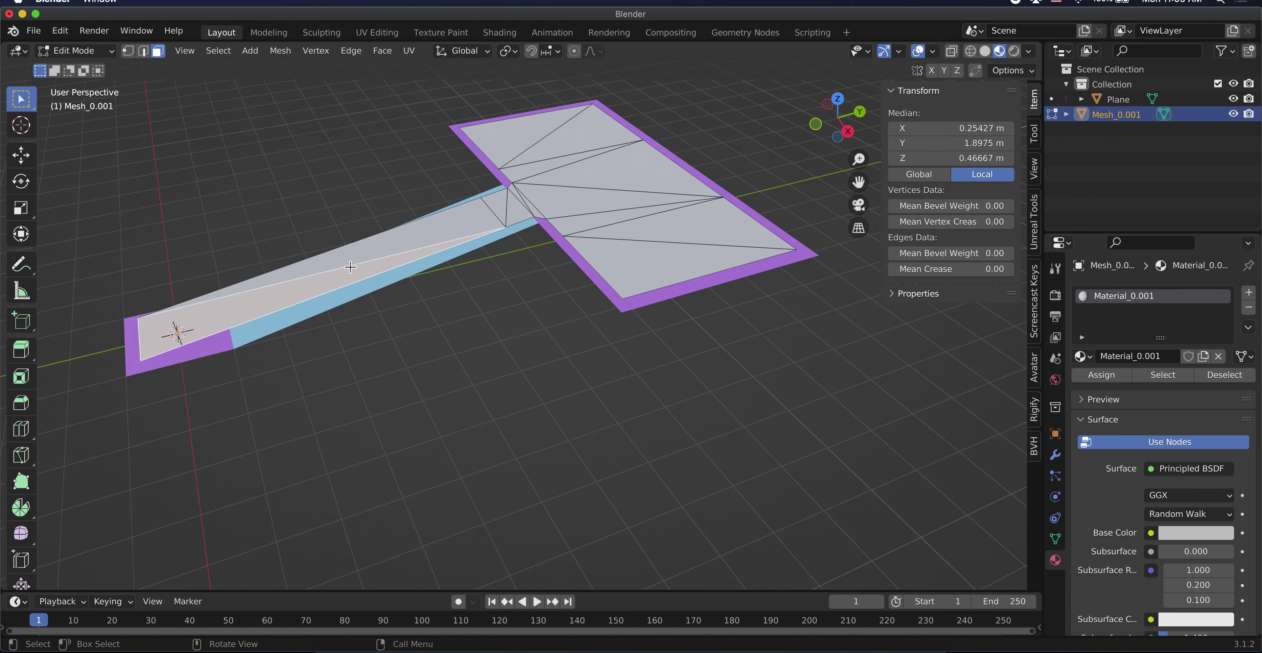
ctrl+click(349, 266)
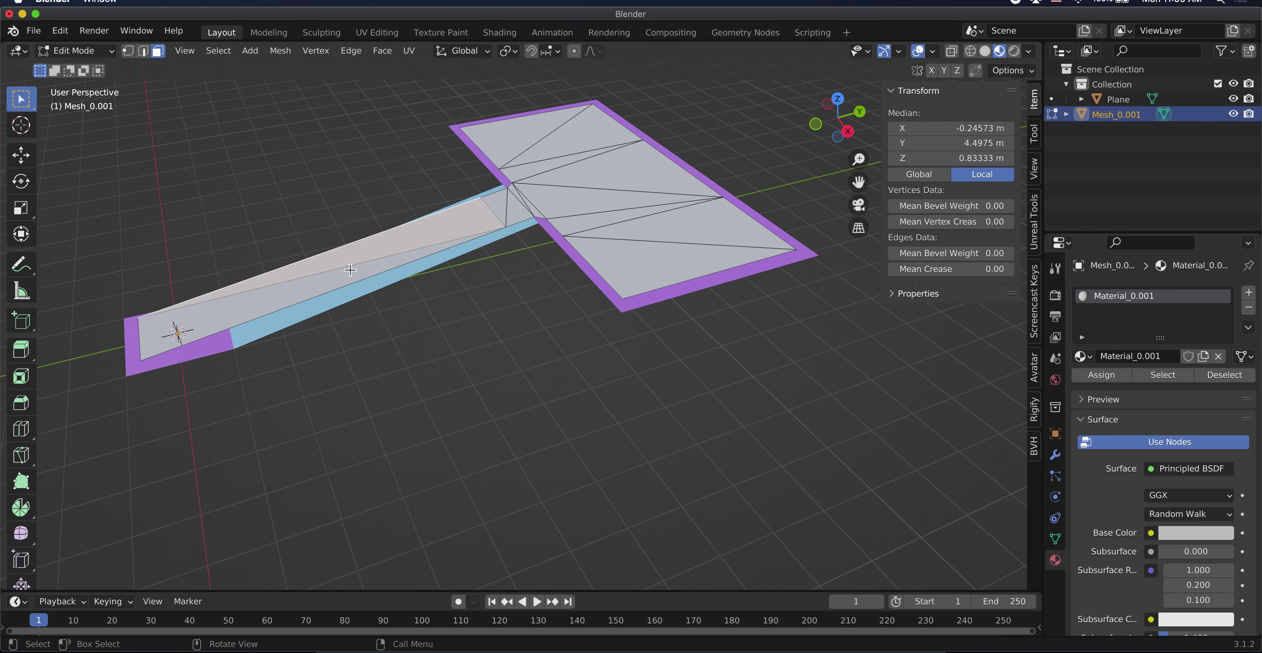
ctrl+click(349, 270)
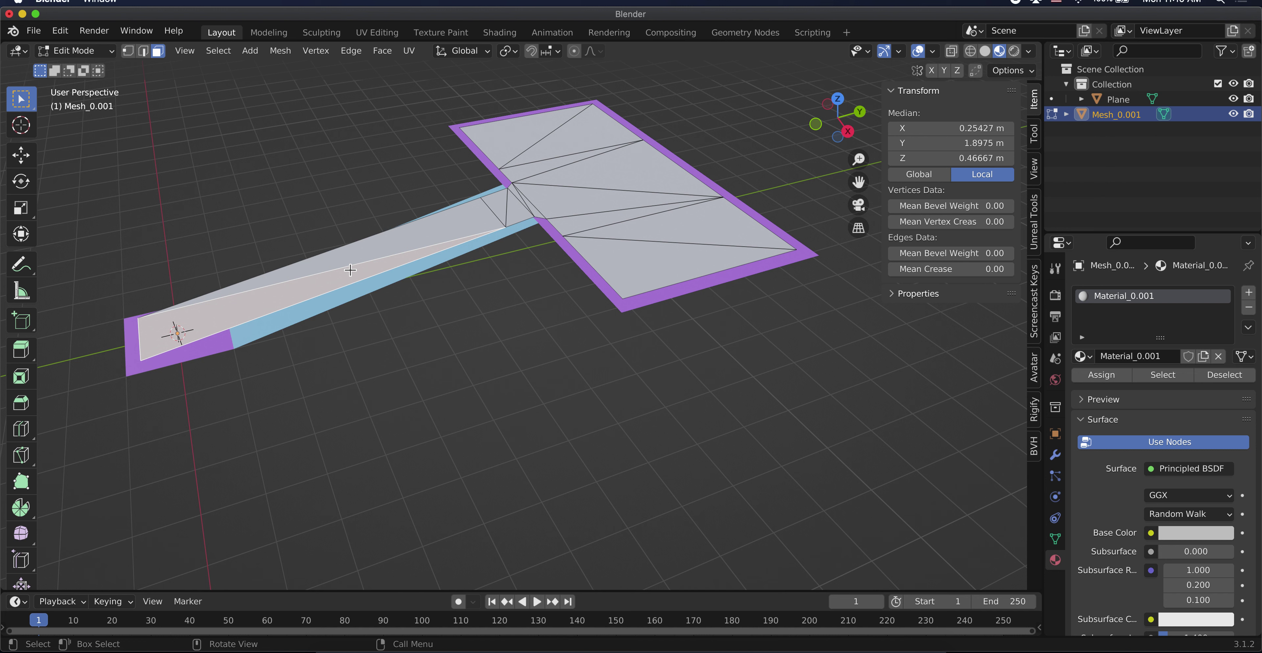
Delete the overlapping diagonal edges between the two long triangular faces of the navmesh slope.
key(2)
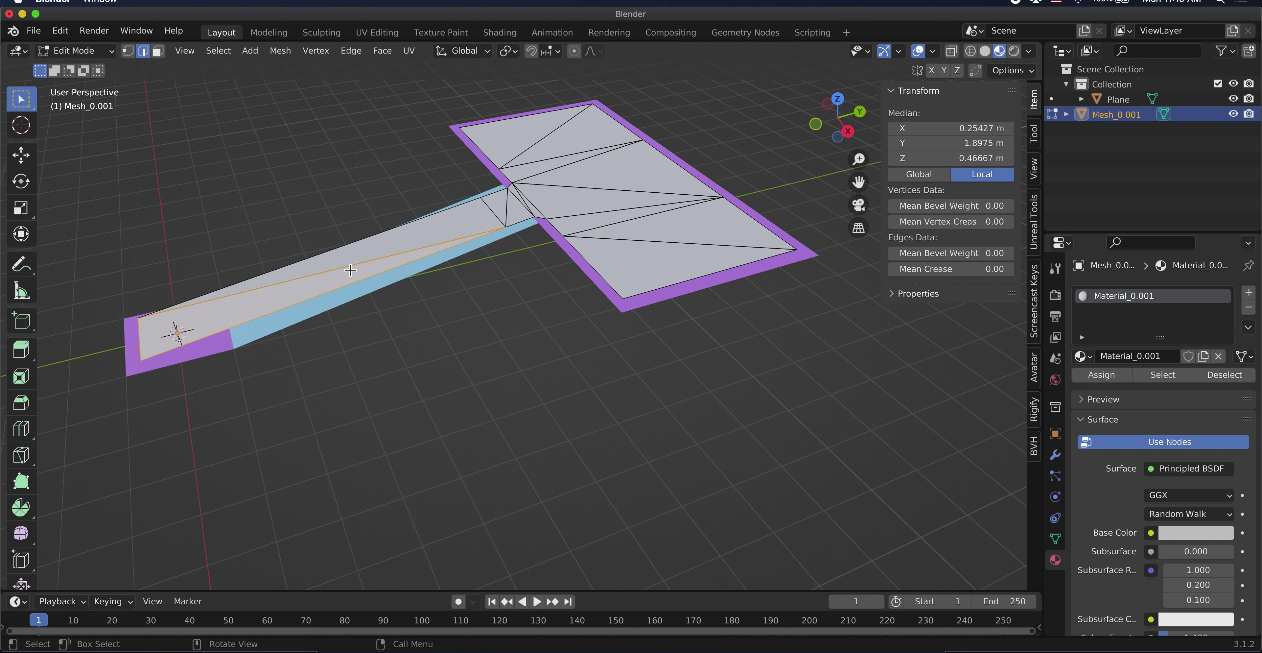
click(350, 270)
key(x)
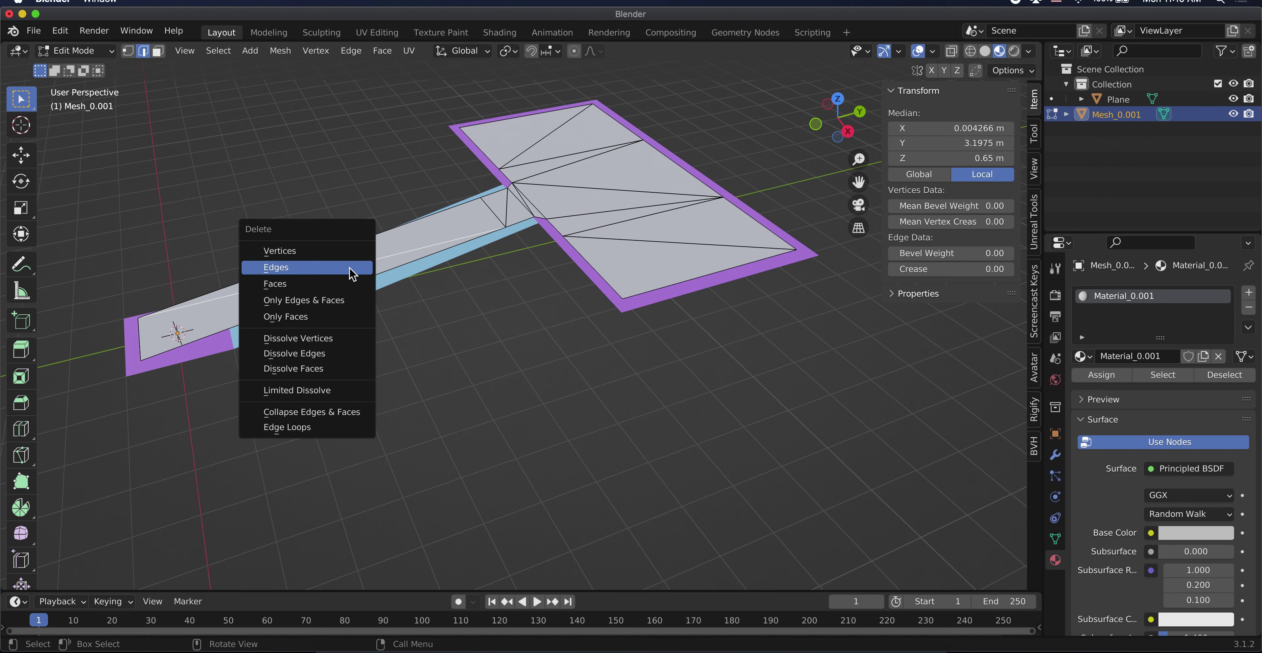
click(349, 267)
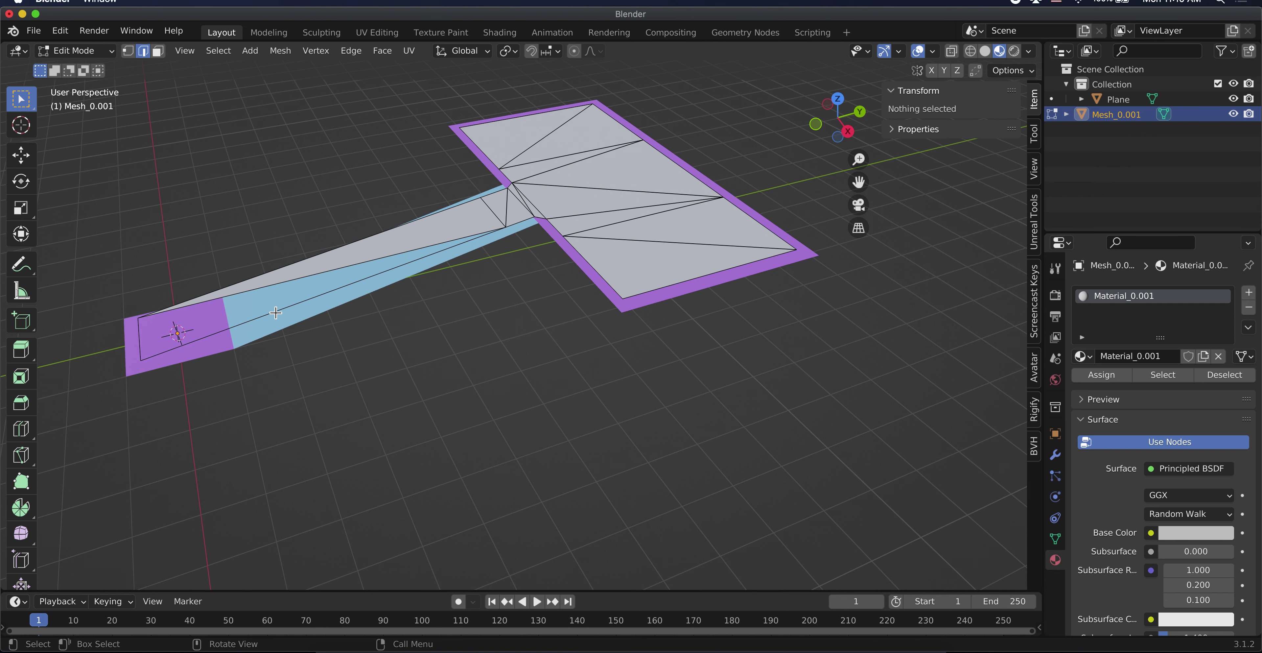
click(316, 275)
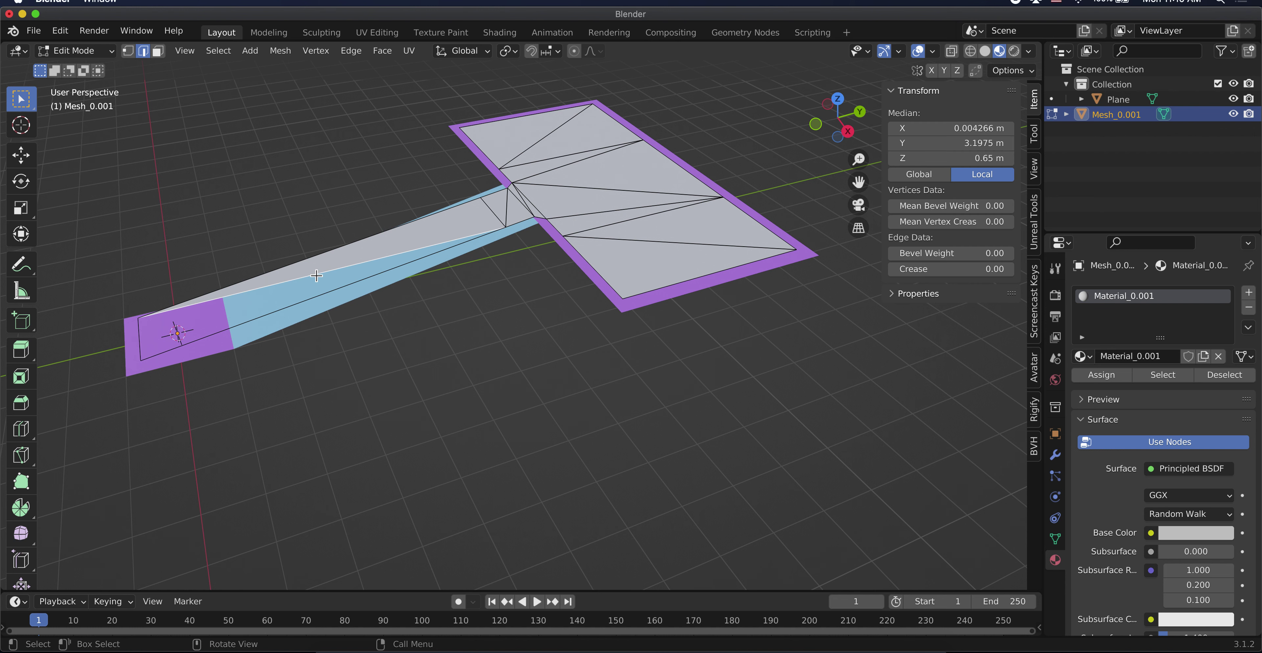
key(x)
click(316, 273)
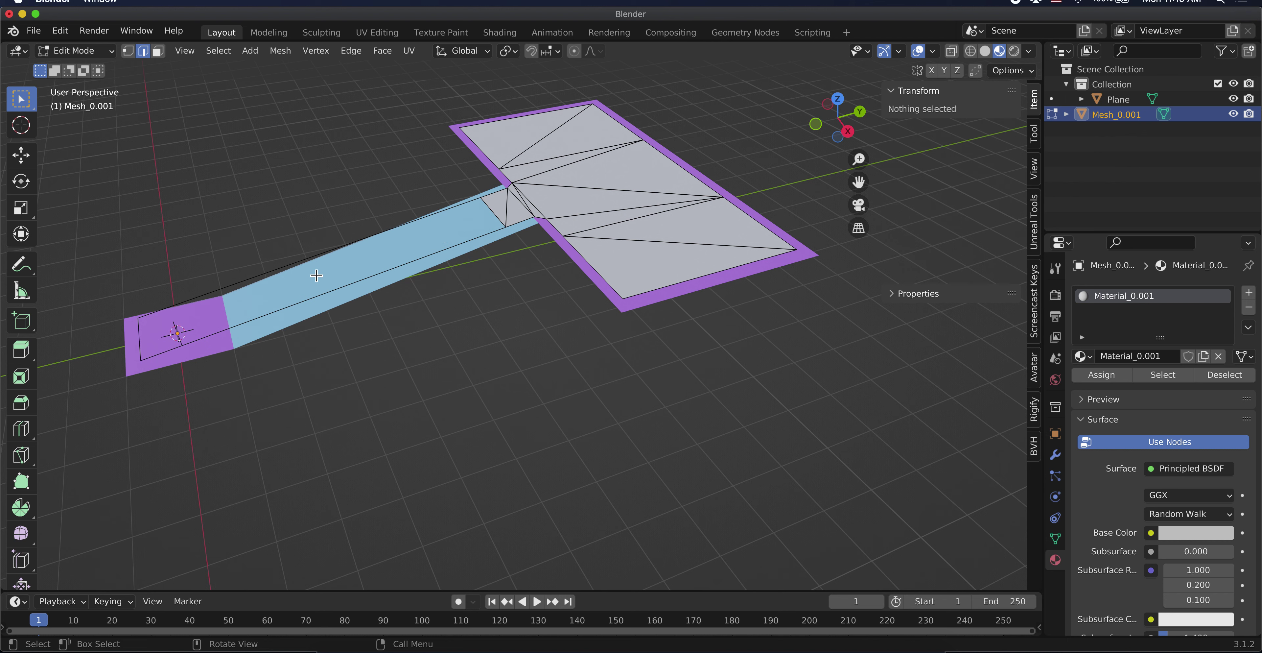
Fill the gap in the navmesh slope with a single face between its two long side edges.
click(250, 277)
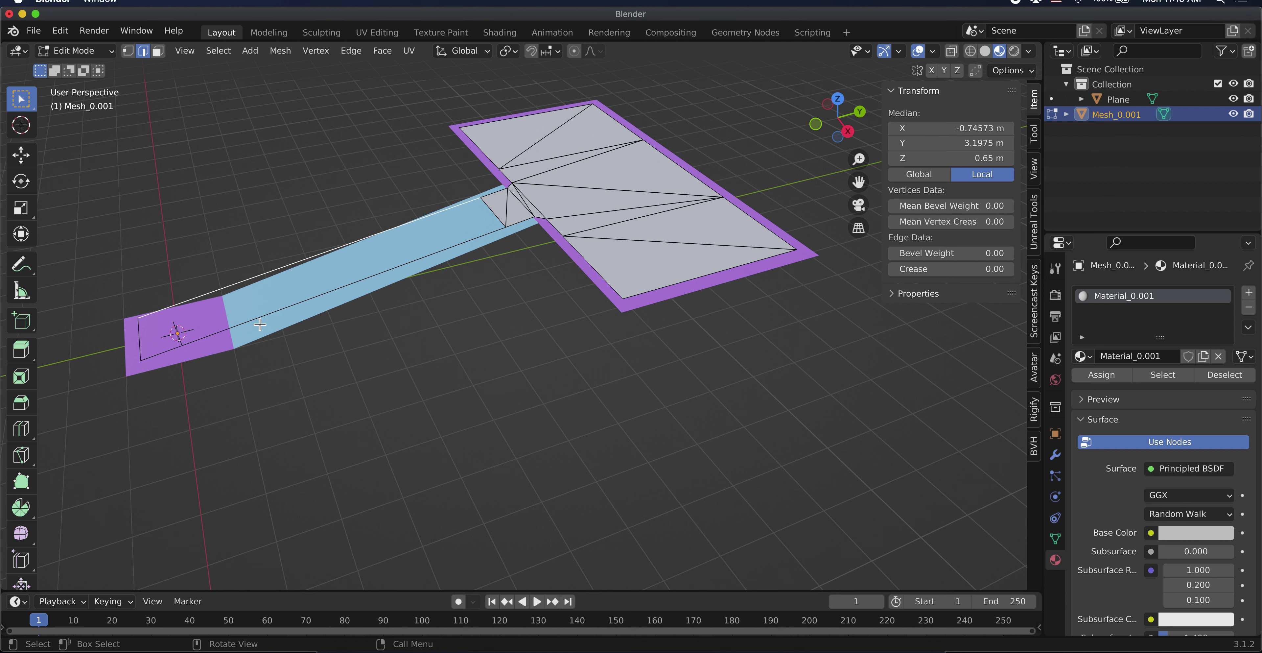
shift+click(258, 319)
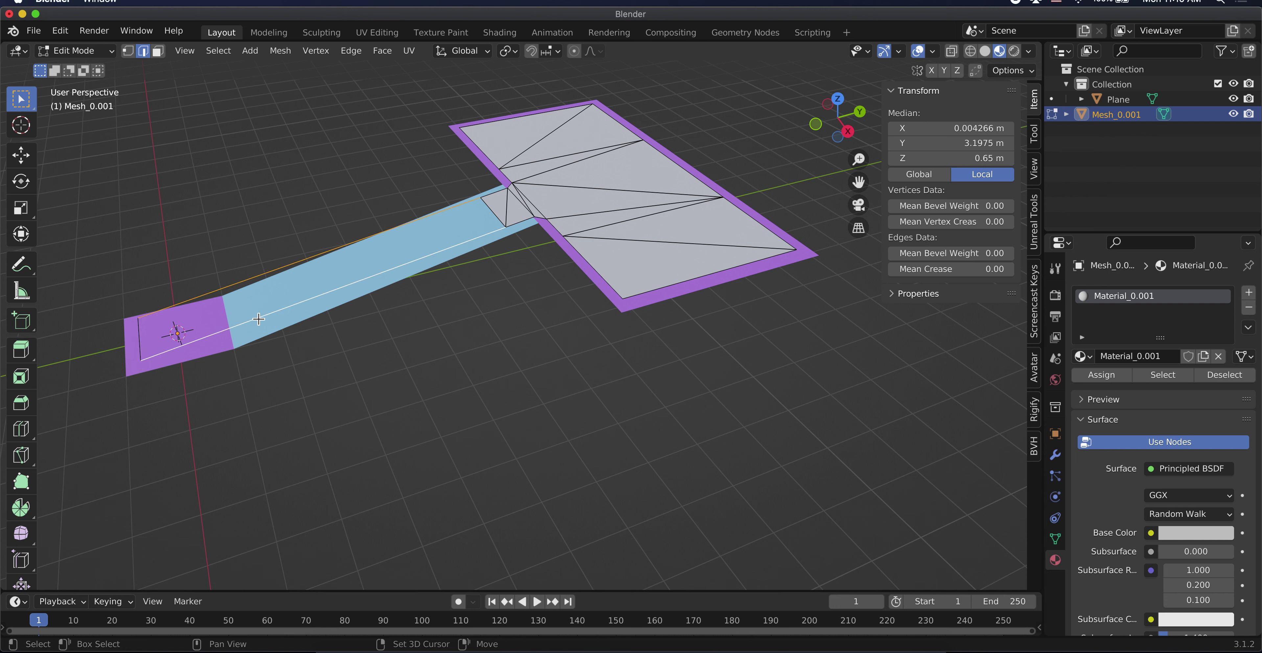
key(f)
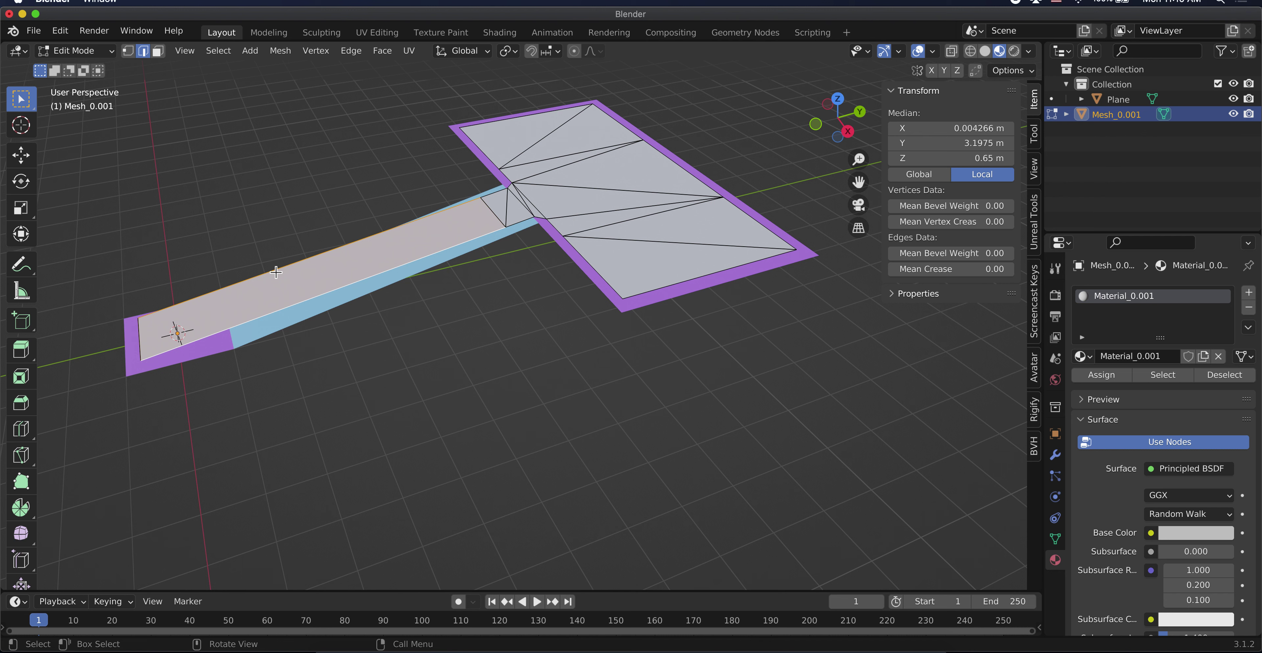
Add one loop cut across the new slope face and slide it to where the purple base meets the blue ramp.
key(ctrl+r)
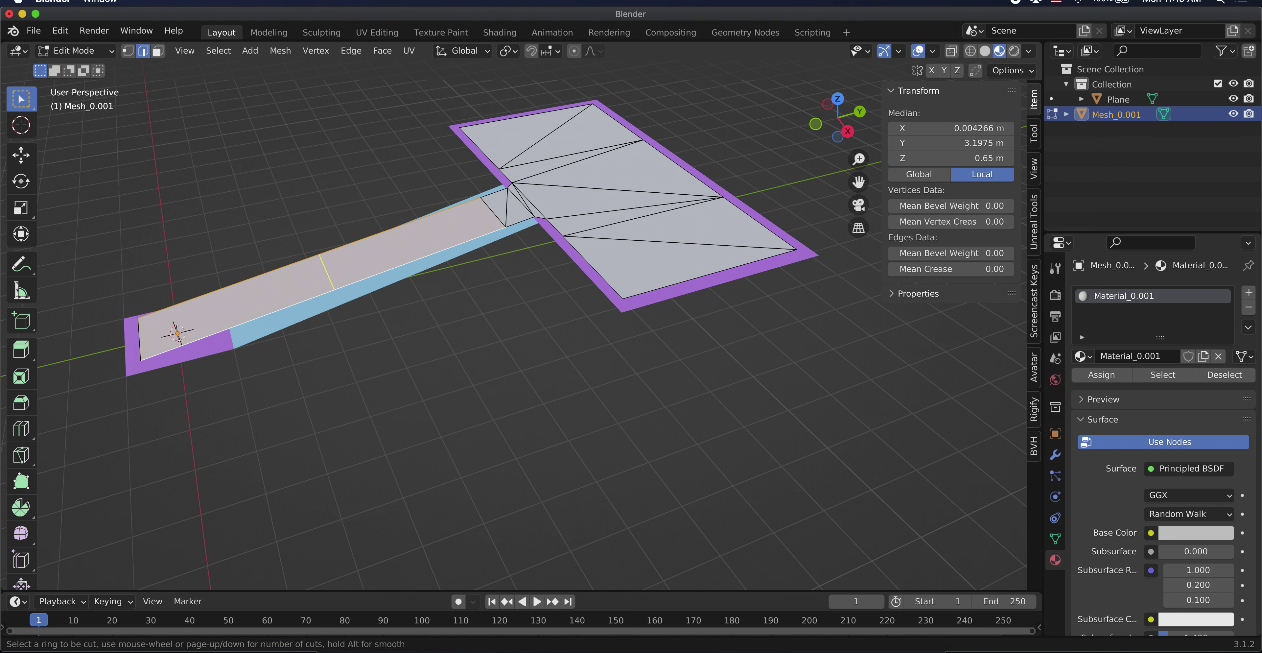
click(294, 269)
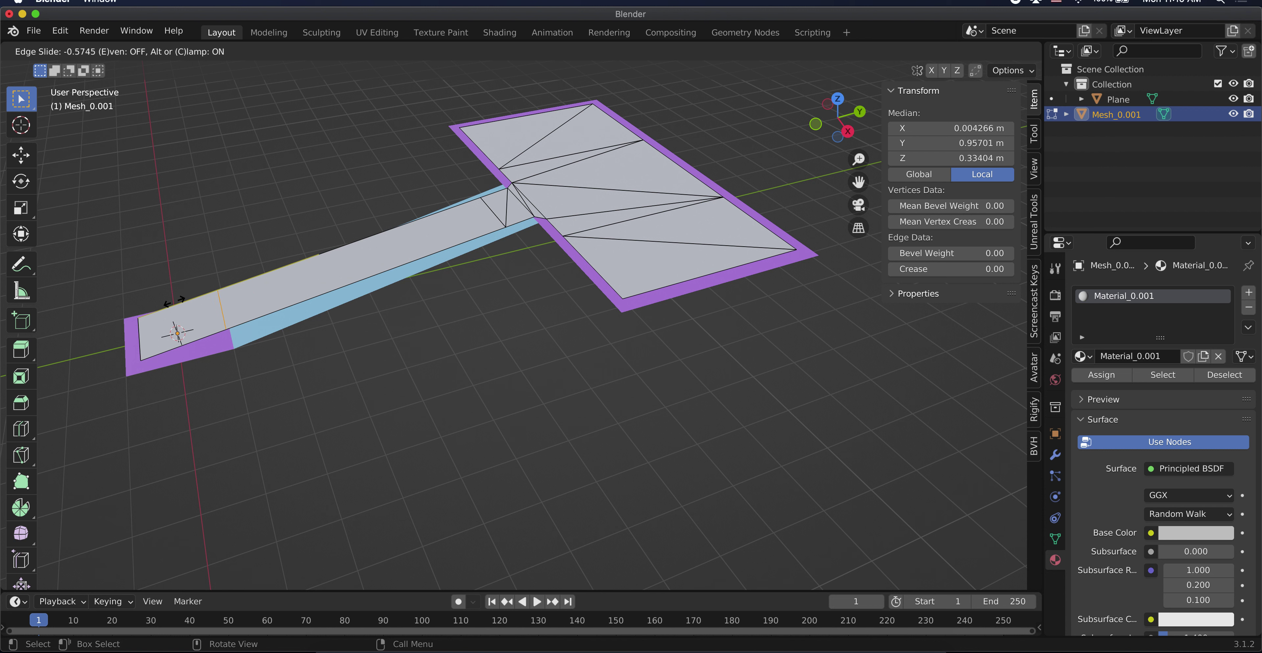
click(201, 323)
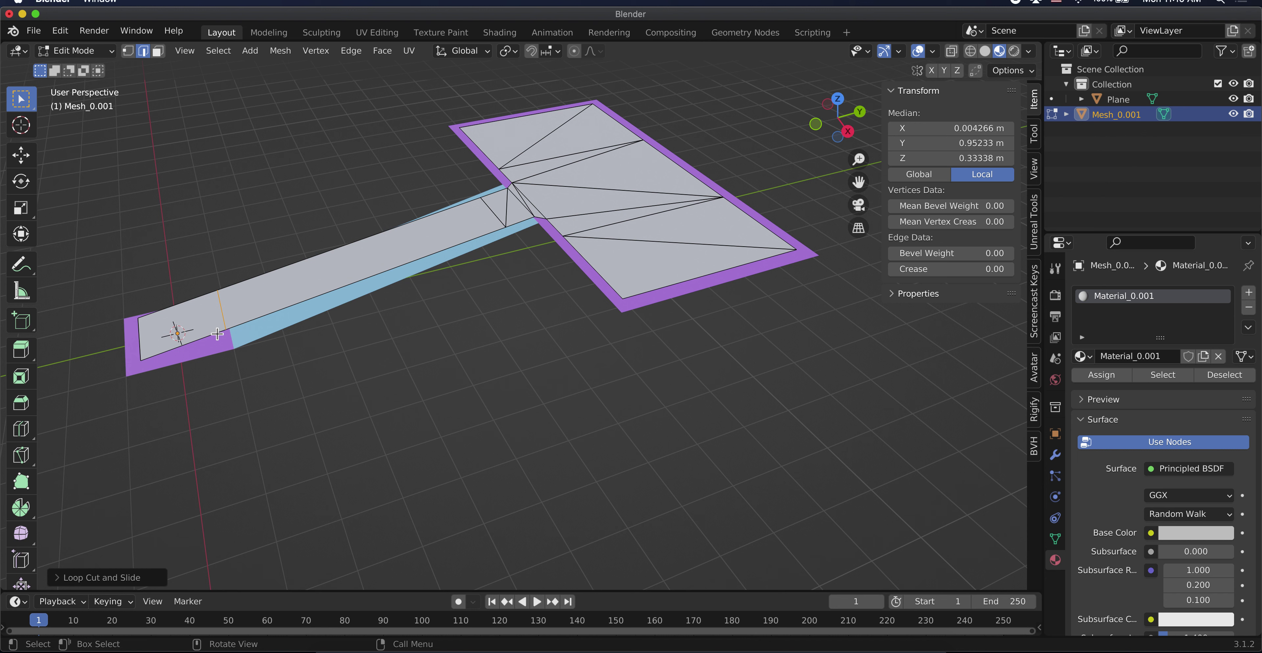
Lower the new cut edge along global Z to a height of about 0.04 m and return to Object Mode.
key(g)
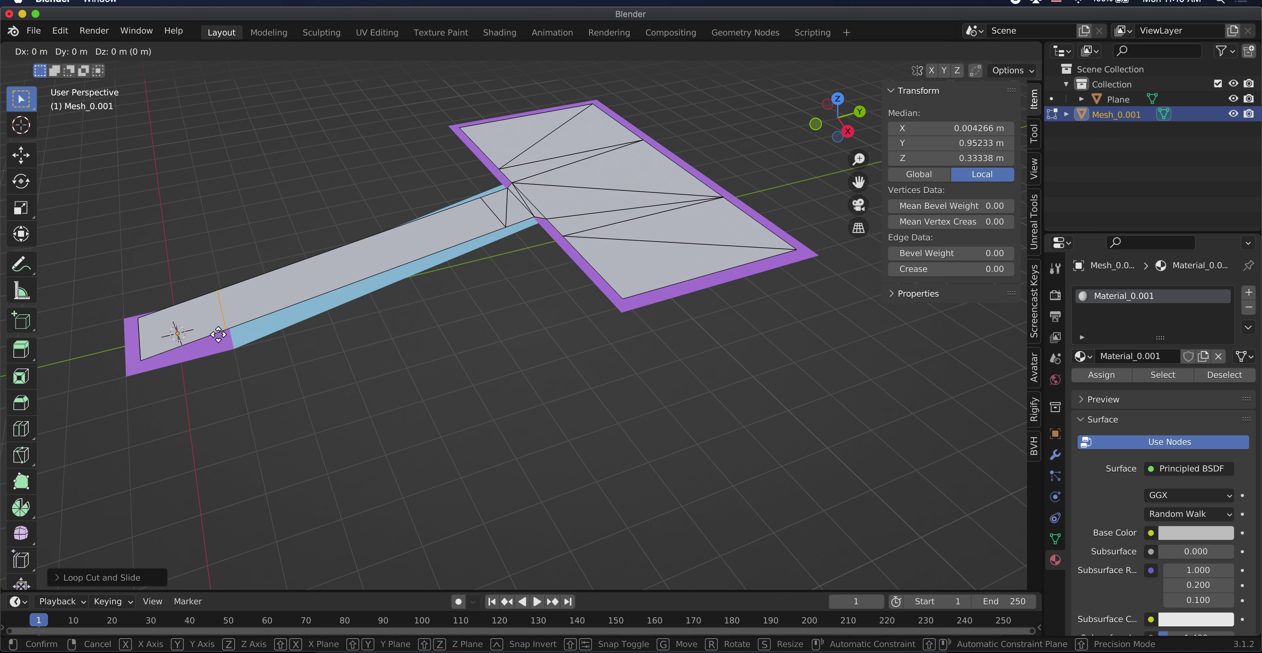
key(z)
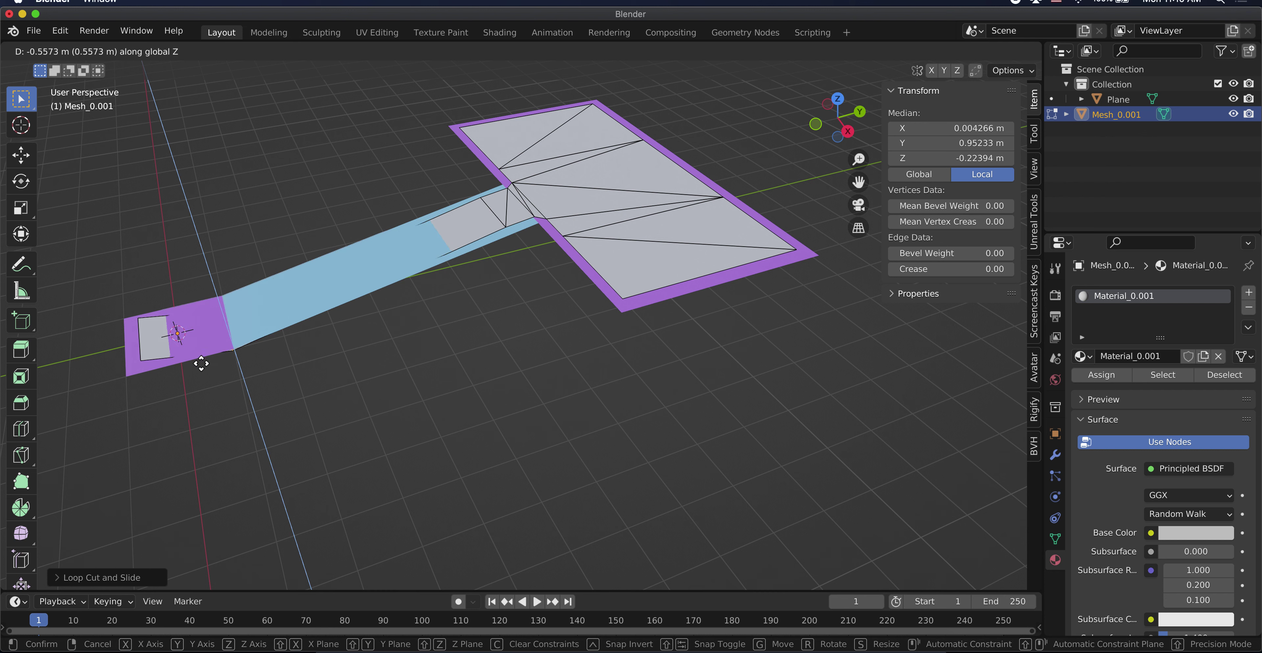
click(214, 347)
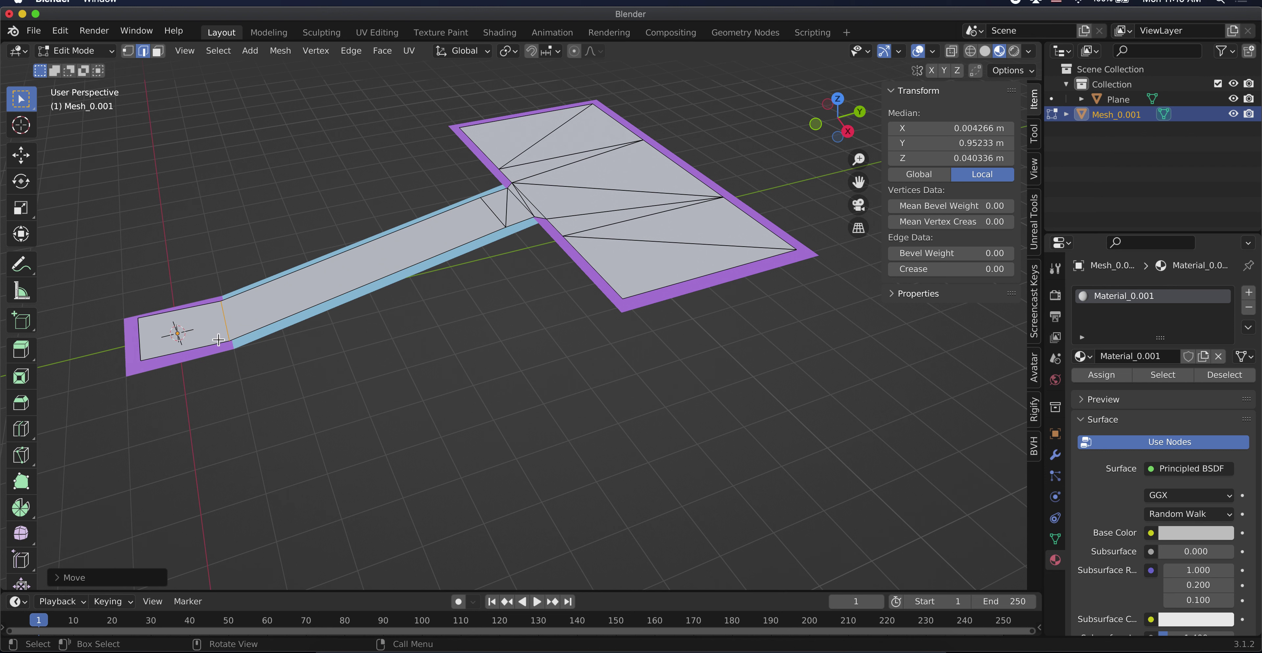
key(ctrl+Tab)
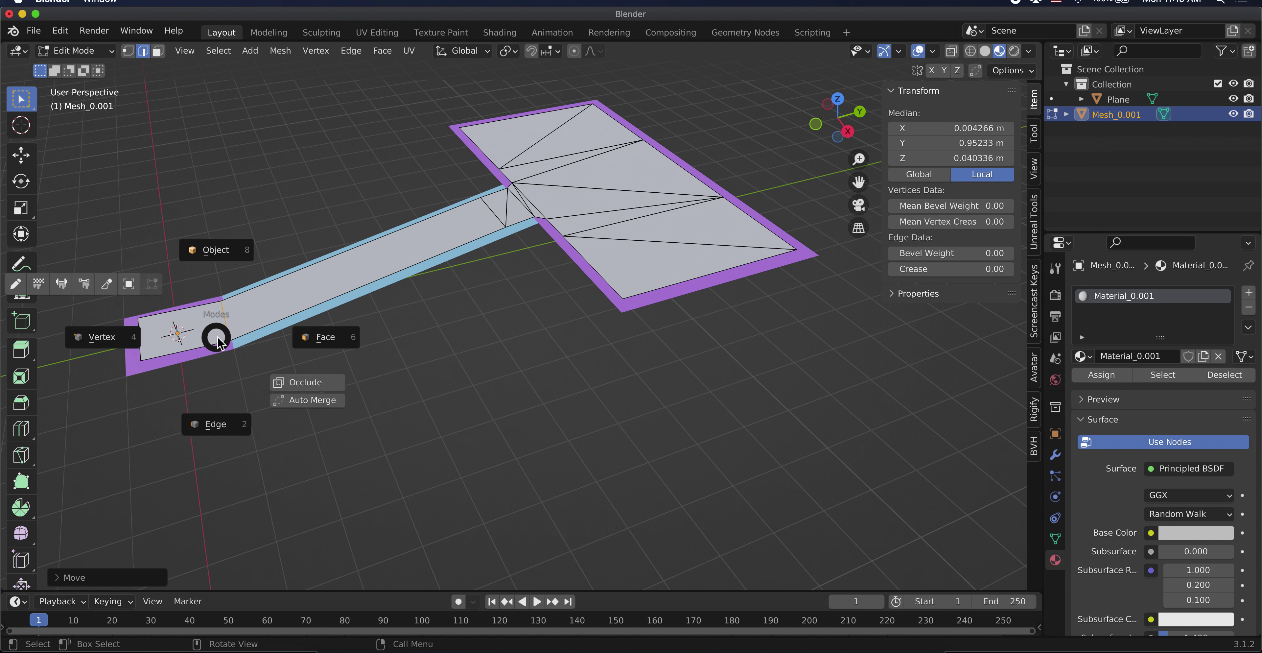
click(224, 259)
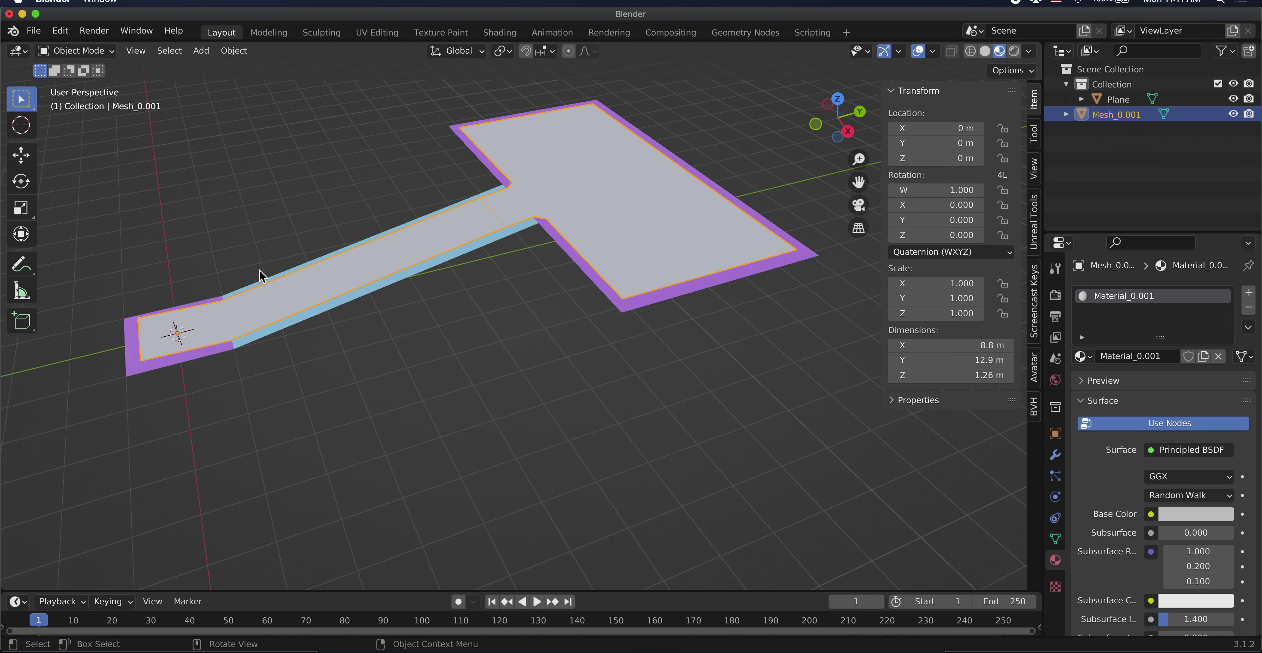